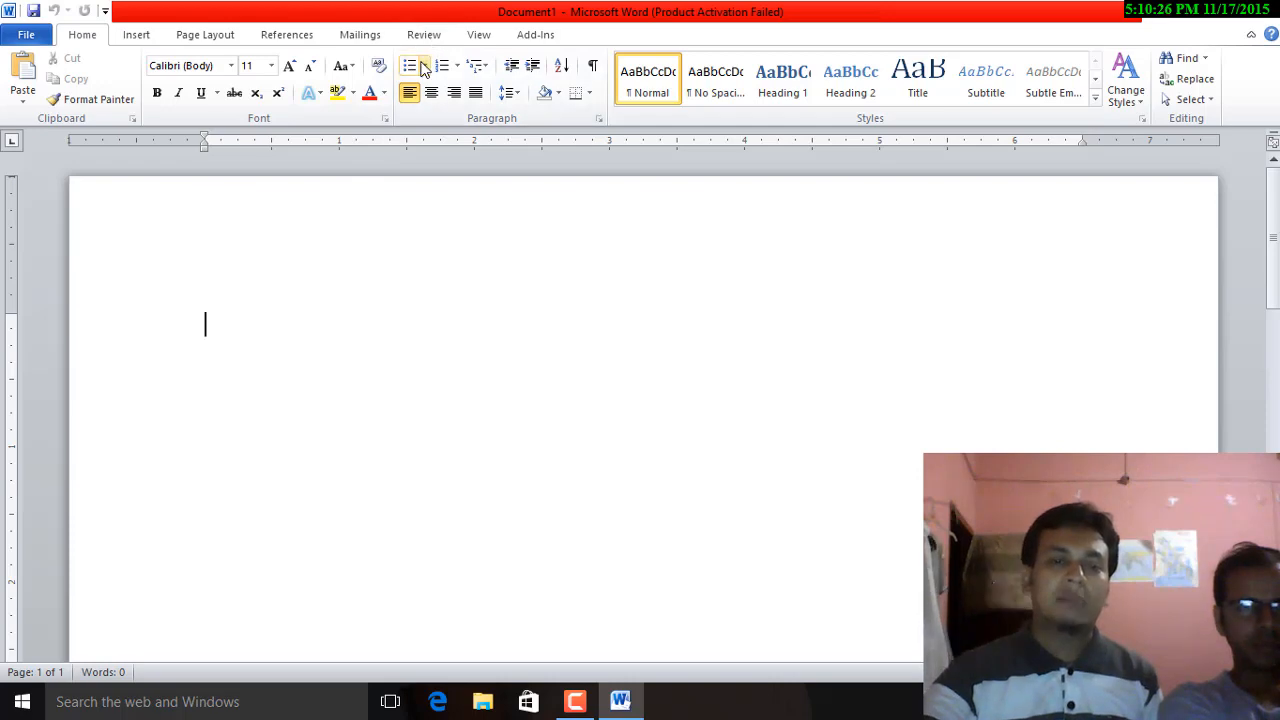
Step: Launch the Step-by-Step Mail Merge Wizard from the Mailings ribbon
{"action": "left_click", "coordinate": [362, 40]}
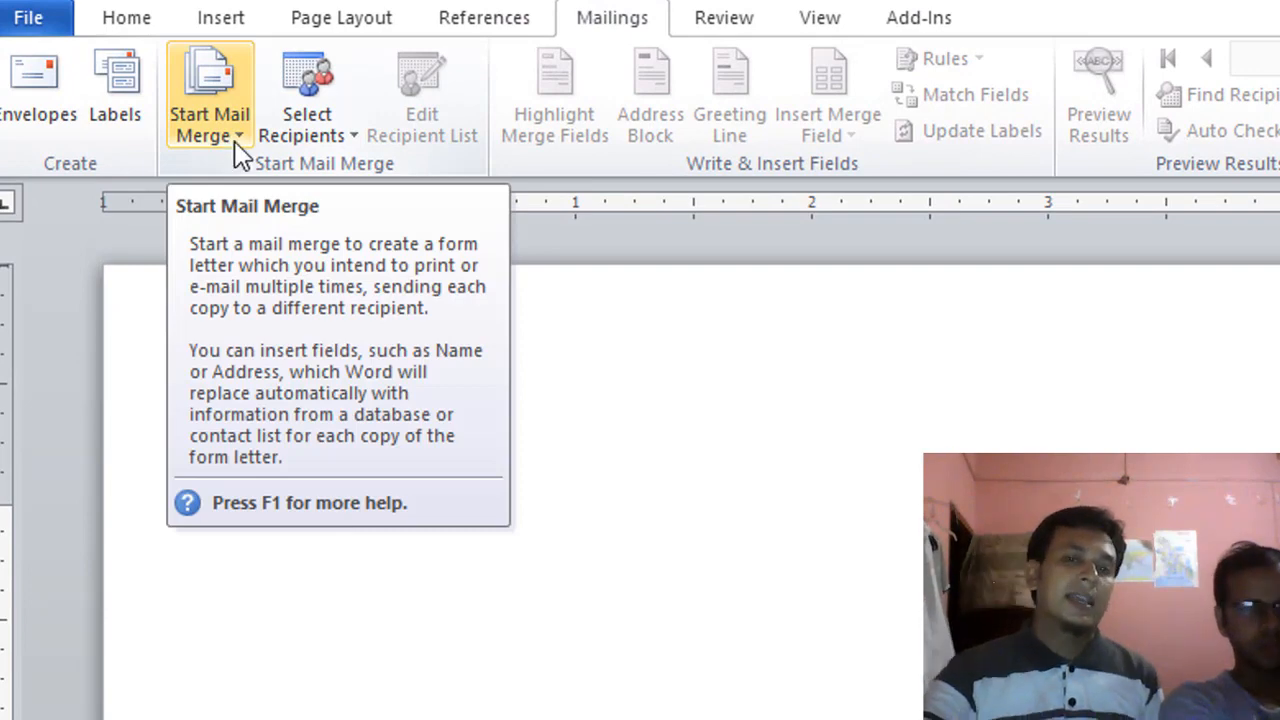
{"action": "left_click", "coordinate": [235, 146]}
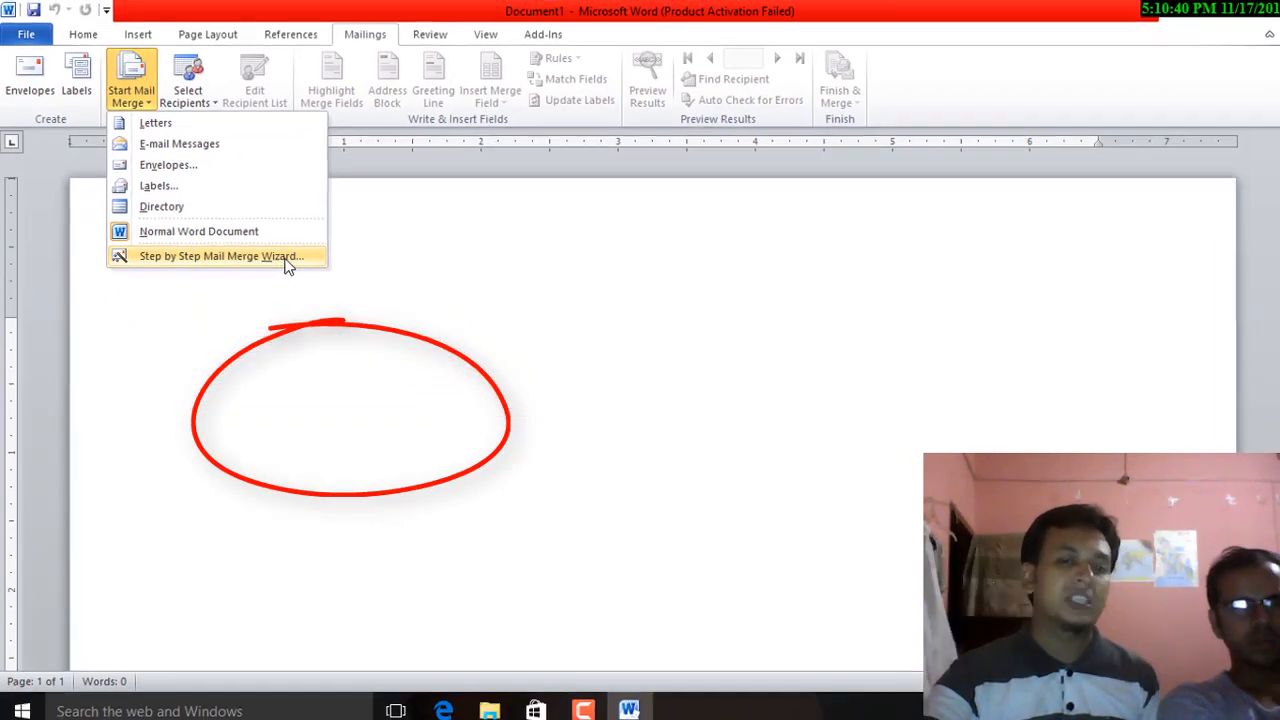
{"action": "left_click", "coordinate": [282, 256]}
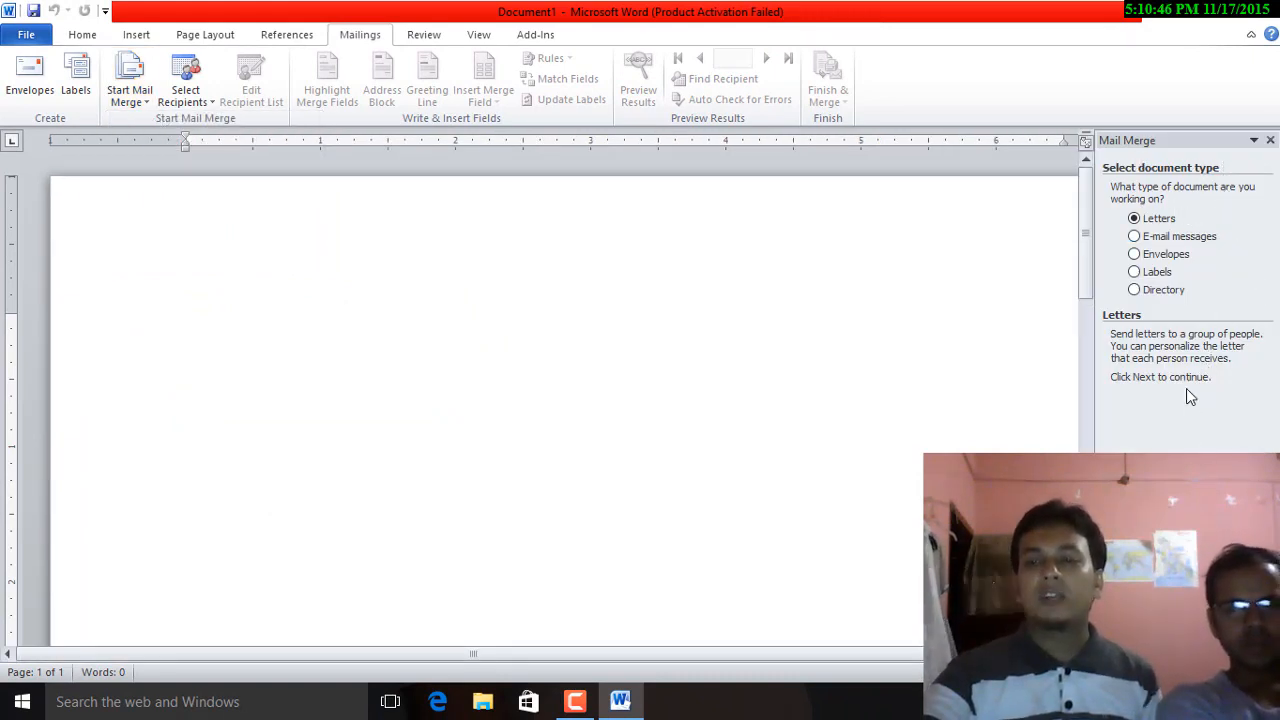
Step: Preview the E-mail, Envelopes, Labels and Directory types, then choose Letters
{"action": "left_click", "coordinate": [1168, 237]}
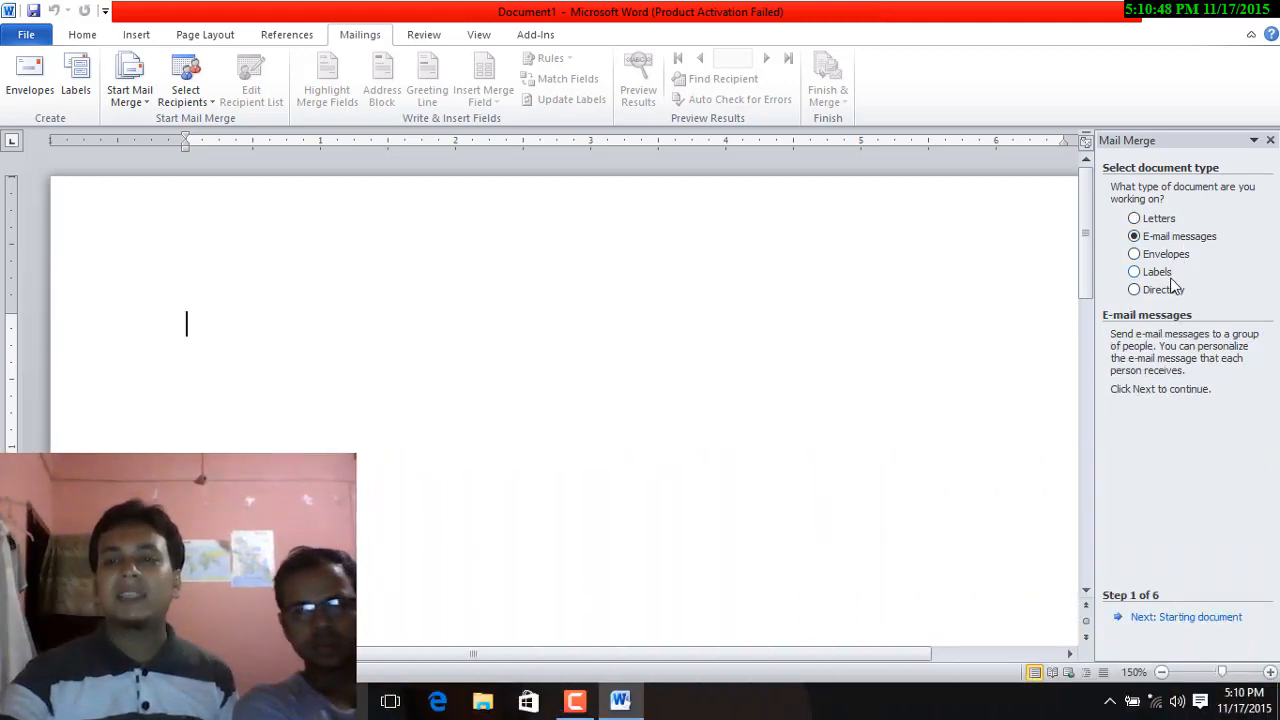
{"action": "left_click", "coordinate": [1166, 254]}
{"action": "left_click", "coordinate": [1158, 272]}
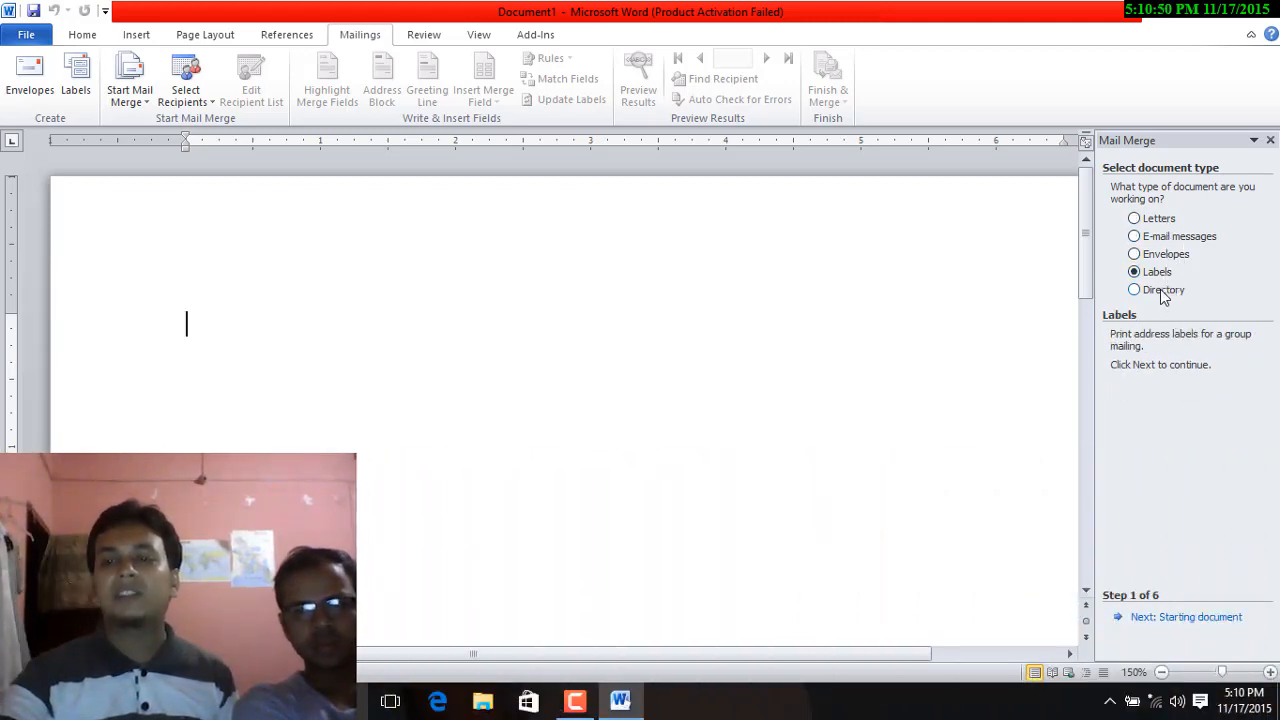
{"action": "left_click", "coordinate": [1163, 290]}
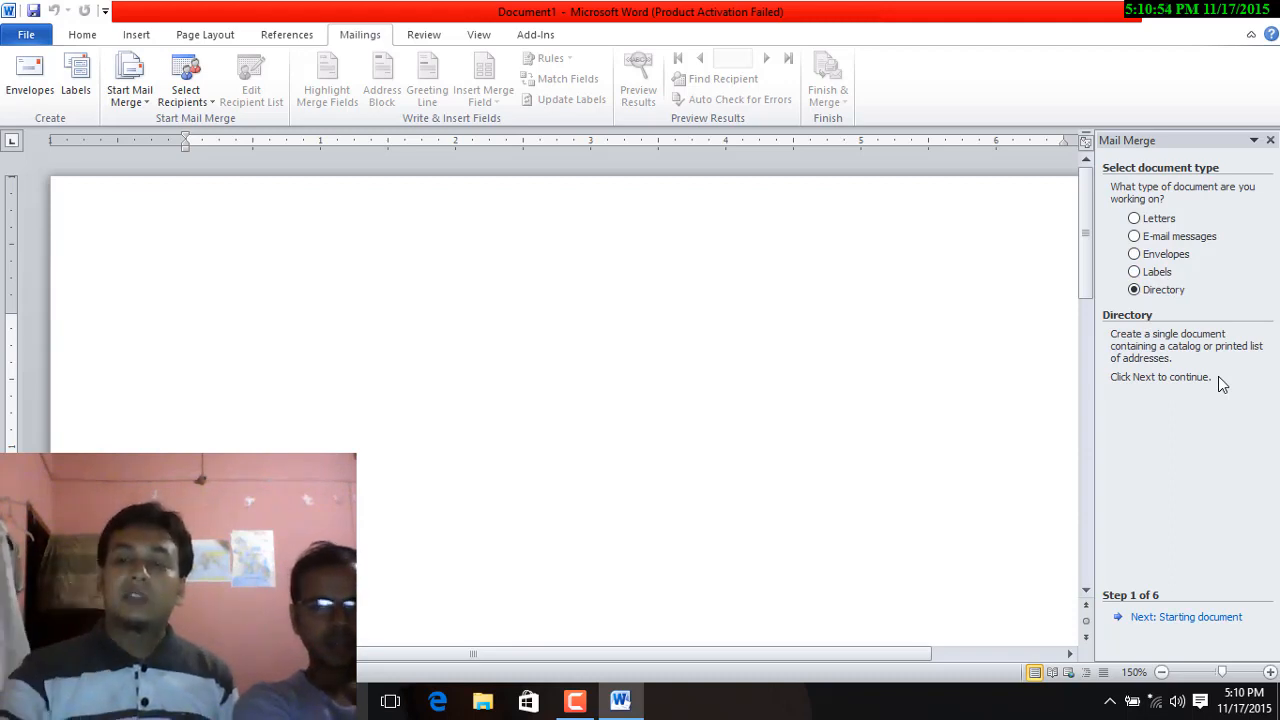
{"action": "left_click", "coordinate": [1148, 220]}
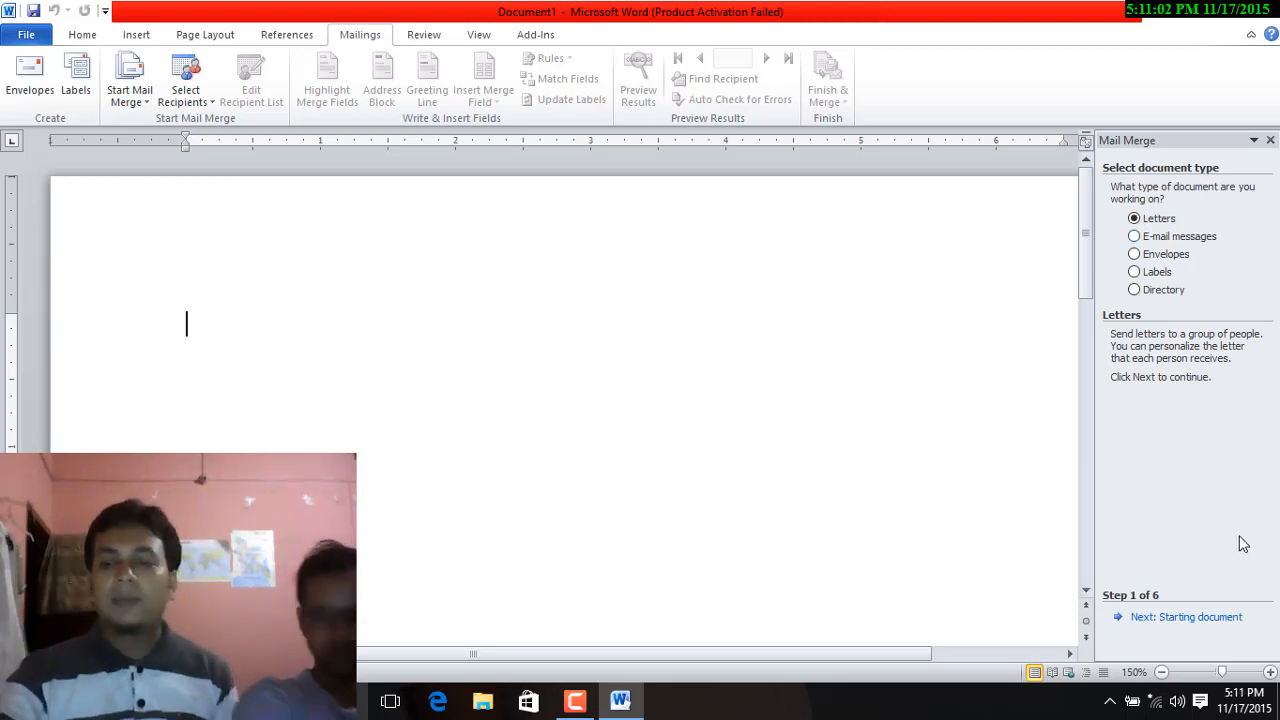
Step: Keep Use the current document as the starting letter and advance to Select recipients
{"action": "left_click", "coordinate": [1232, 618]}
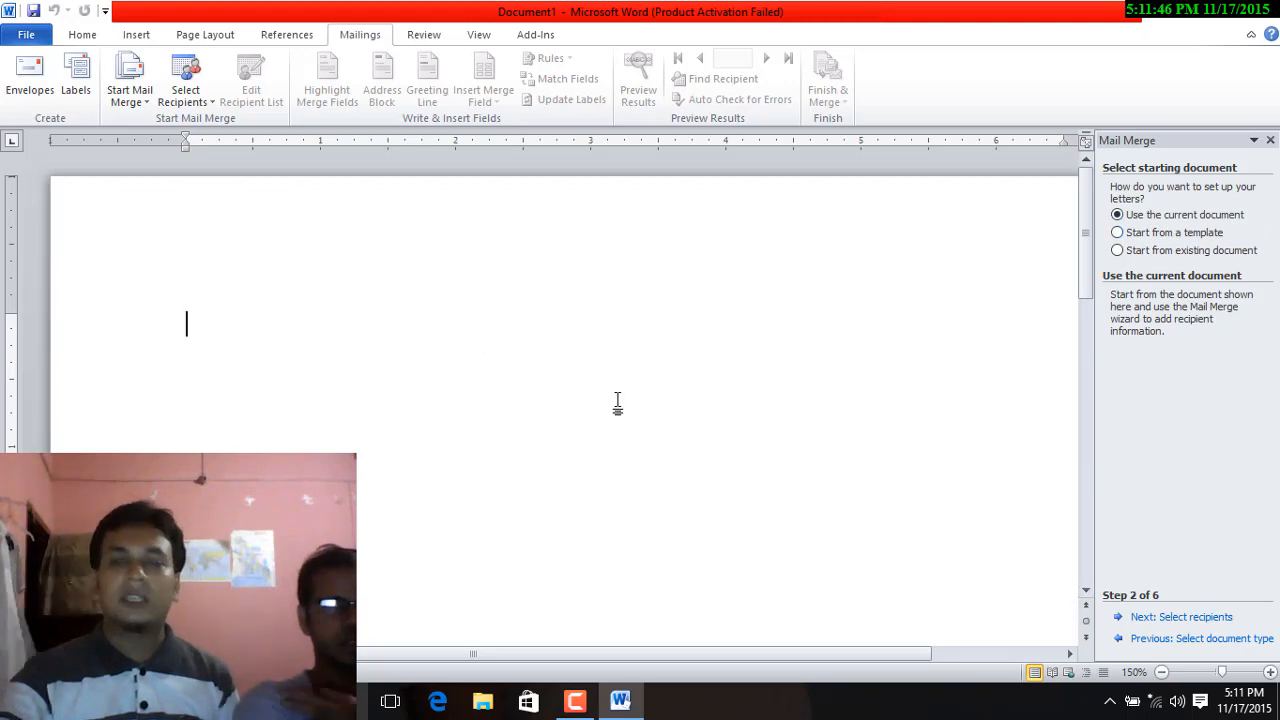
{"action": "left_click", "coordinate": [1183, 618]}
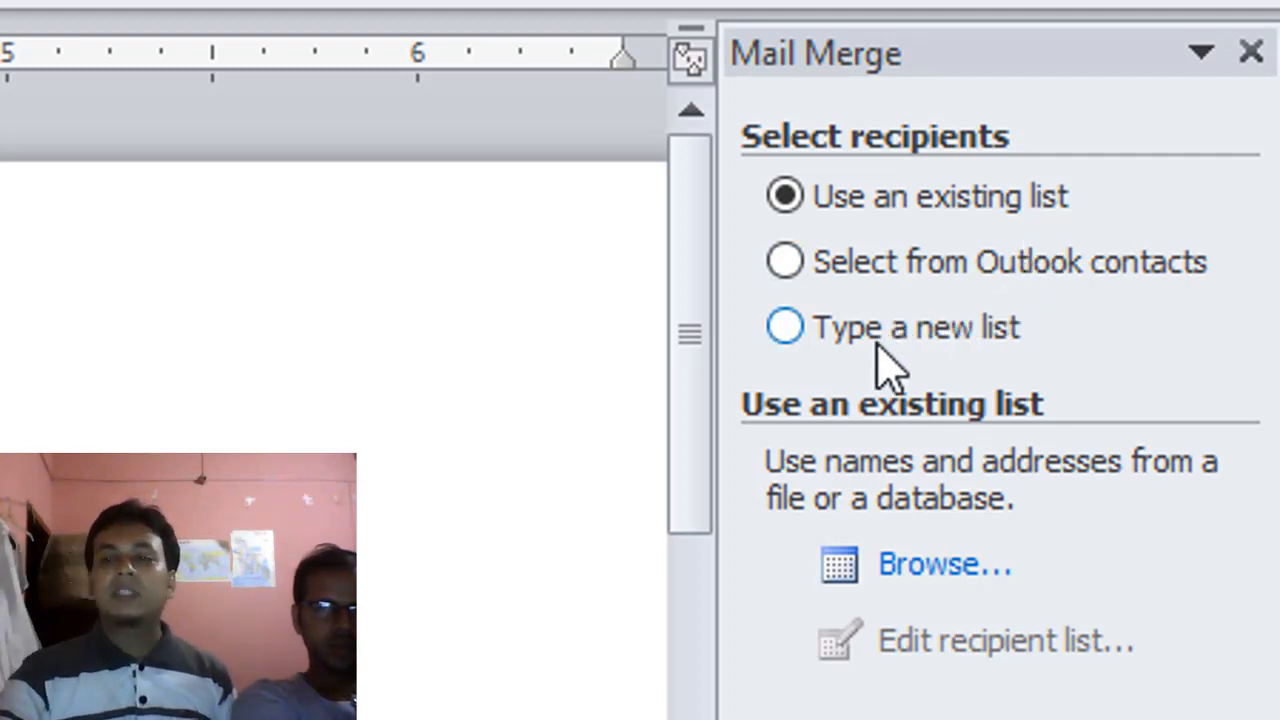
Step: Choose Type a new list as the recipient source and create the new address list
{"action": "left_click", "coordinate": [987, 340]}
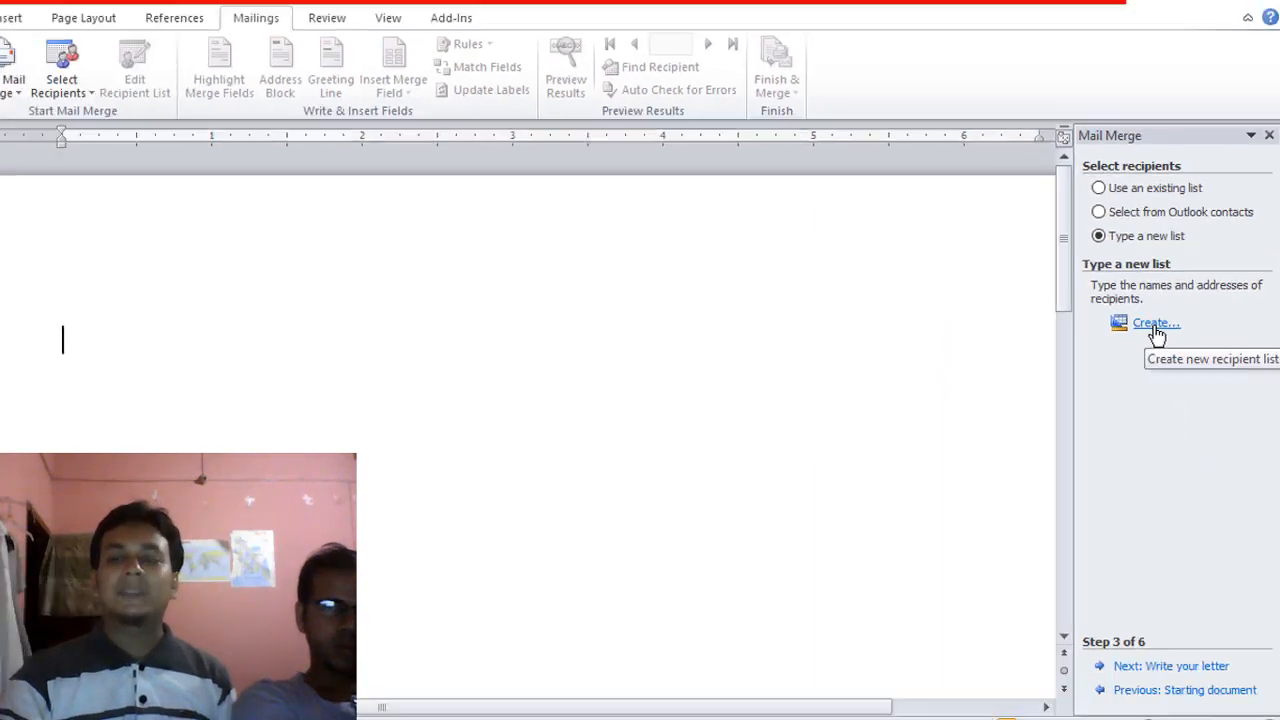
{"action": "left_click", "coordinate": [990, 518]}
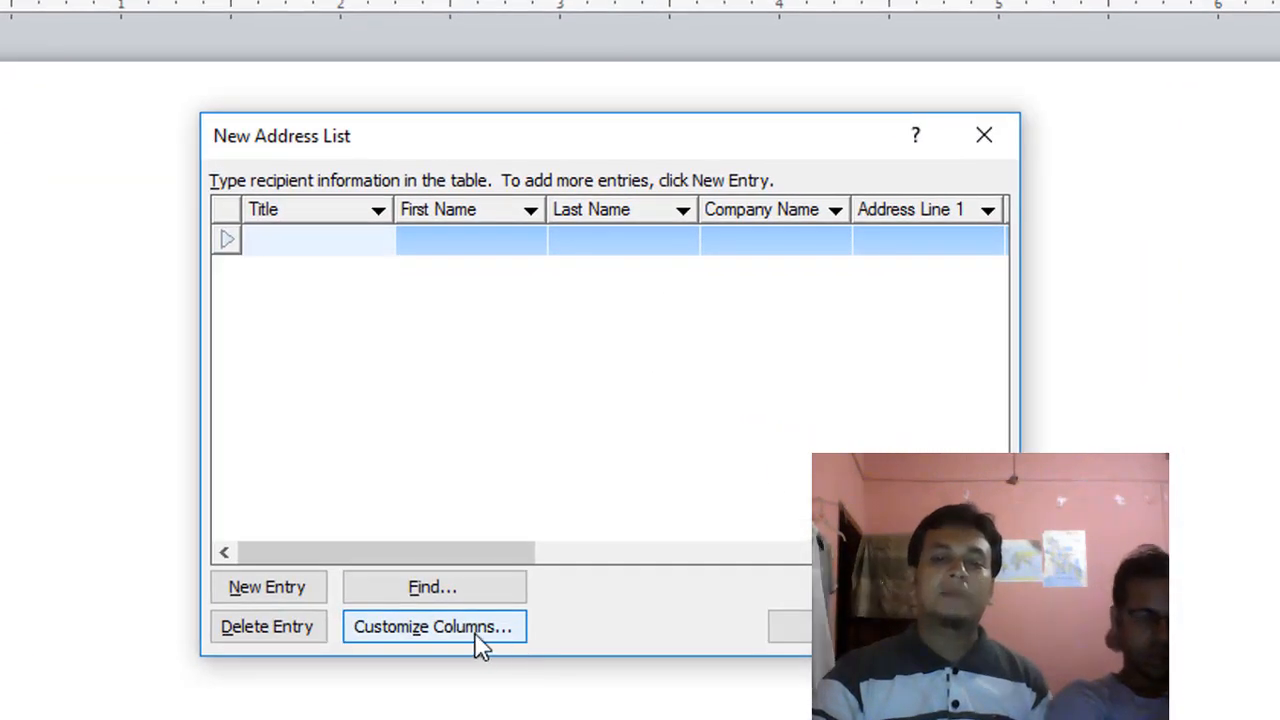
Step: In Customize Columns, delete the Title, First Name and Last Name fields
{"action": "left_click", "coordinate": [478, 640]}
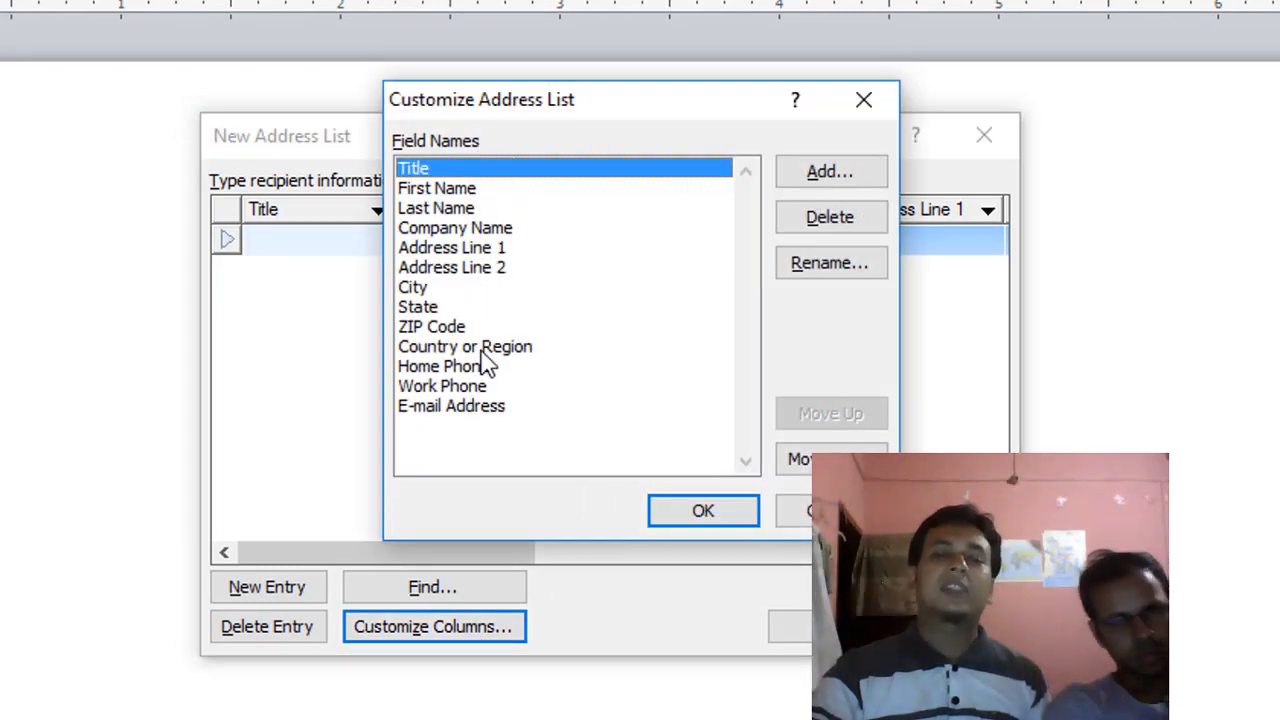
{"action": "left_click", "coordinate": [826, 222]}
{"action": "left_click", "coordinate": [590, 424]}
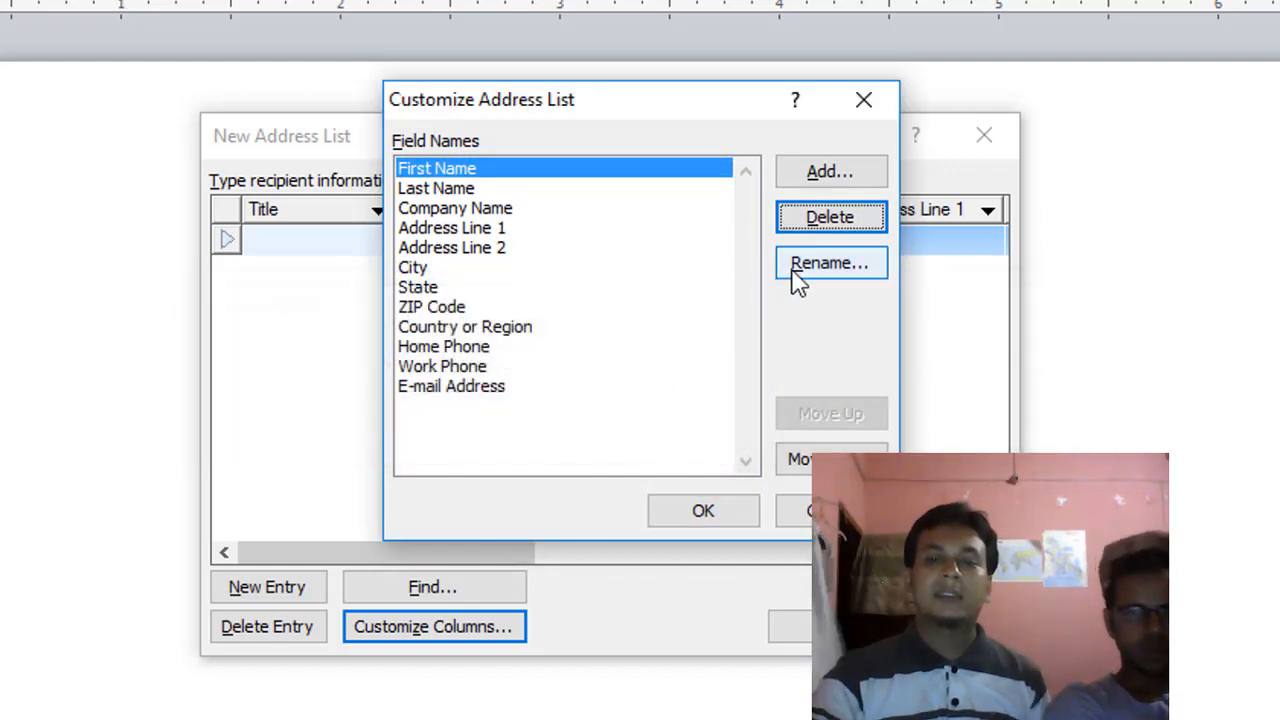
{"action": "left_click", "coordinate": [835, 232]}
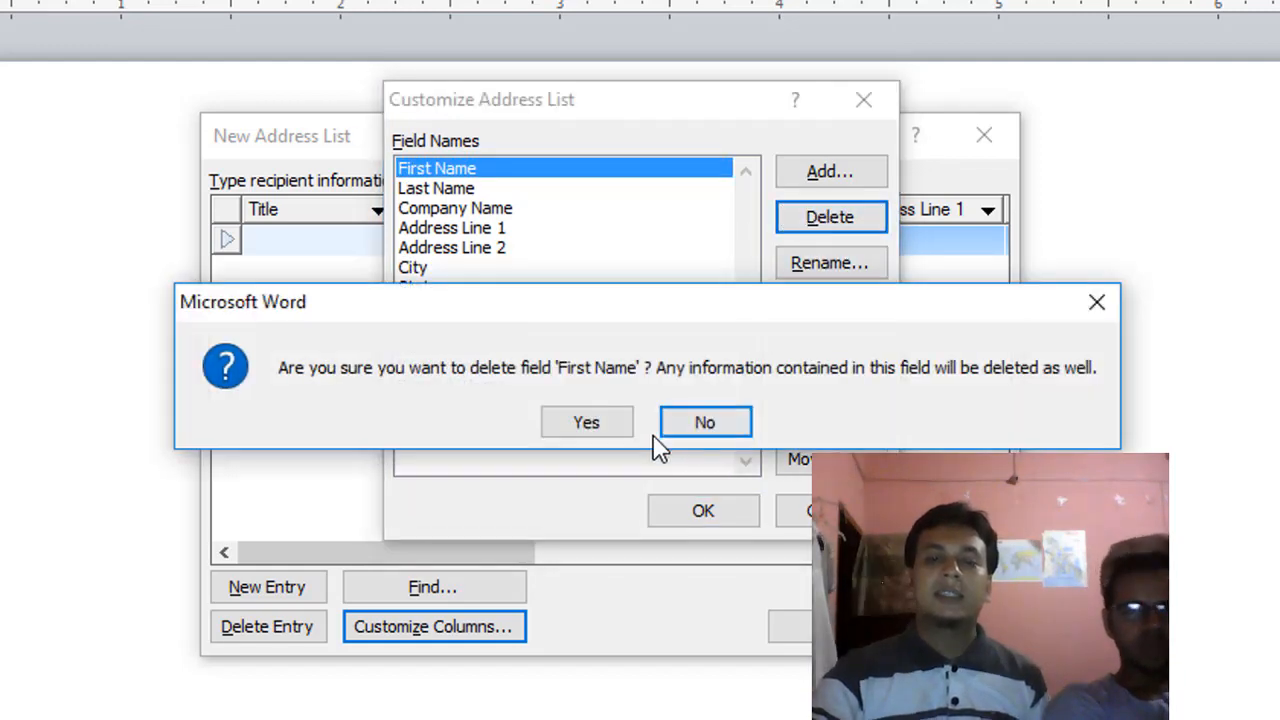
{"action": "left_click", "coordinate": [594, 432]}
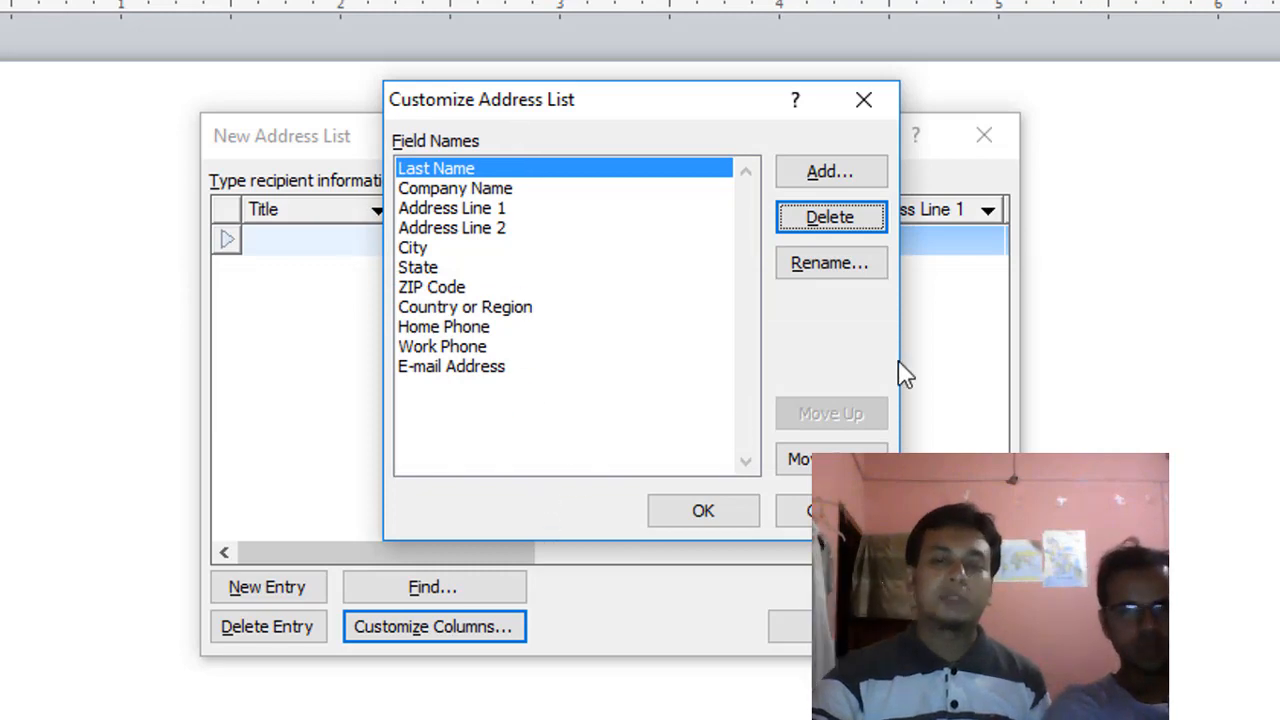
{"action": "left_click", "coordinate": [838, 229]}
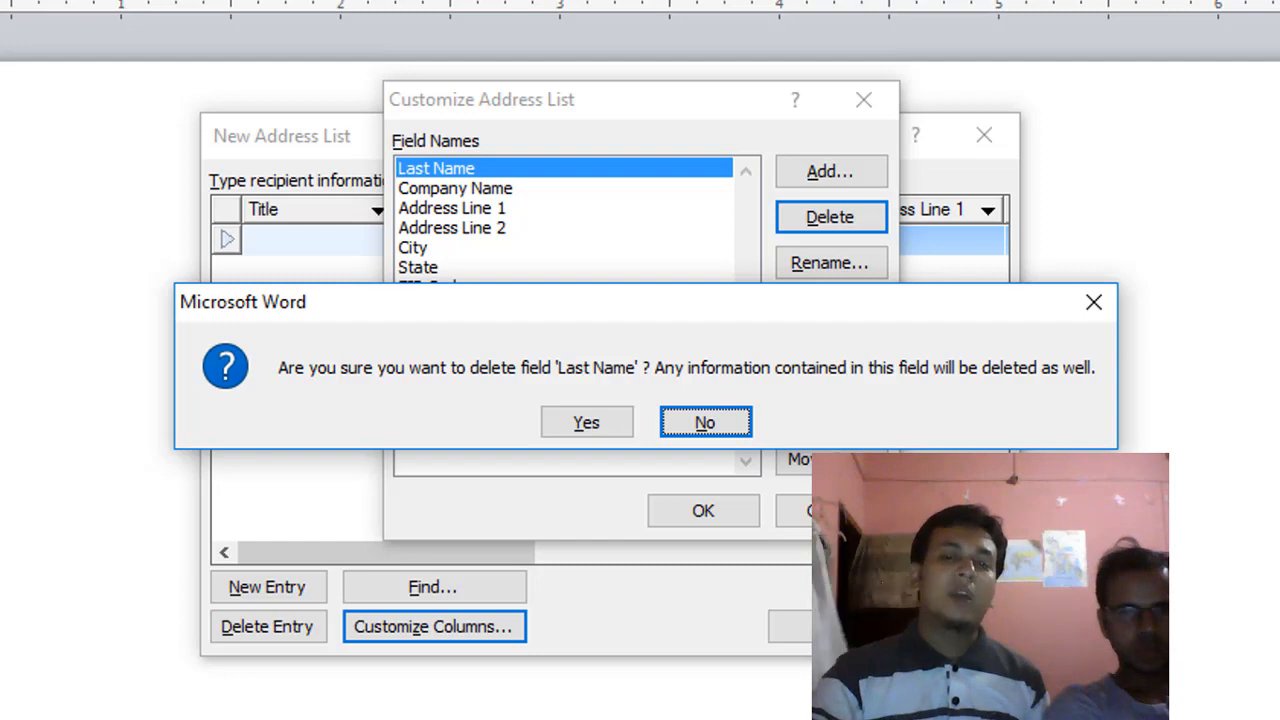
{"action": "key", "text": "y"}
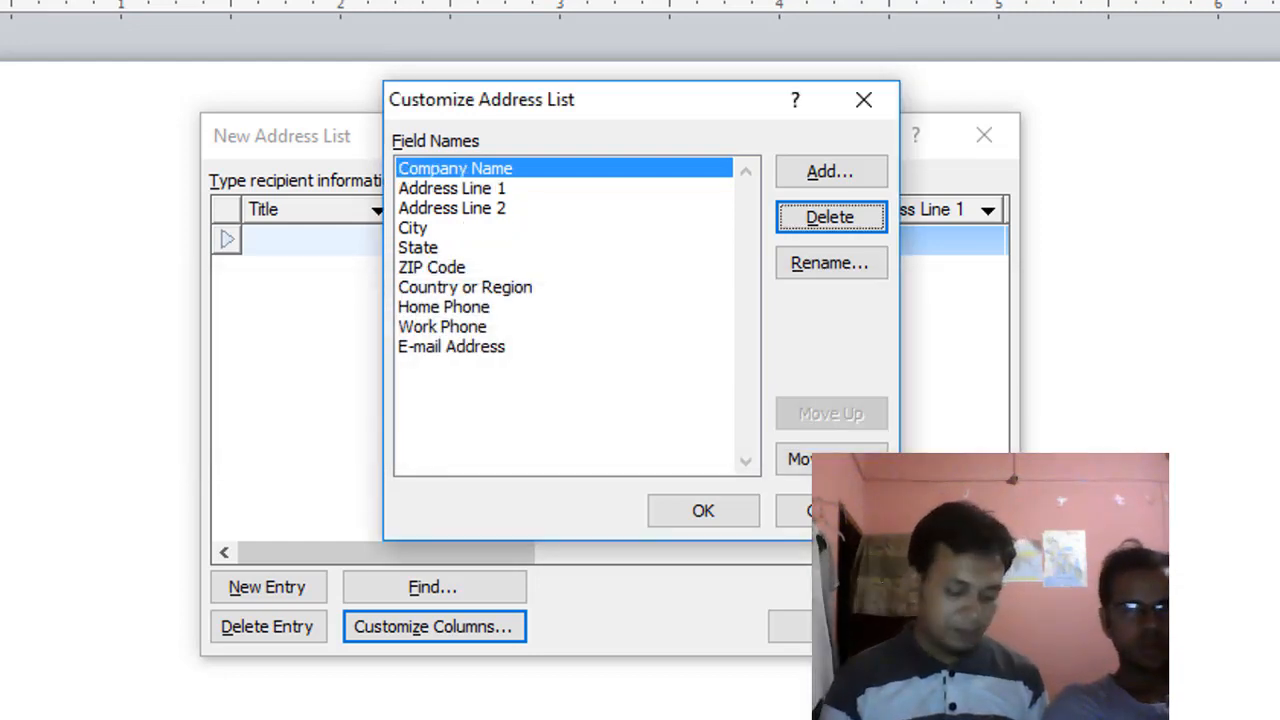
Step: Delete the remaining default fields one by one, confirming each deletion with Y
{"action": "key", "text": "d"}
{"action": "key", "text": "y"}
{"action": "key", "text": "d"}
{"action": "key", "text": "y"}
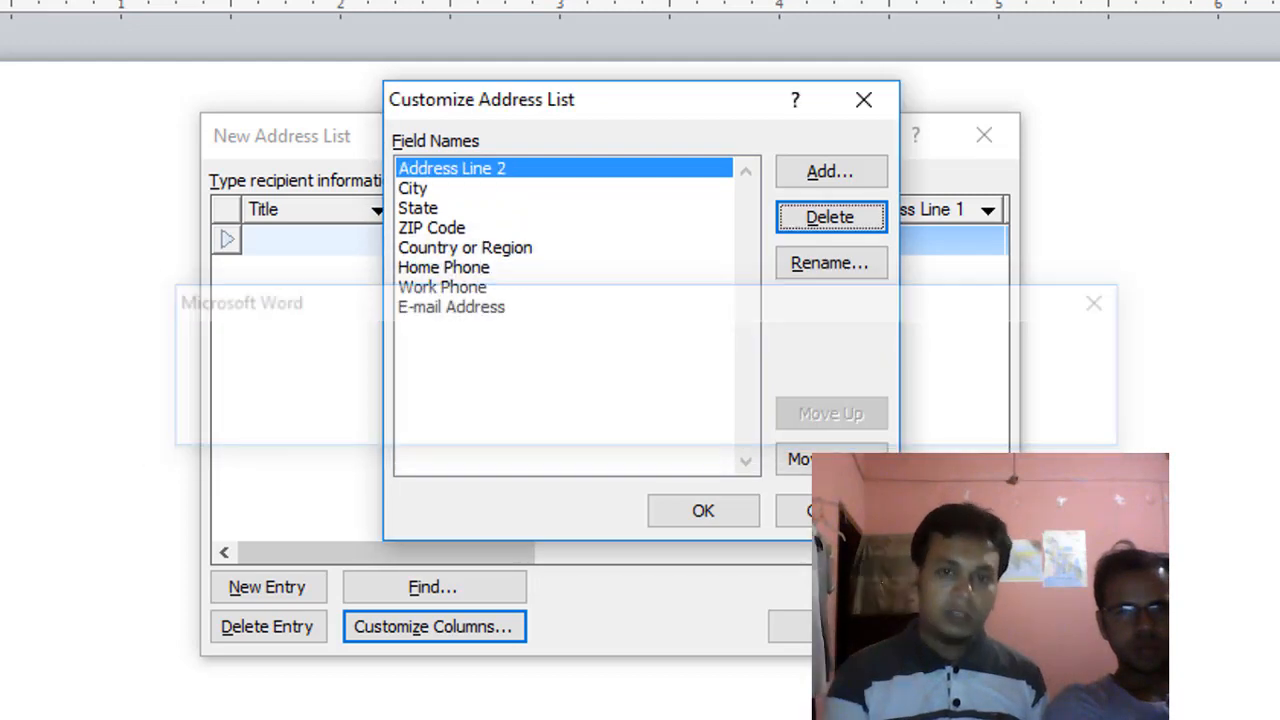
{"action": "key", "text": "d"}
{"action": "key", "text": "y"}
{"action": "key", "text": "d"}
{"action": "key", "text": "y"}
{"action": "key", "text": "d"}
{"action": "key", "text": "y"}
{"action": "key", "text": "d"}
{"action": "key", "text": "y"}
{"action": "key", "text": "y"}
{"action": "key", "text": "d"}
{"action": "key", "text": "y"}
{"action": "key", "text": "d"}
{"action": "key", "text": "y"}
{"action": "key", "text": "d"}
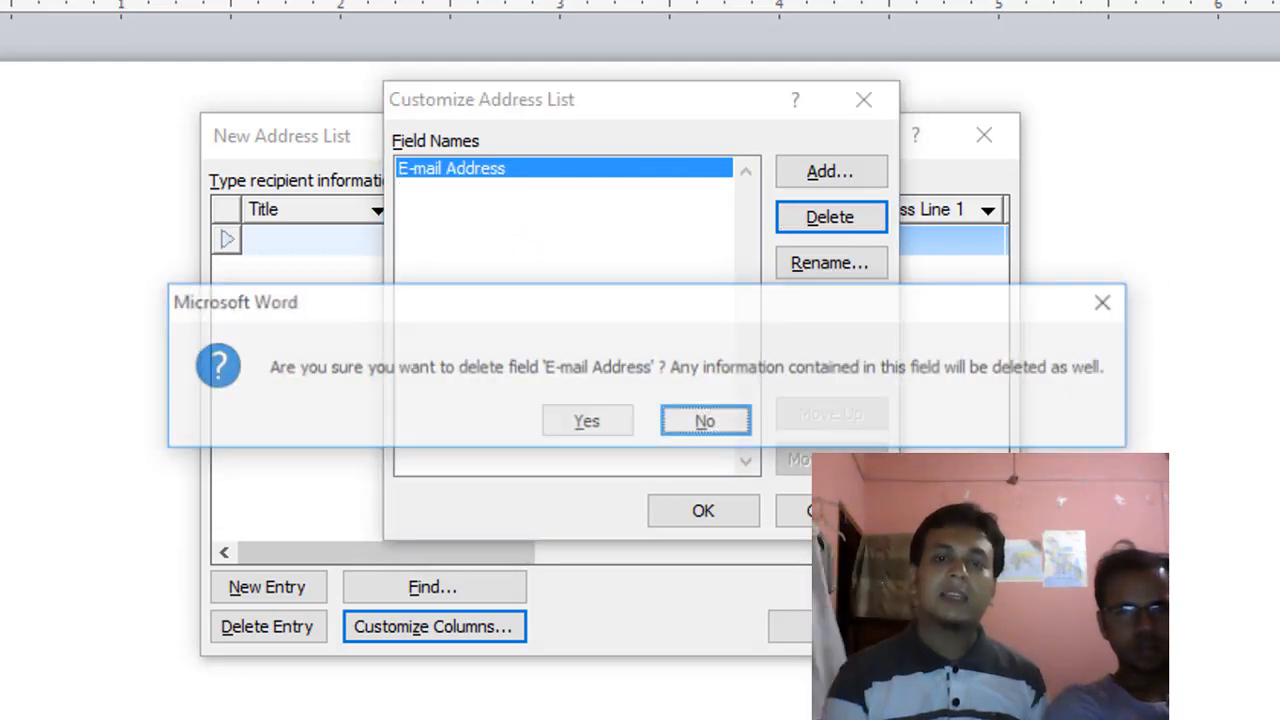
{"action": "key", "text": "y"}
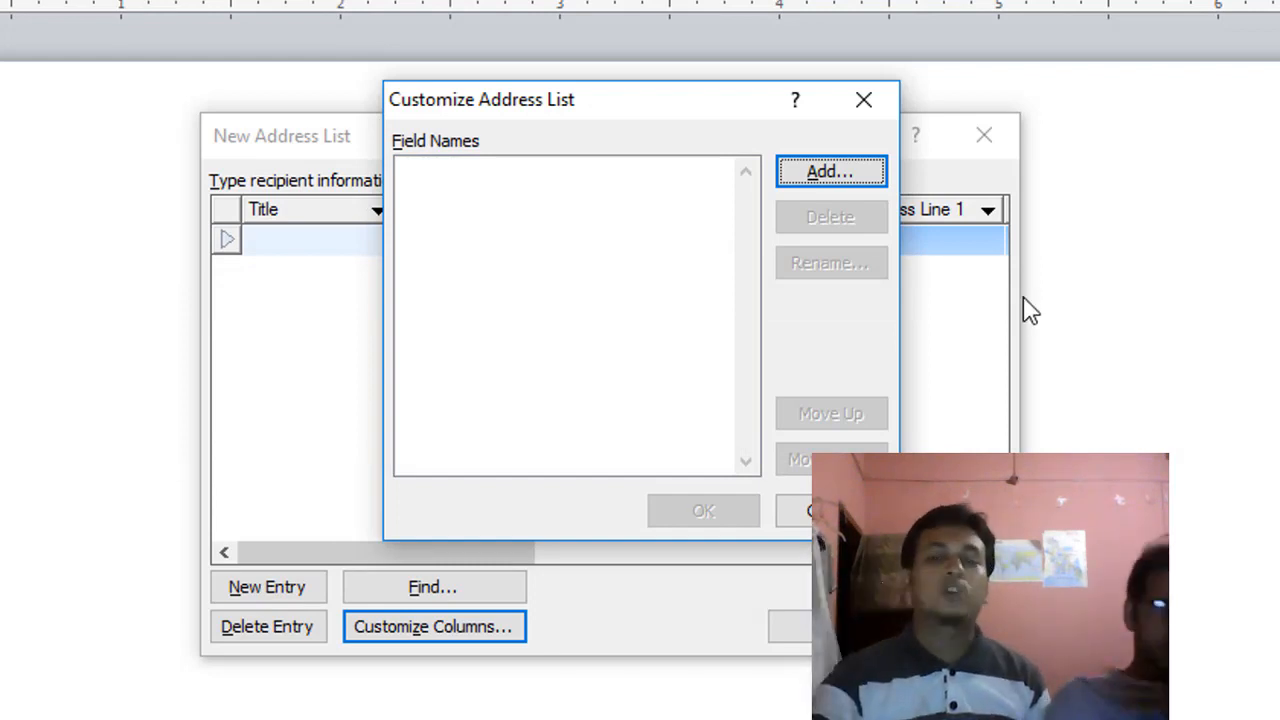
Step: Add custom fields named Name and Designation to the address list
{"action": "left_click", "coordinate": [846, 190]}
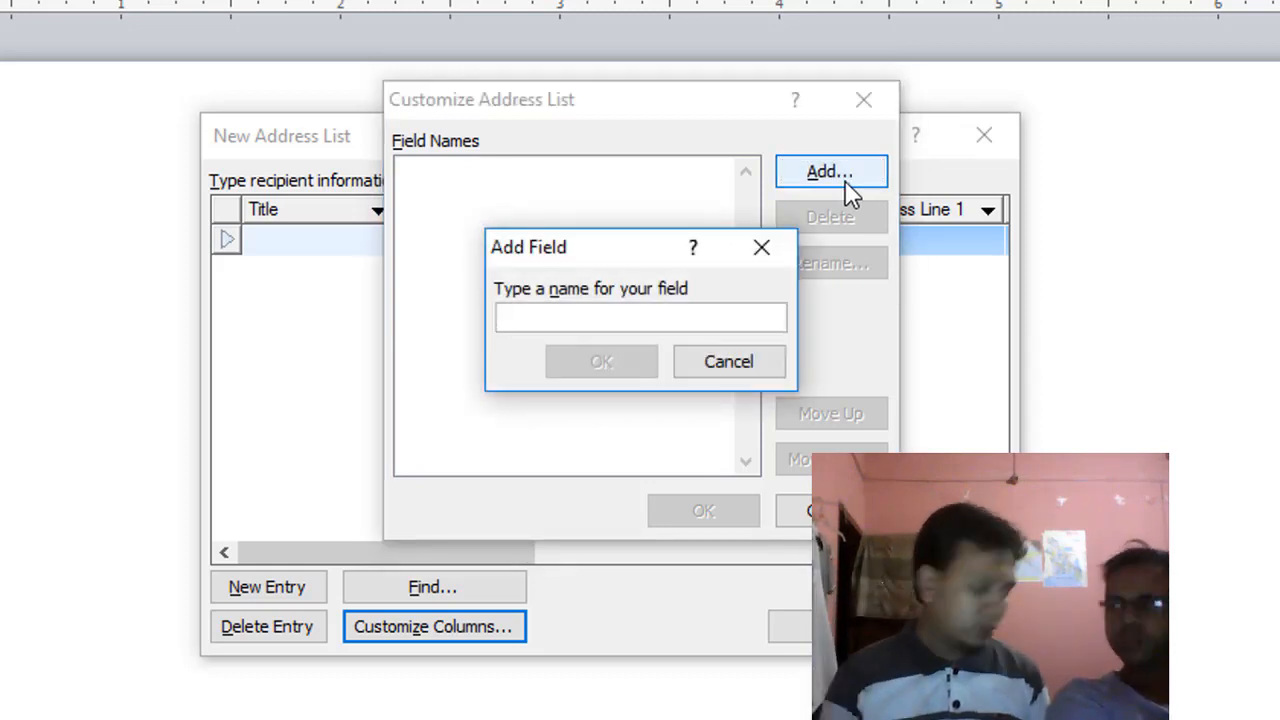
{"action": "type", "text": "Name"}
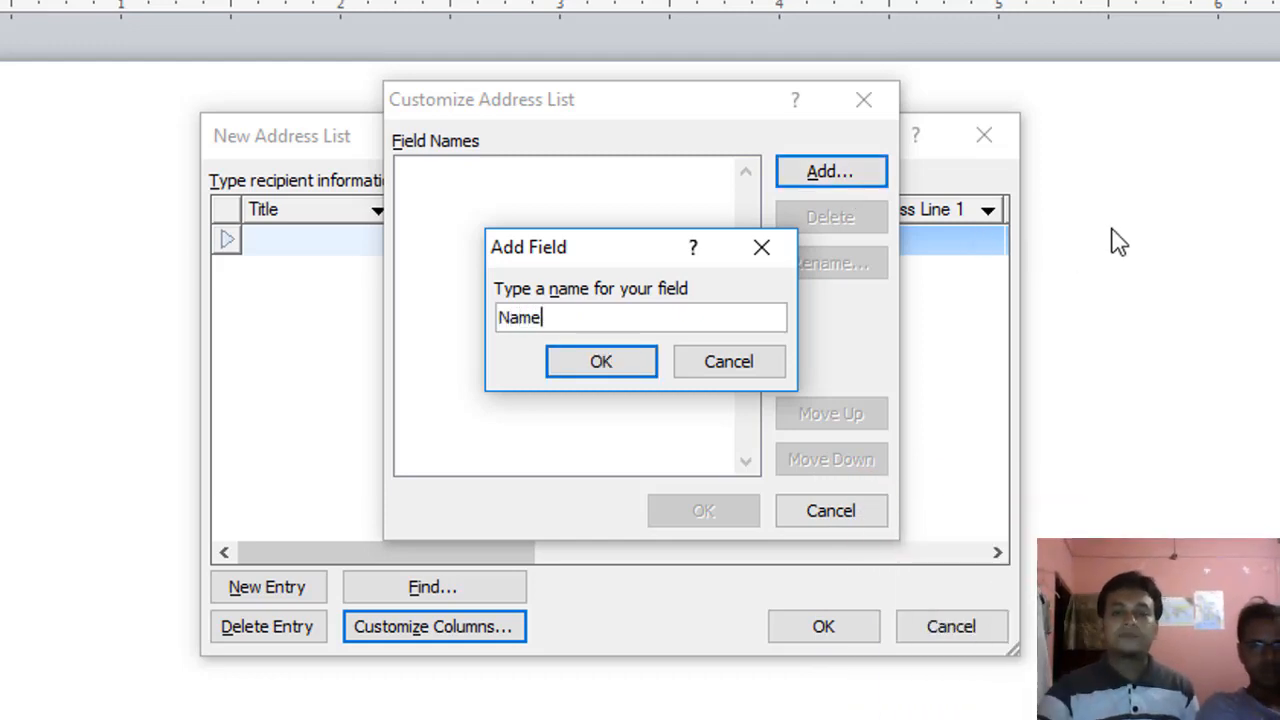
{"action": "left_click", "coordinate": [614, 366]}
{"action": "left_click", "coordinate": [833, 182]}
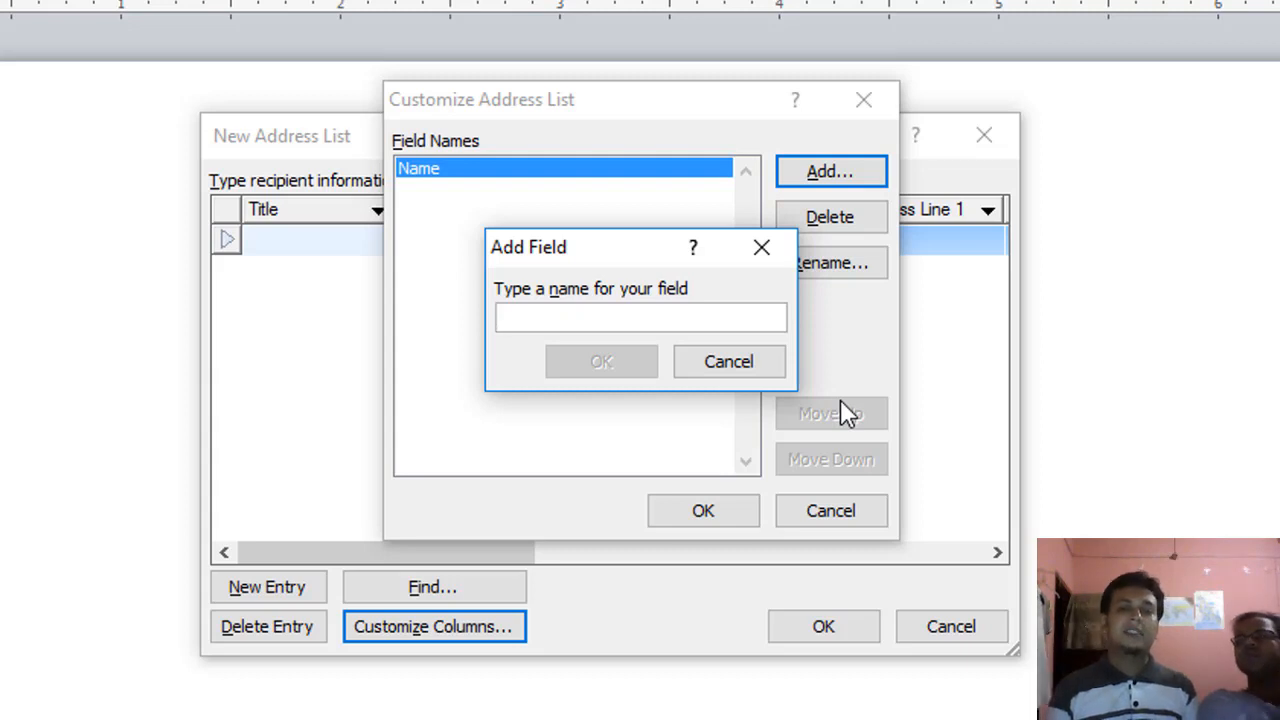
{"action": "type", "text": "Desi"}
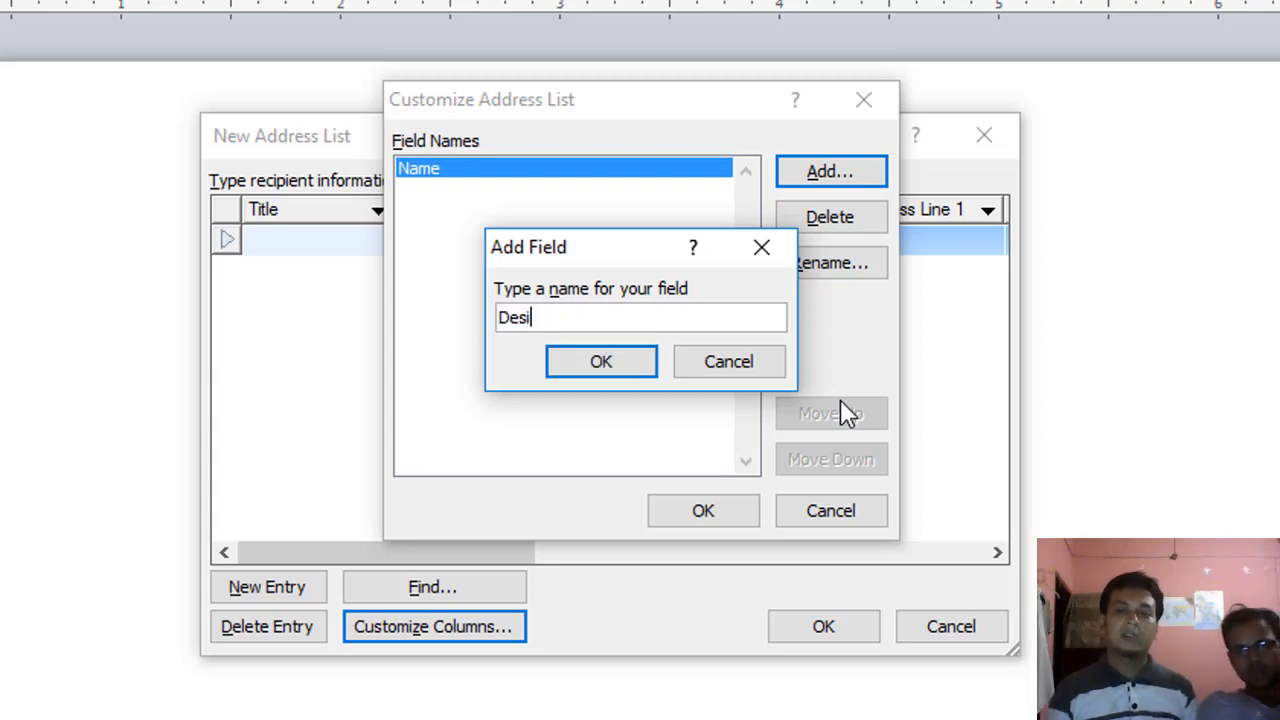
{"action": "type", "text": "gnation"}
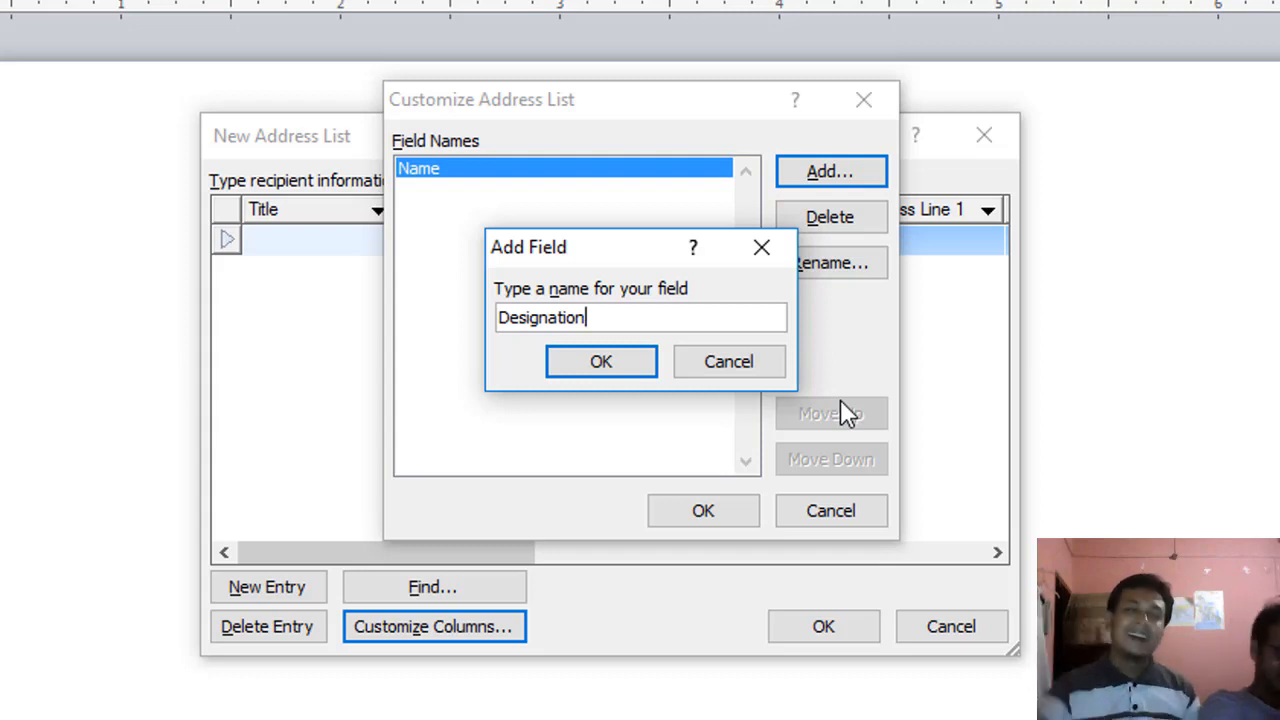
{"action": "left_click", "coordinate": [601, 362]}
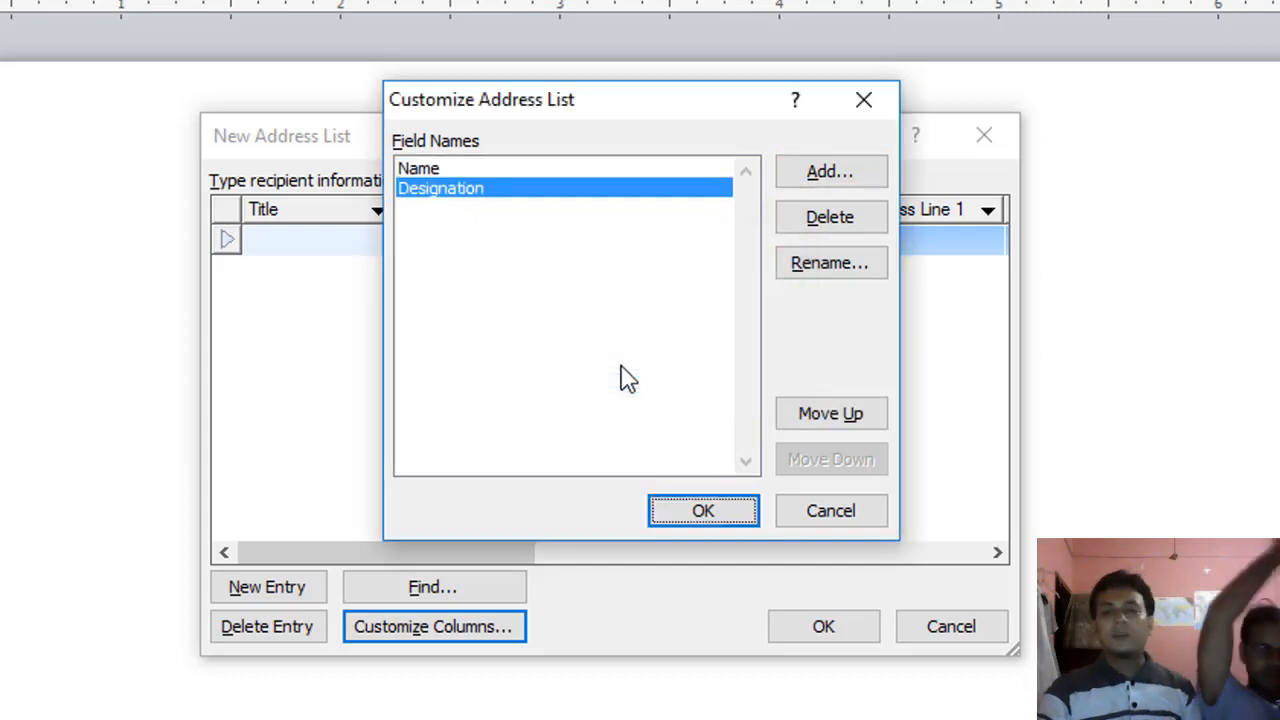
Step: Add the Address and Cell fields and apply the customised columns
{"action": "left_click", "coordinate": [829, 174]}
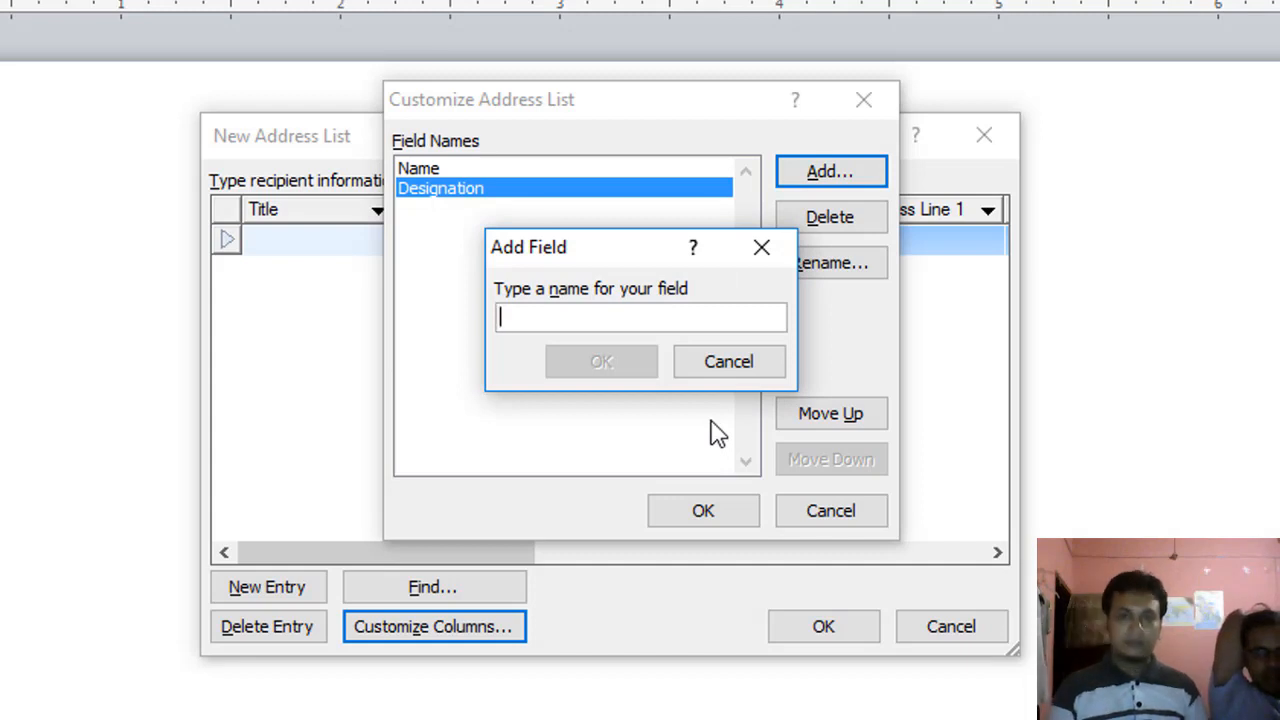
{"action": "type", "text": "Address"}
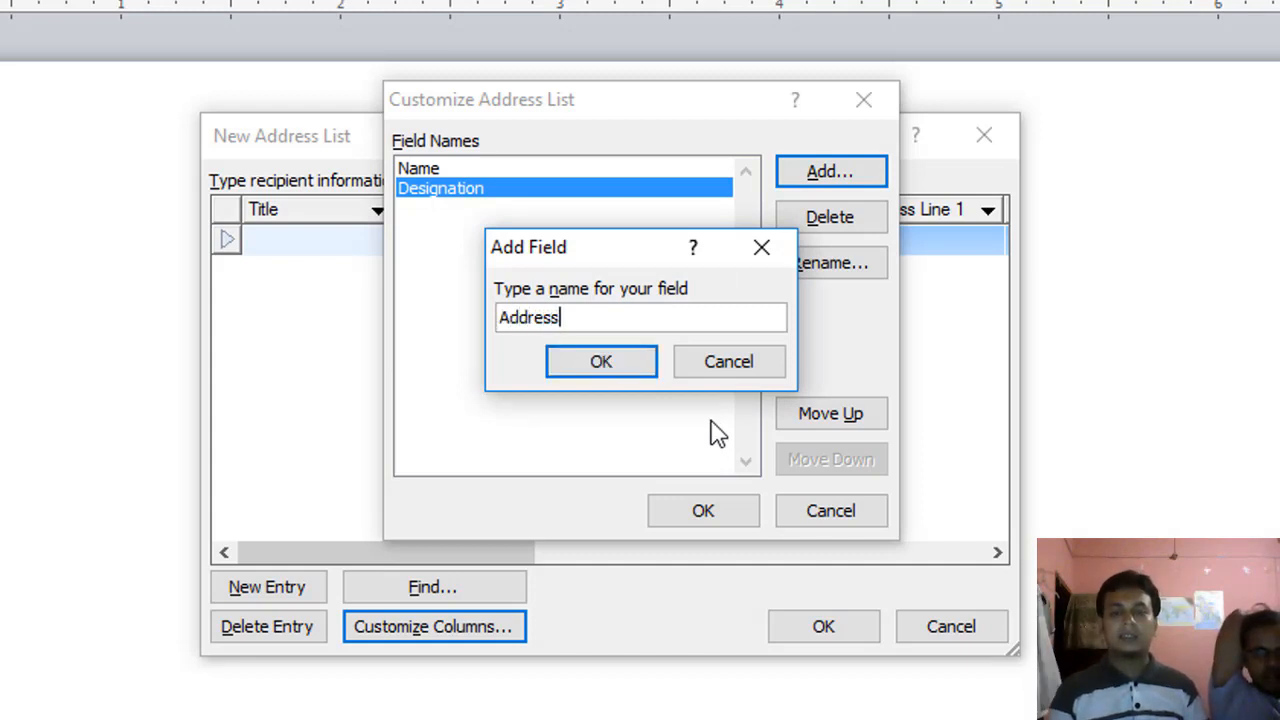
{"action": "left_click", "coordinate": [570, 365]}
{"action": "left_click", "coordinate": [827, 178]}
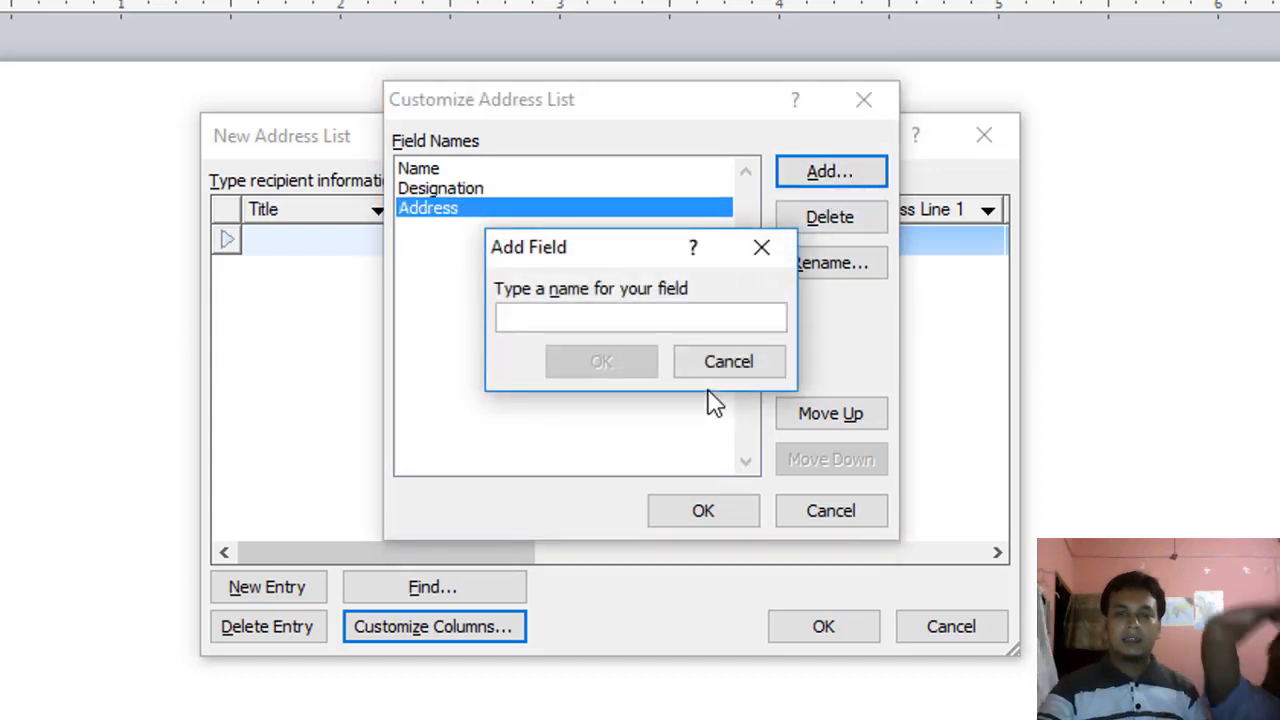
{"action": "type", "text": "Ce"}
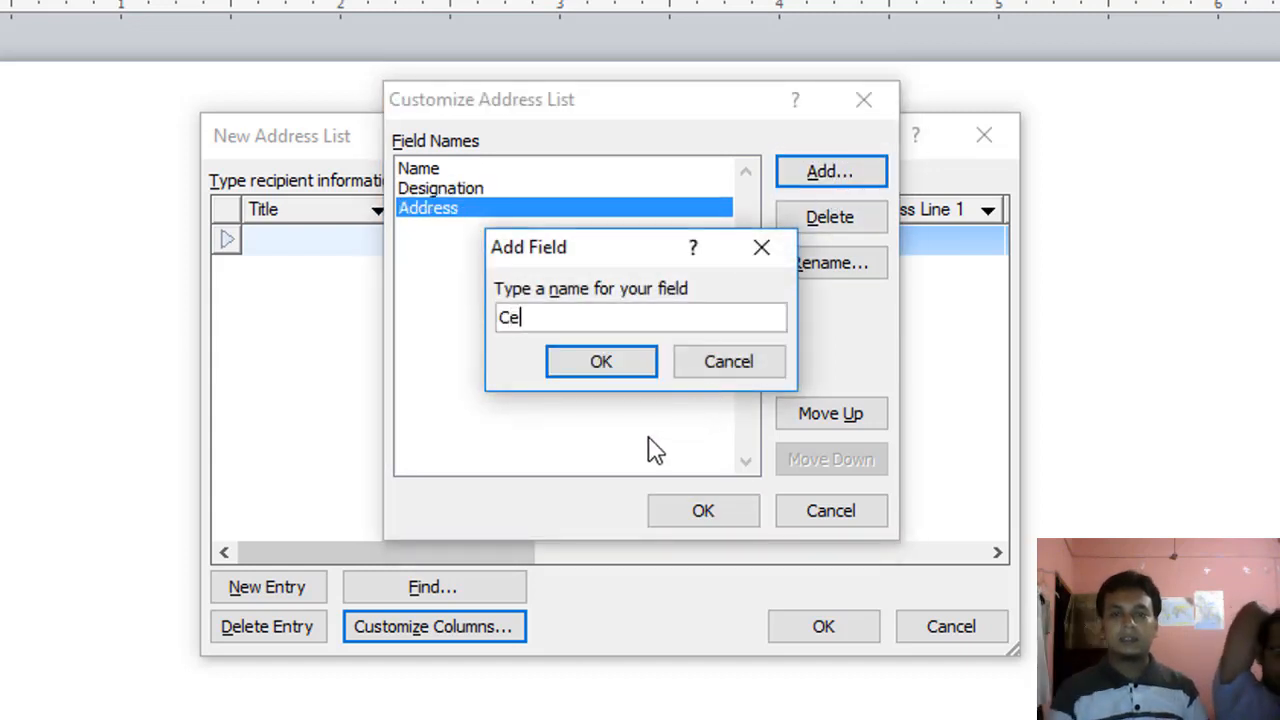
{"action": "type", "text": "ll"}
{"action": "left_click", "coordinate": [619, 368]}
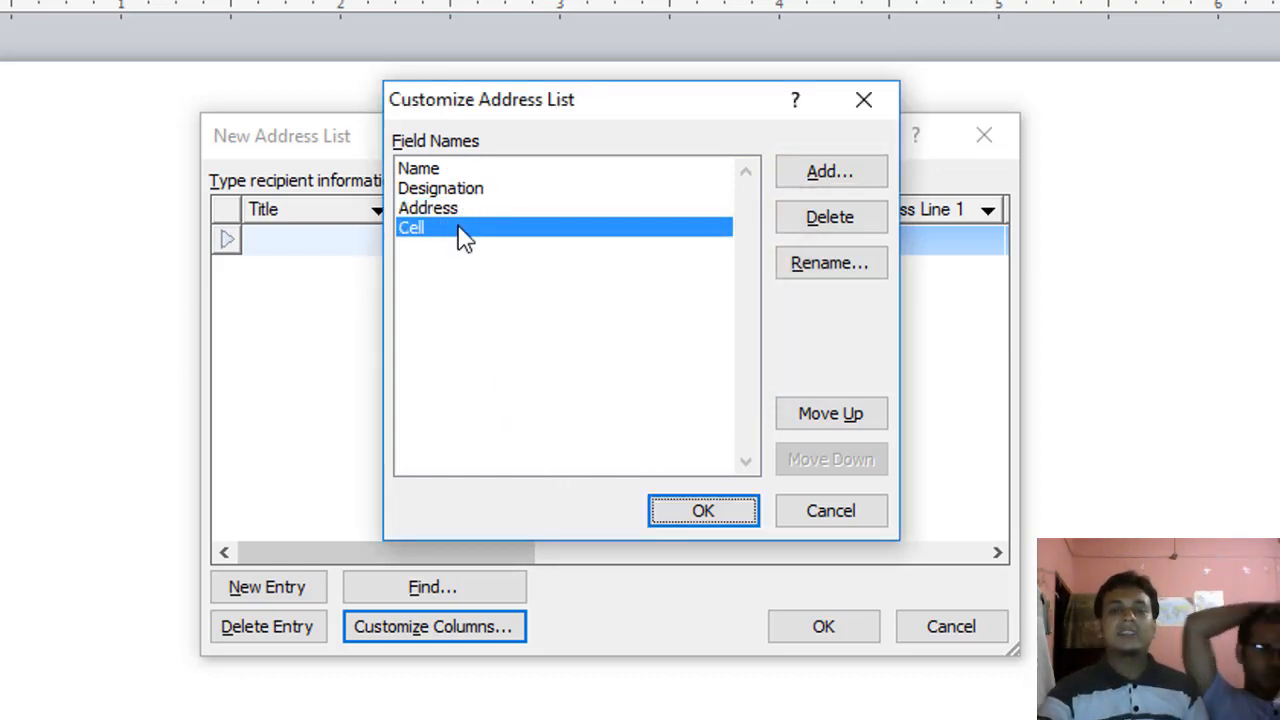
{"action": "left_click", "coordinate": [695, 516]}
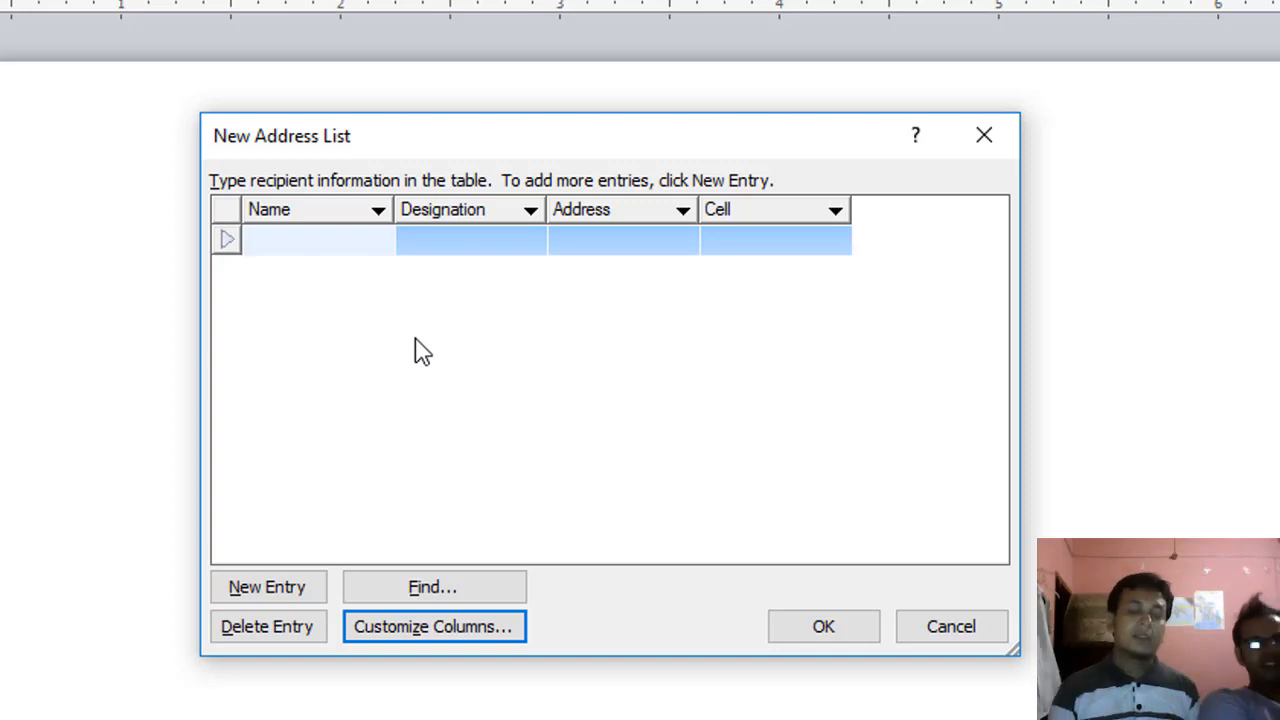
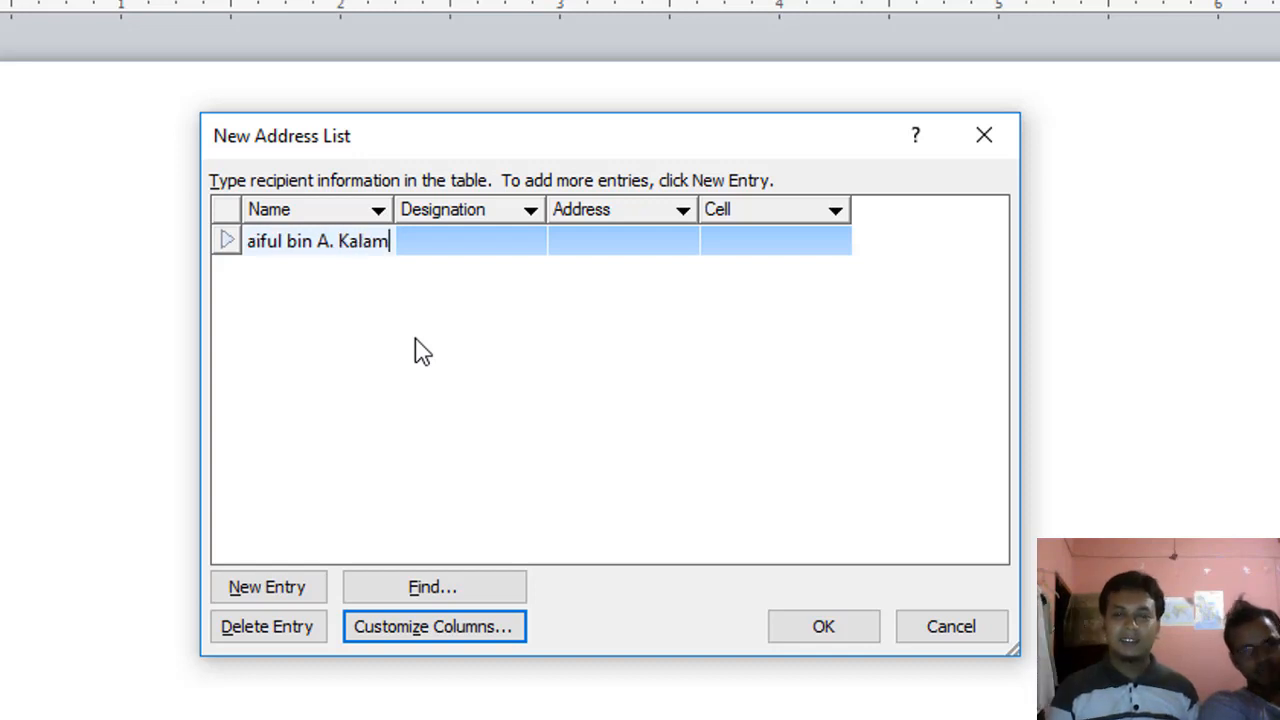
Step: Enter the first recipient's name, designation Manager, address and cell number, then add a new entry
{"action": "key", "text": "Tab"}
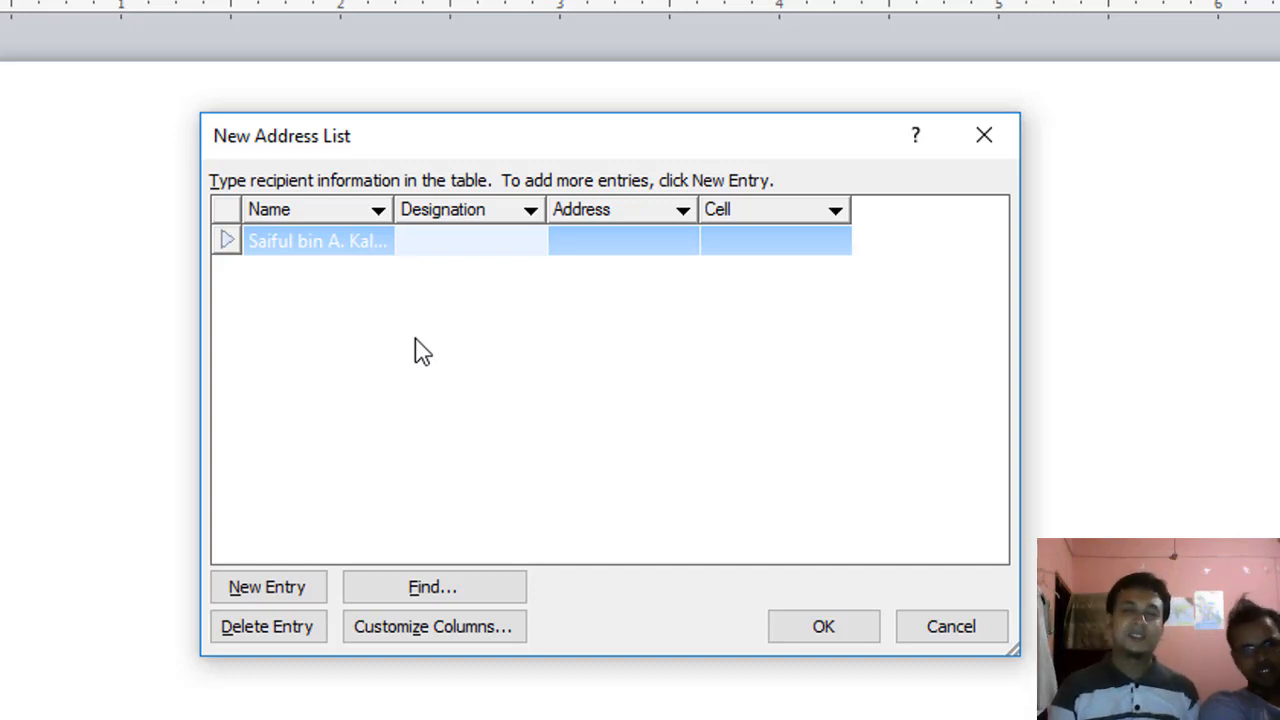
{"action": "type", "text": "Manga"}
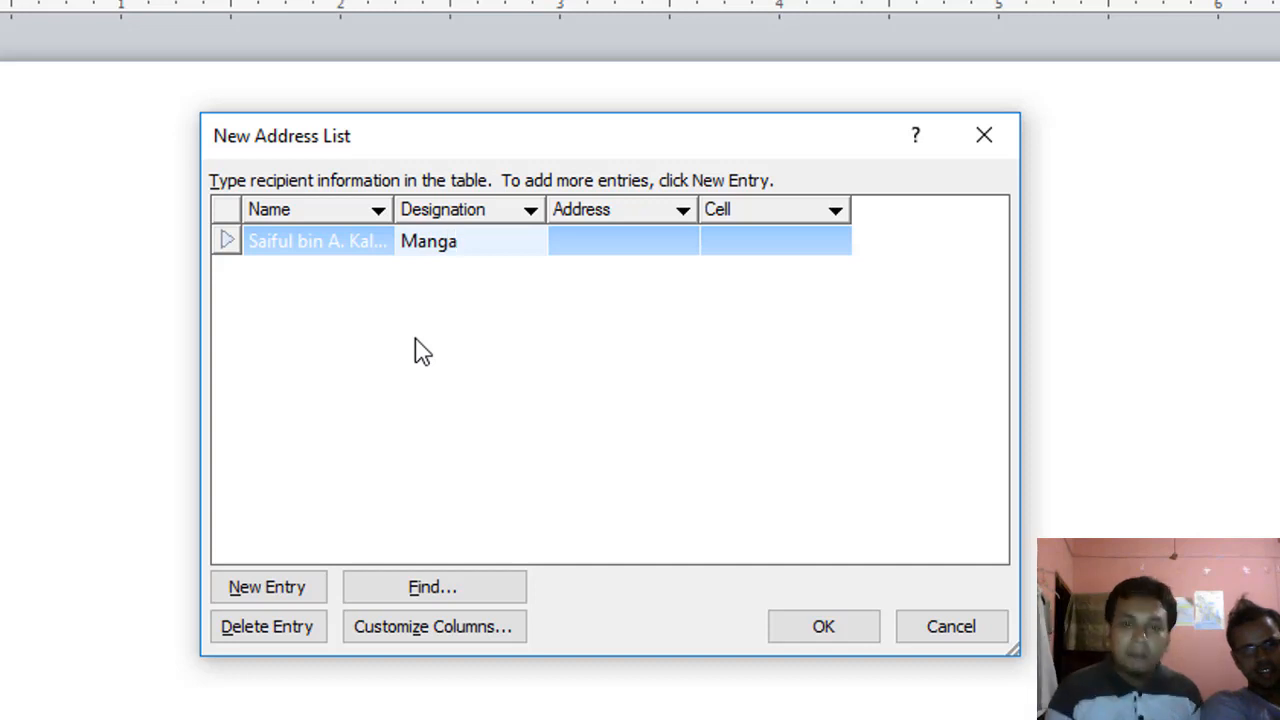
{"action": "key", "text": "BackSpace"}
{"action": "type", "text": "er"}
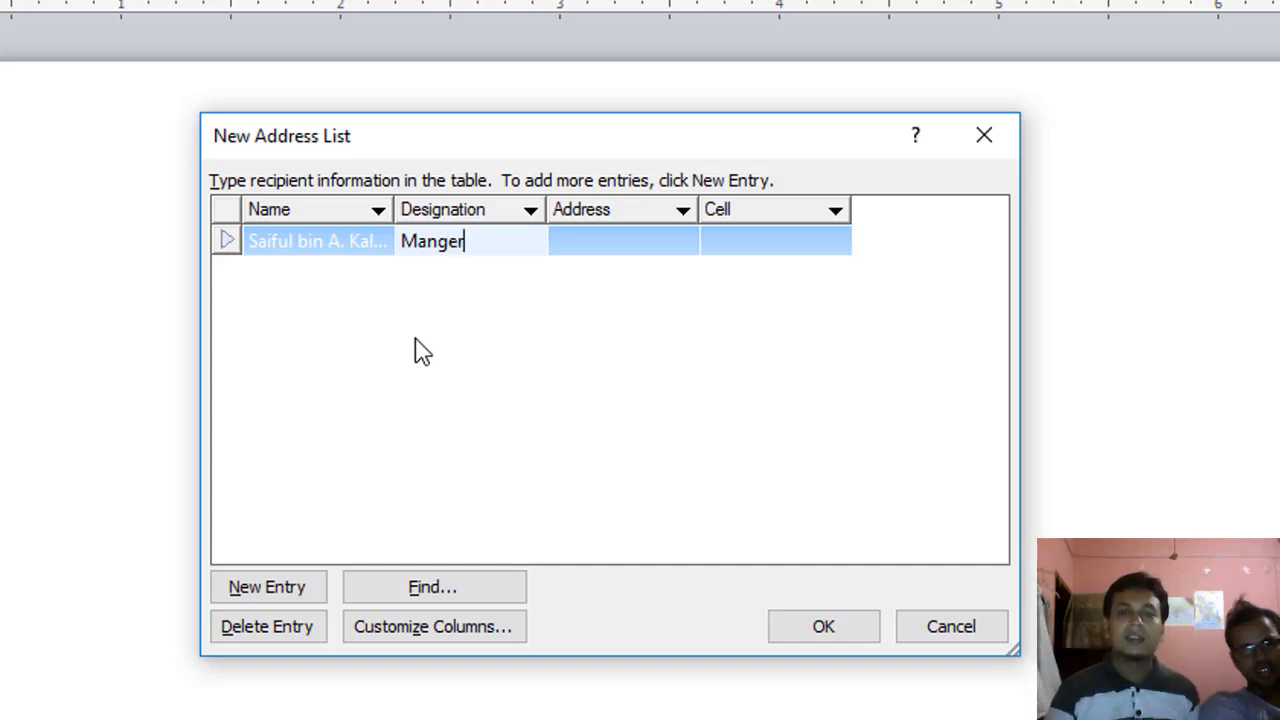
{"action": "key", "text": "BackSpace"}
{"action": "key", "text": "BackSpace"}
{"action": "key", "text": "BackSpace"}
{"action": "type", "text": "a"}
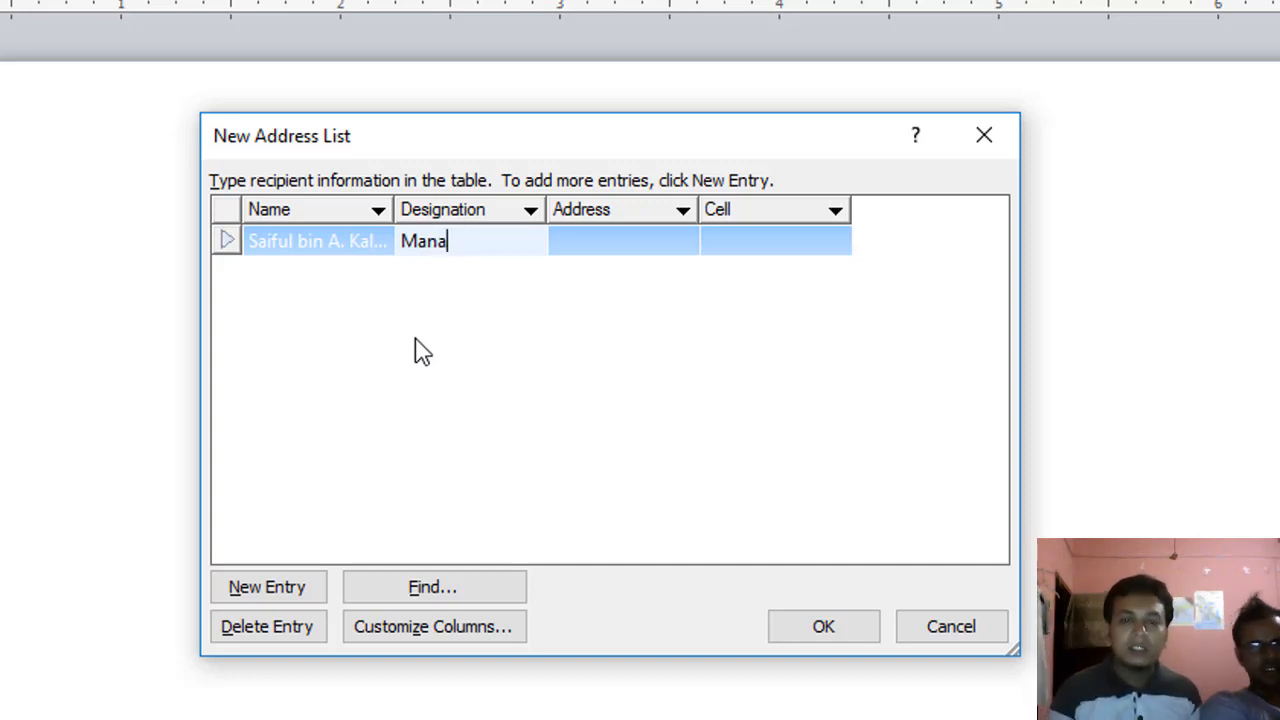
{"action": "type", "text": "ger"}
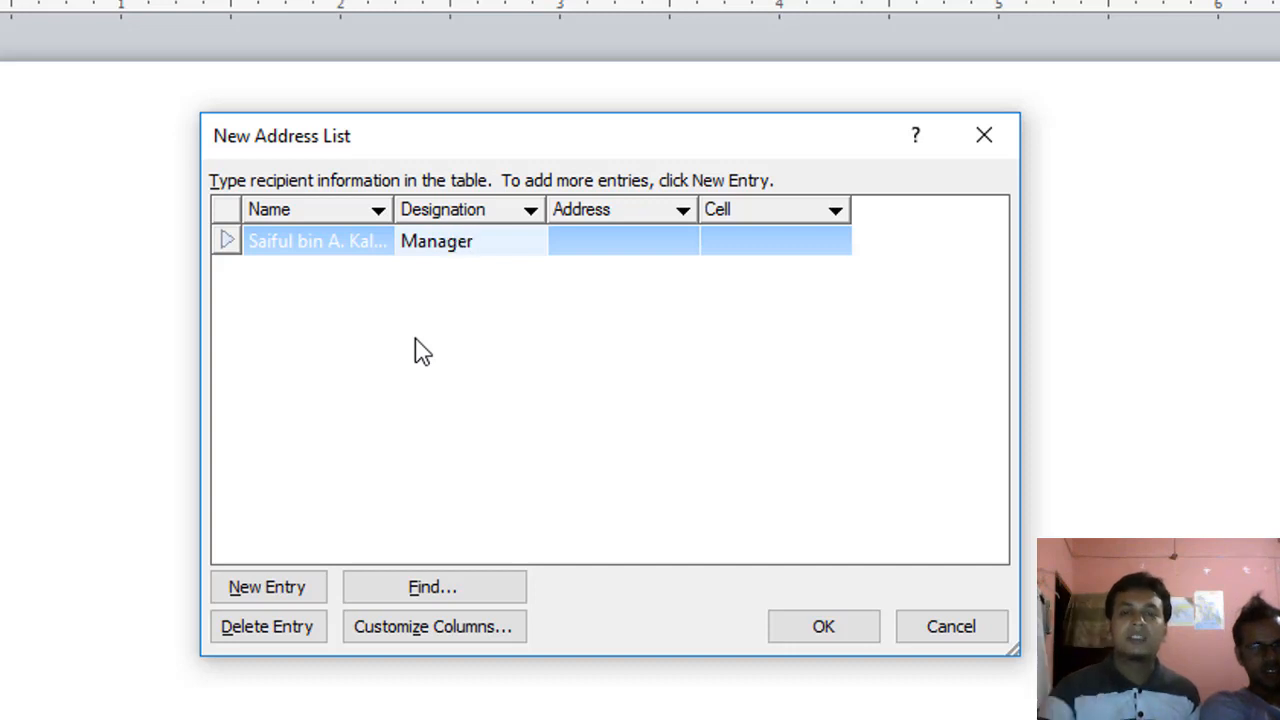
{"action": "key", "text": "Tab"}
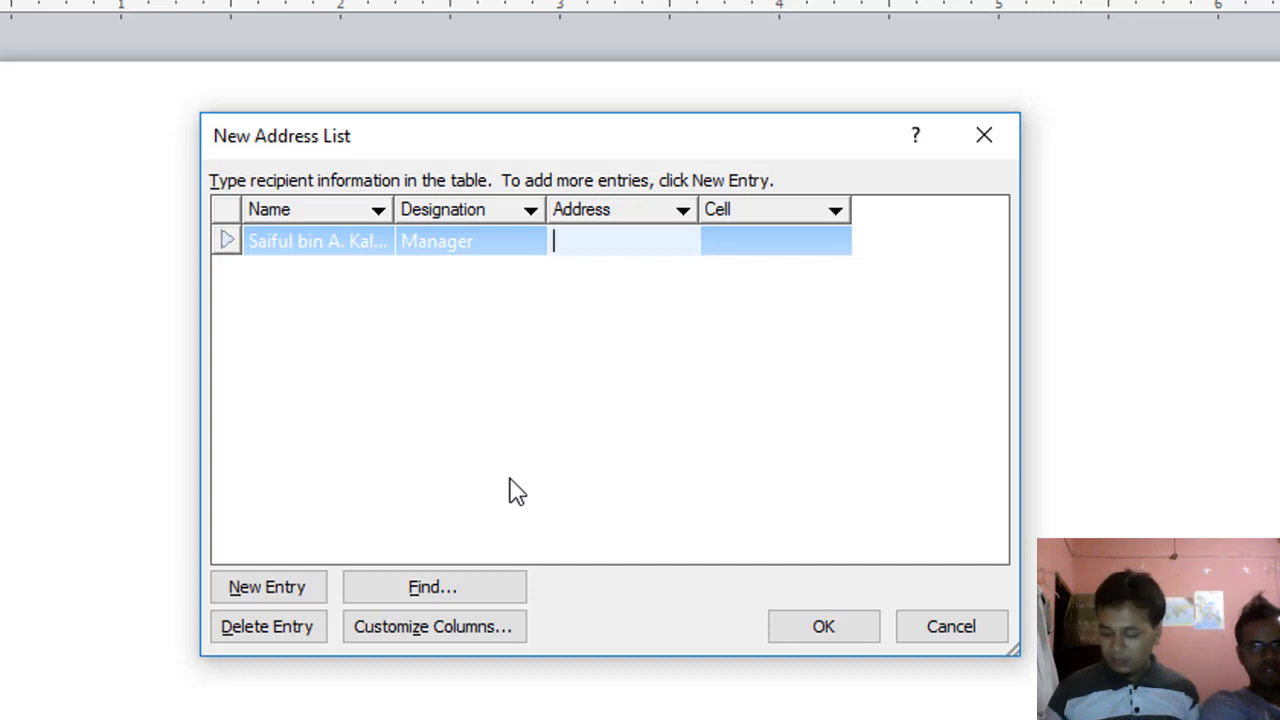
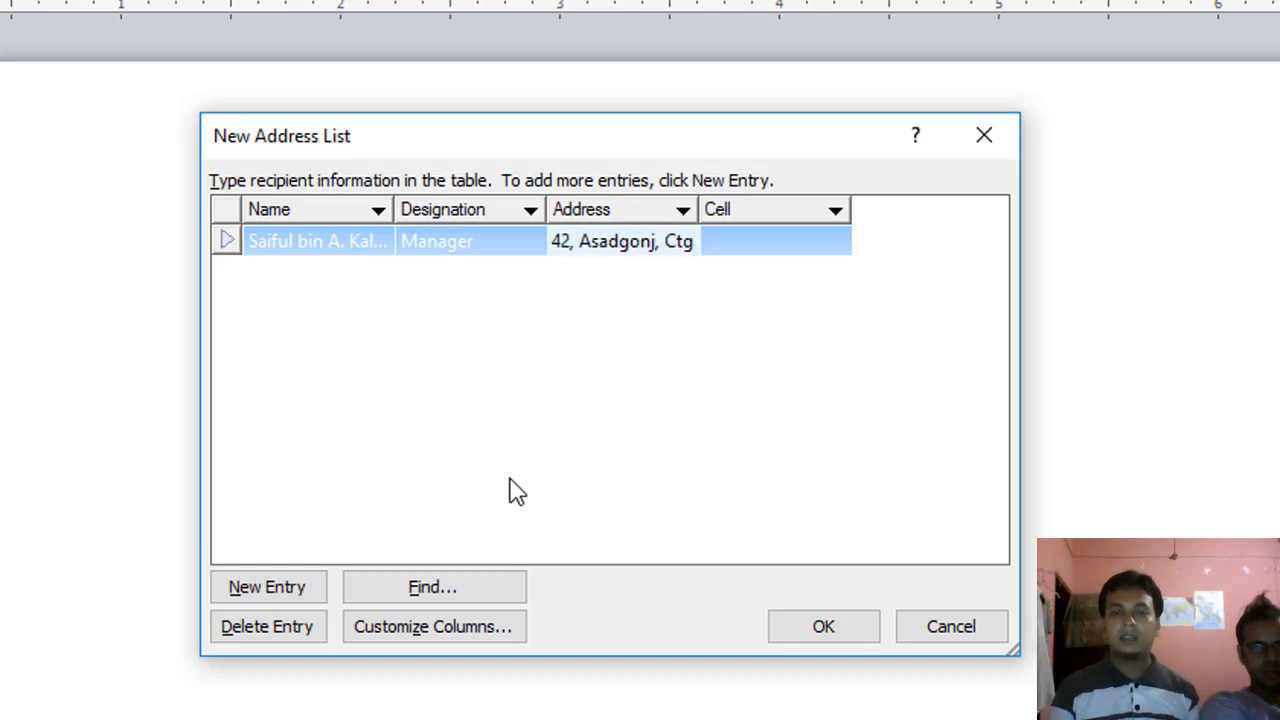
{"action": "key", "text": "Tab"}
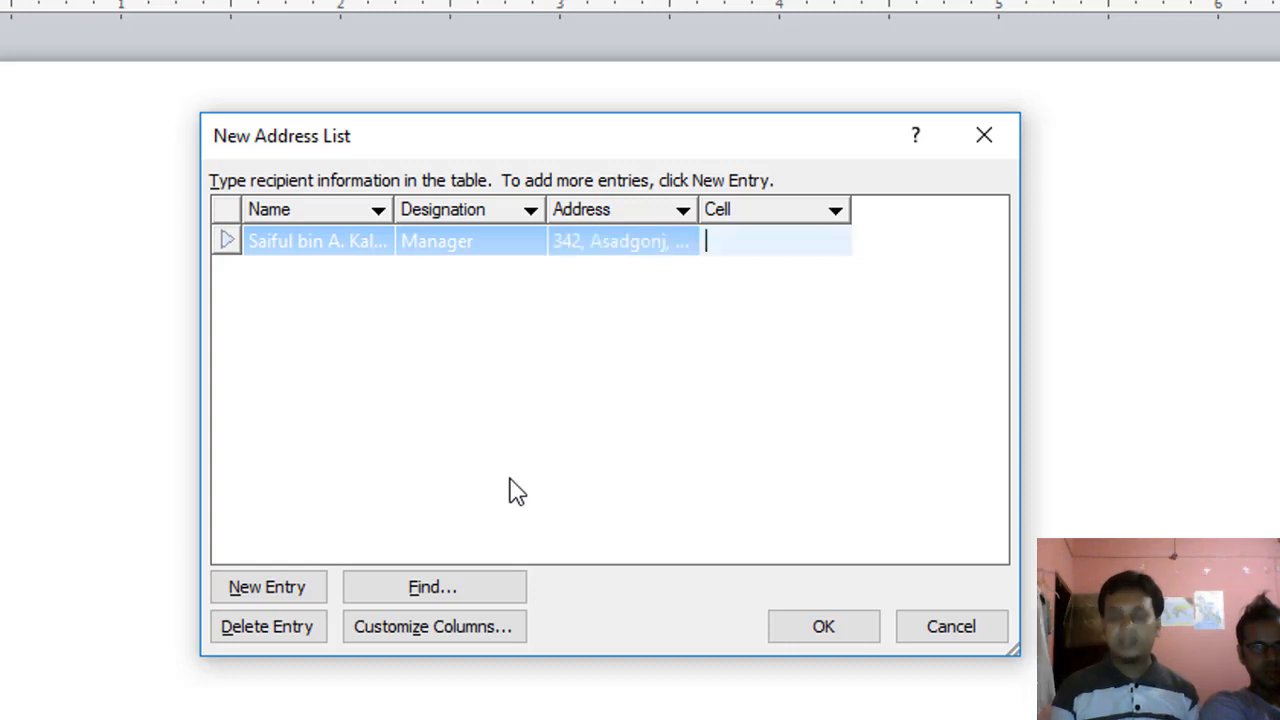
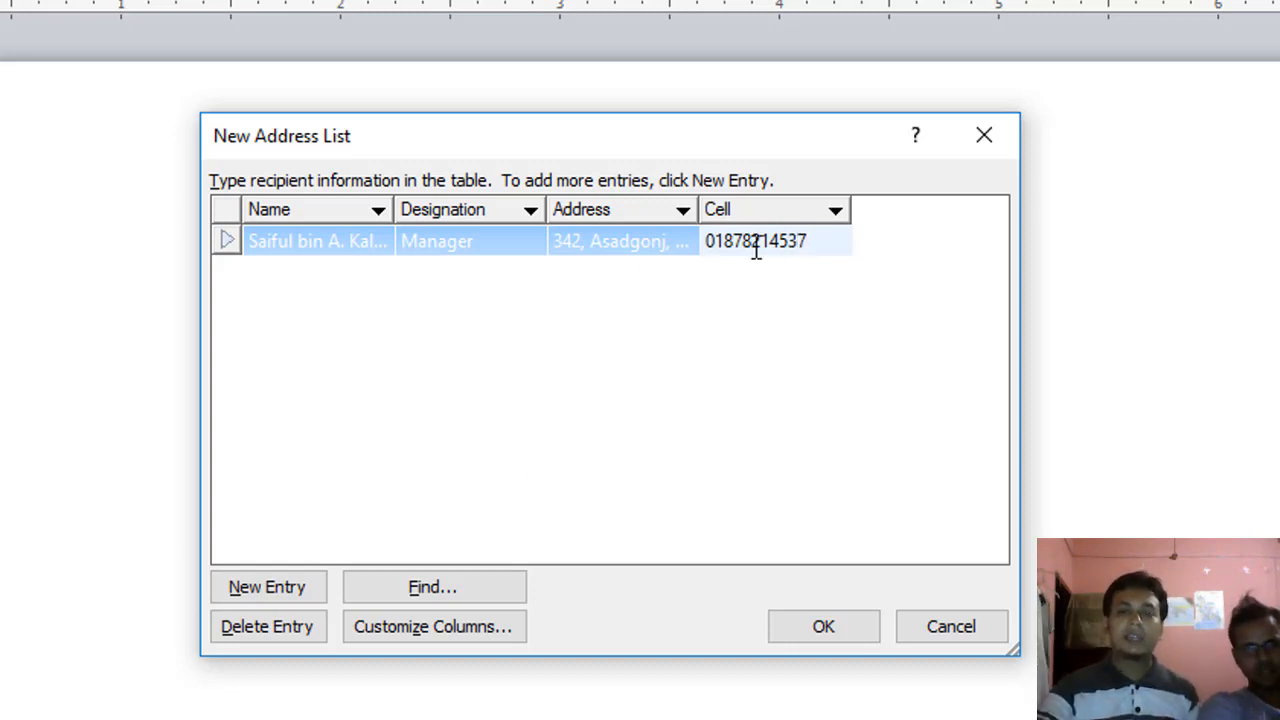
{"action": "left_click", "coordinate": [295, 600]}
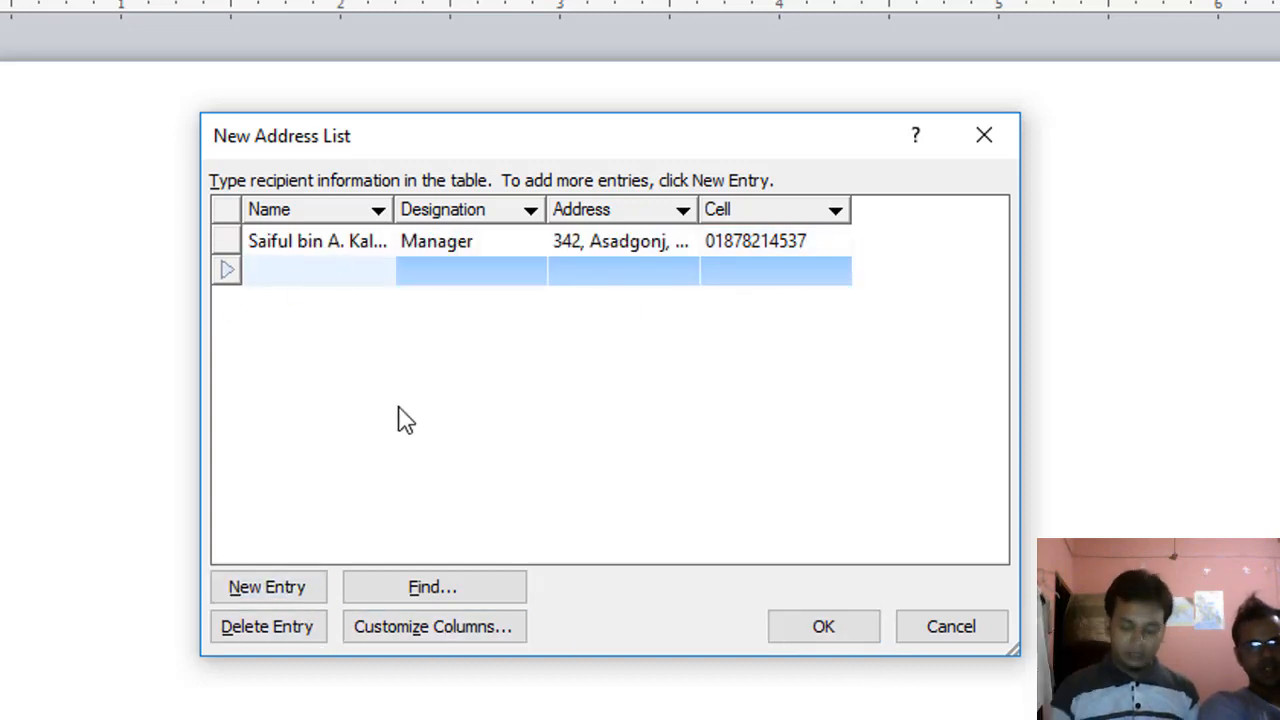
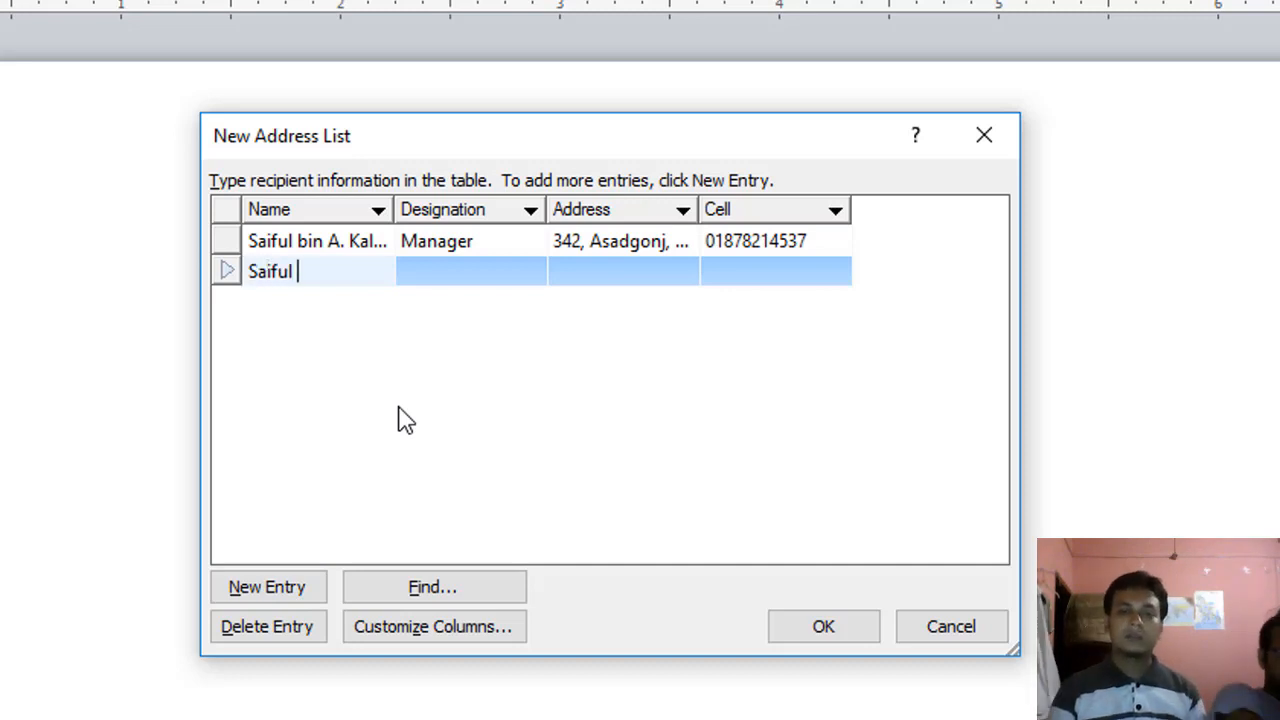
Step: Fill the second recipient's name, designation Officer, address and cell number
{"action": "key", "text": "Tab"}
{"action": "type", "text": "Officer"}
{"action": "key", "text": "Tab"}
{"action": "type", "text": "SBakalia"}
{"action": "key", "text": "Tab"}
{"action": "type", "text": "018000000"}
Step: Add a third recipient with designation Executive, address and cell number, then finish the list
{"action": "left_click", "coordinate": [262, 596]}
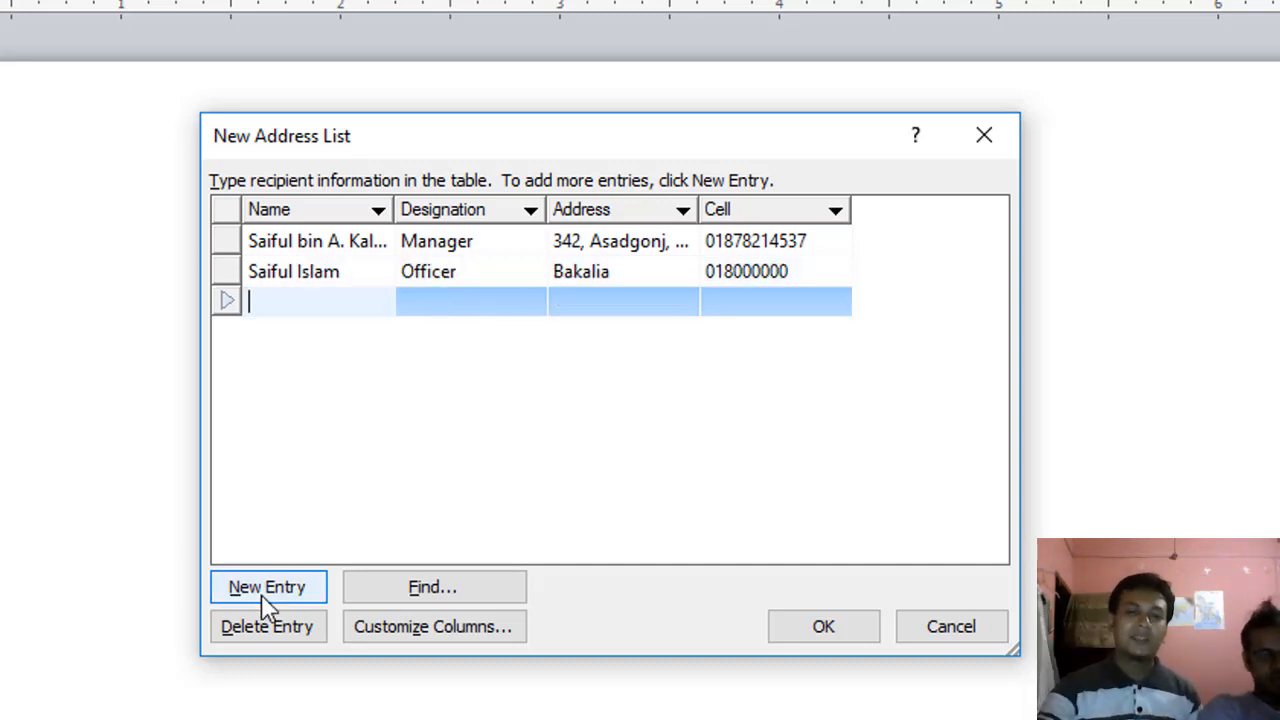
{"action": "key", "text": "Tab"}
{"action": "type", "text": "Chalkbazar"}
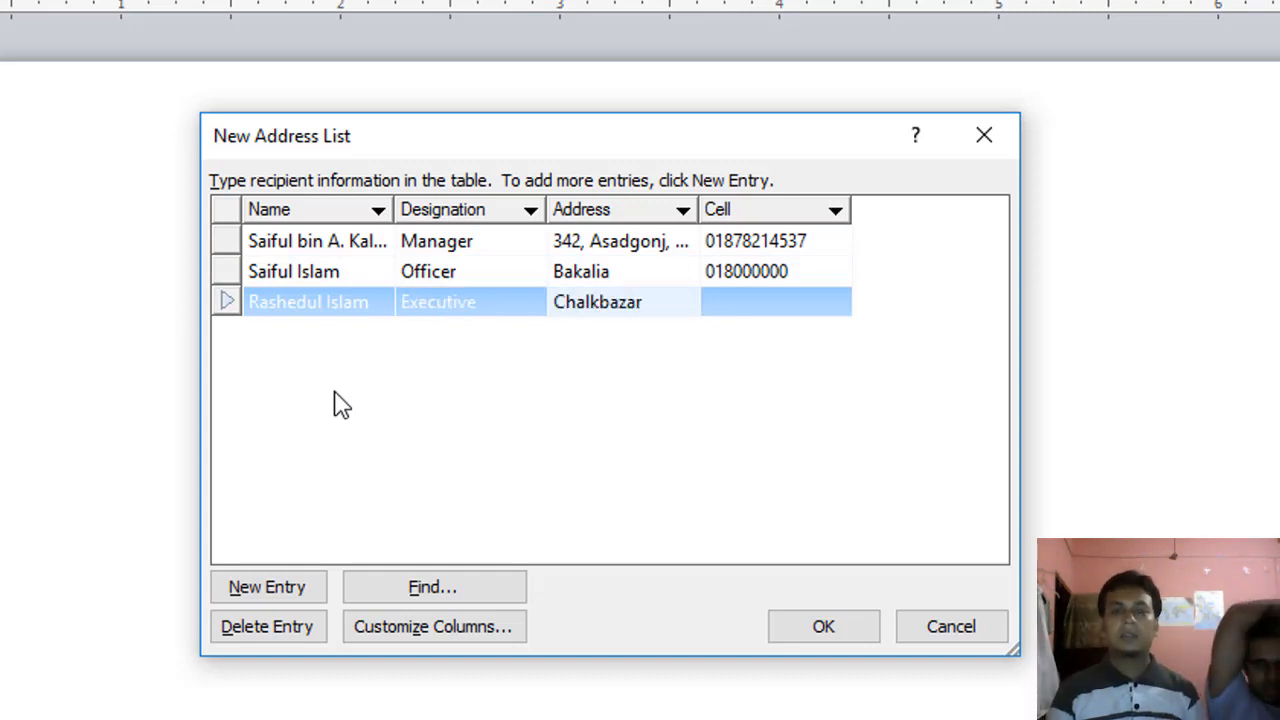
{"action": "key", "text": "Tab"}
{"action": "type", "text": "0148000000"}
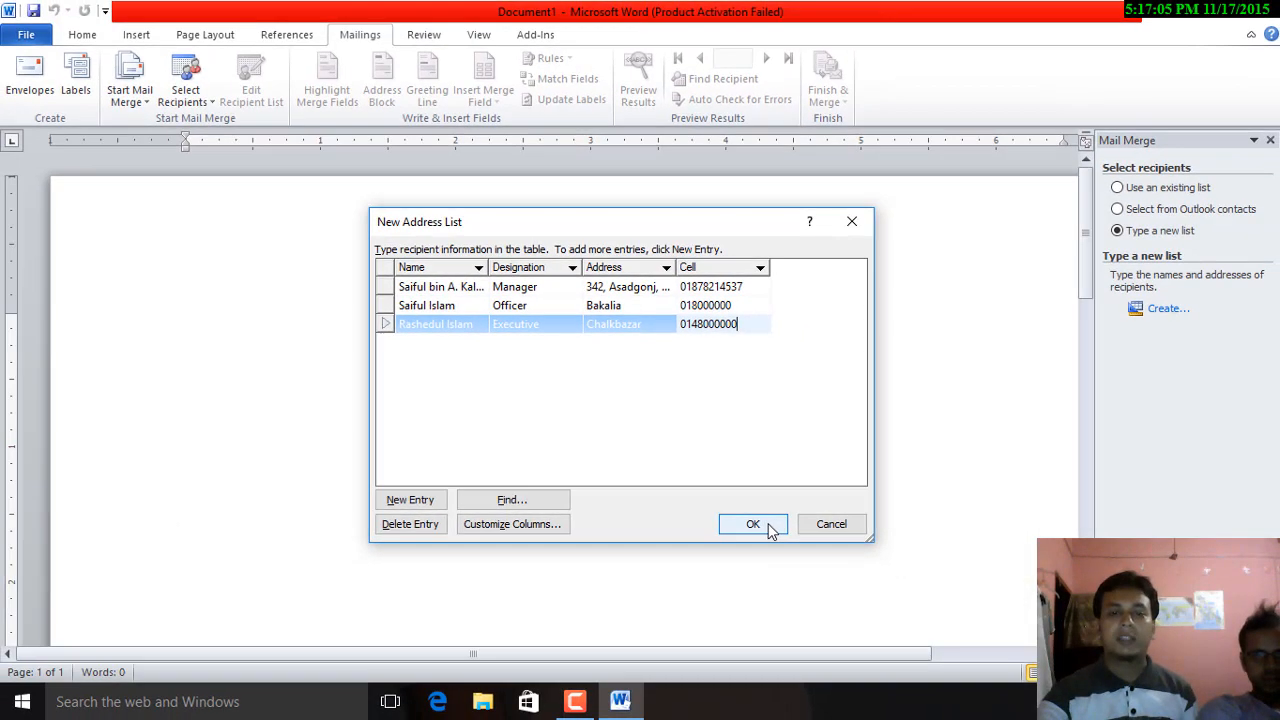
{"action": "left_click", "coordinate": [796, 563]}
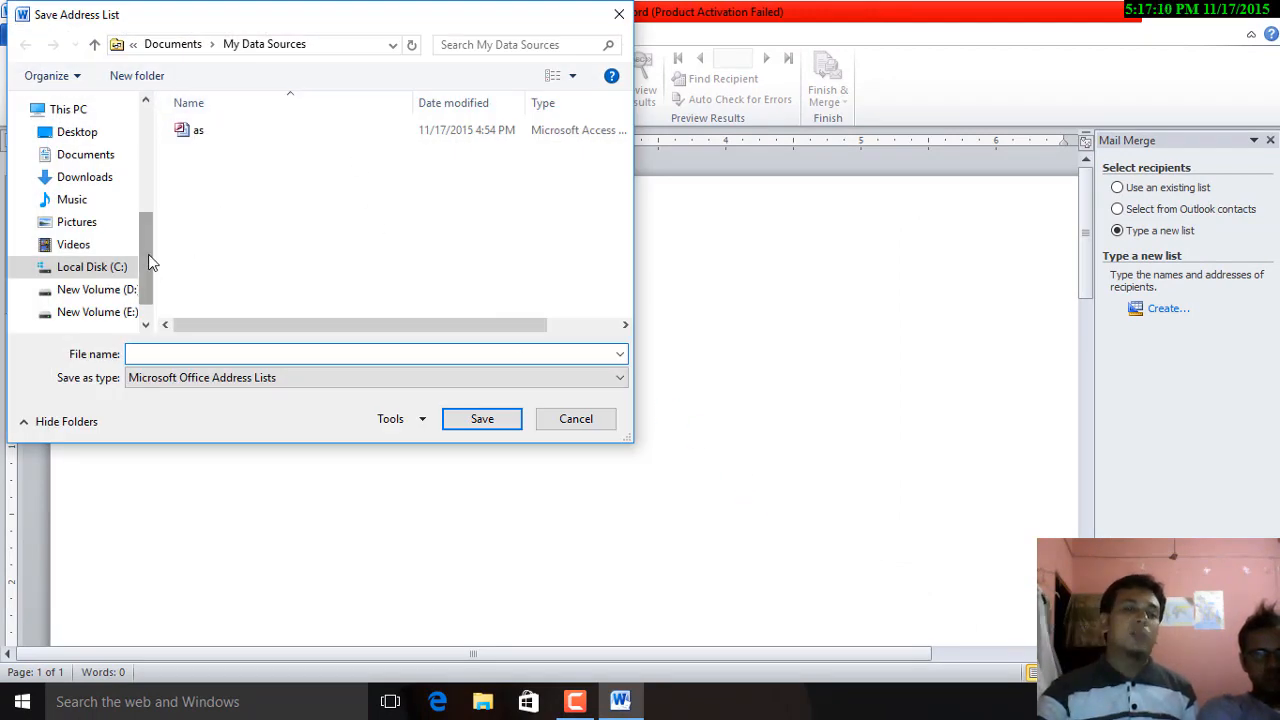
Step: Save the address list on New Volume (E:) as My Contact
{"action": "left_click_drag", "start_coordinate": [148, 262], "coordinate": [148, 155]}
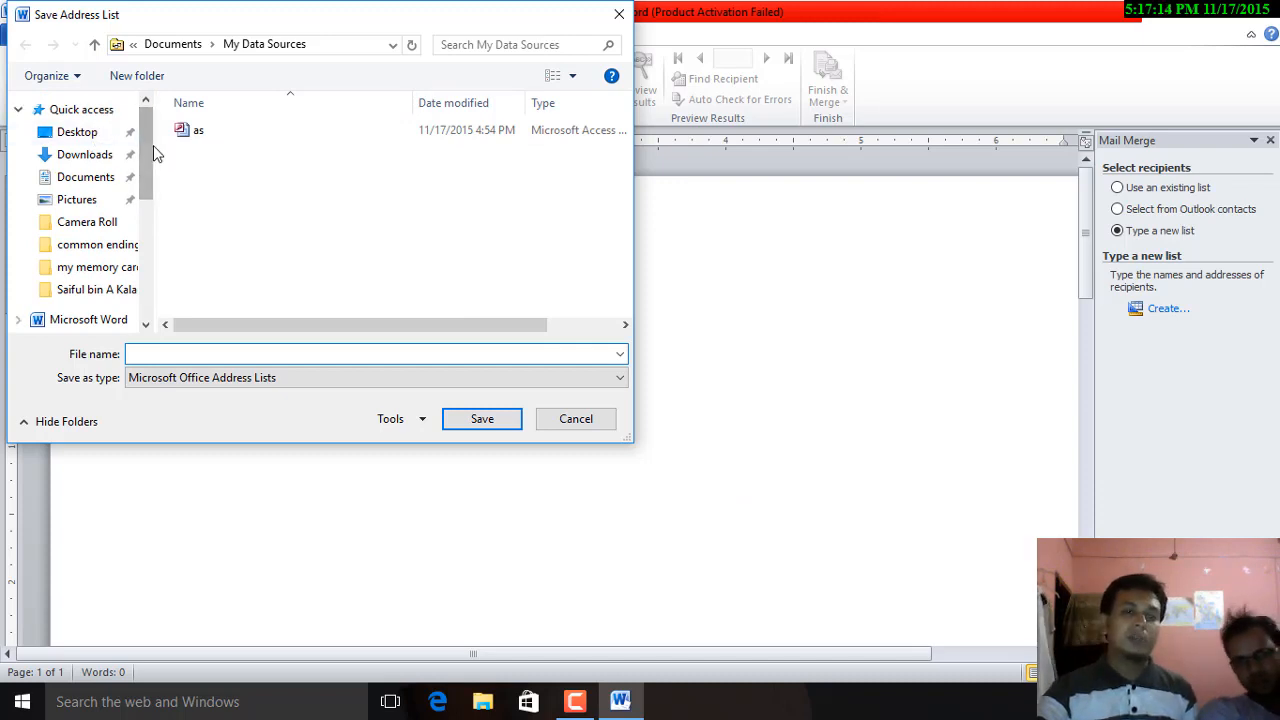
{"action": "left_click_drag", "start_coordinate": [148, 147], "coordinate": [143, 261]}
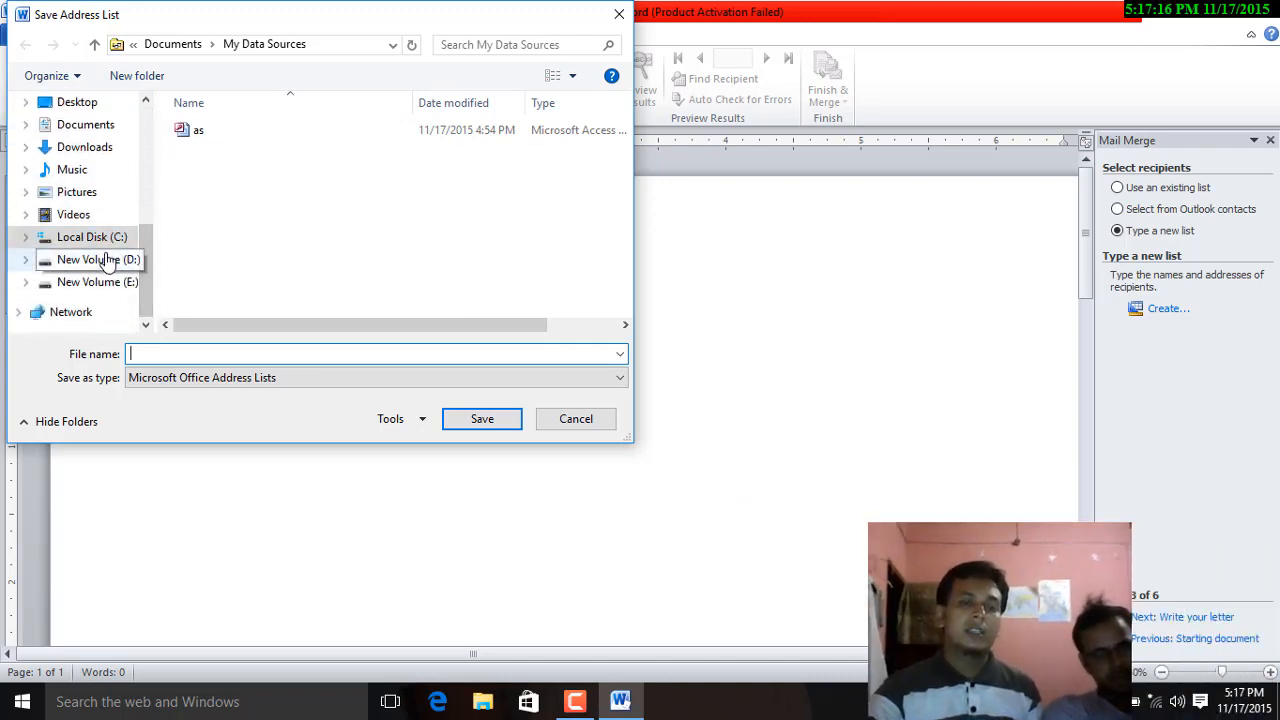
{"action": "left_click", "coordinate": [105, 284]}
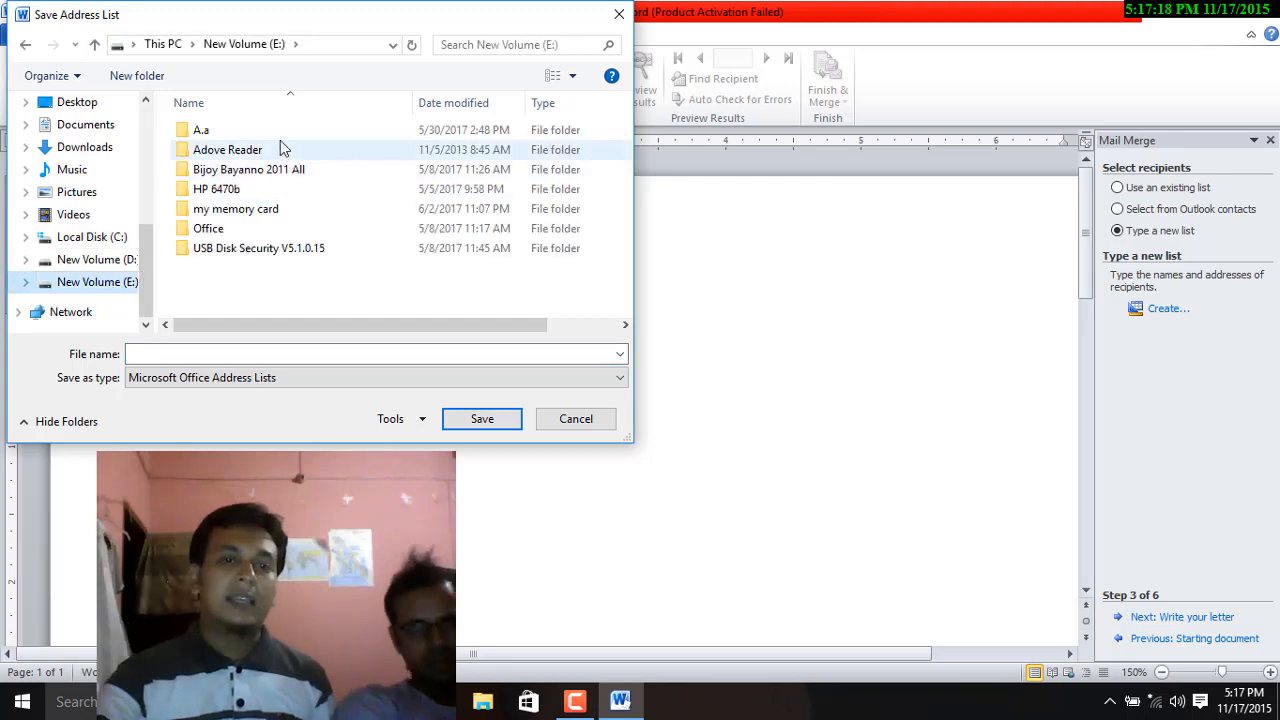
{"action": "left_click", "coordinate": [222, 356]}
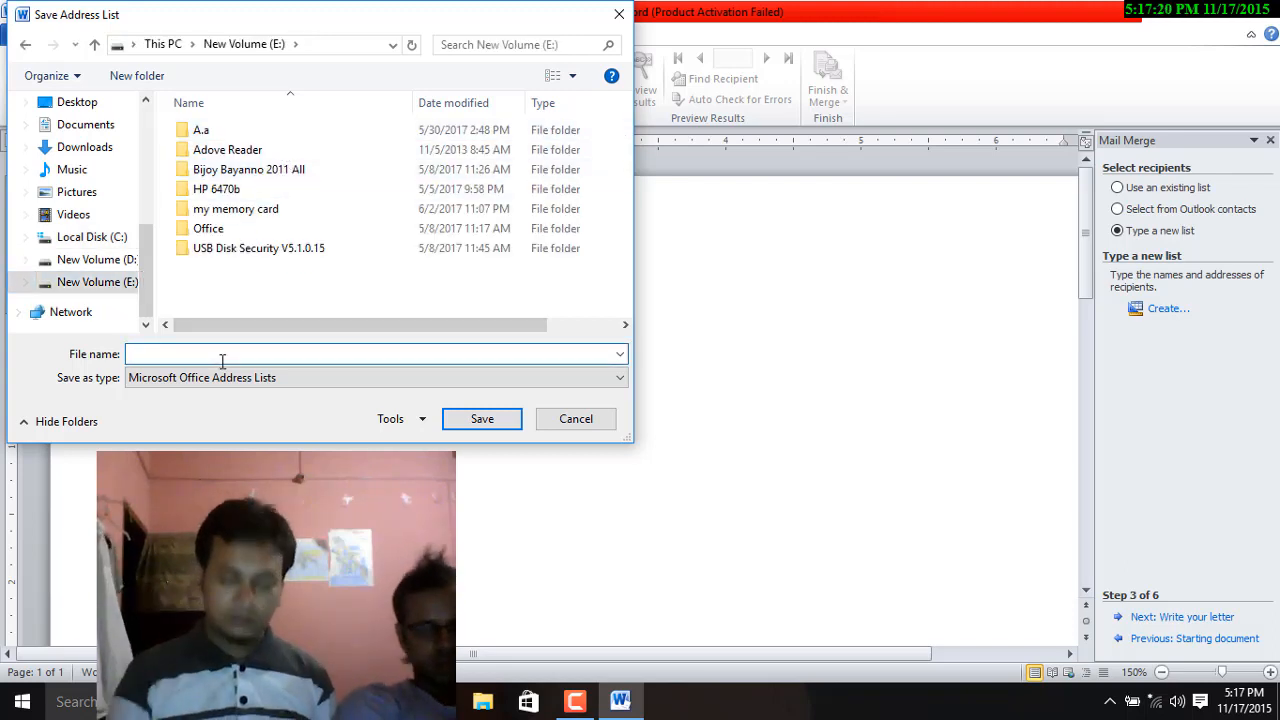
{"action": "type", "text": "My Con"}
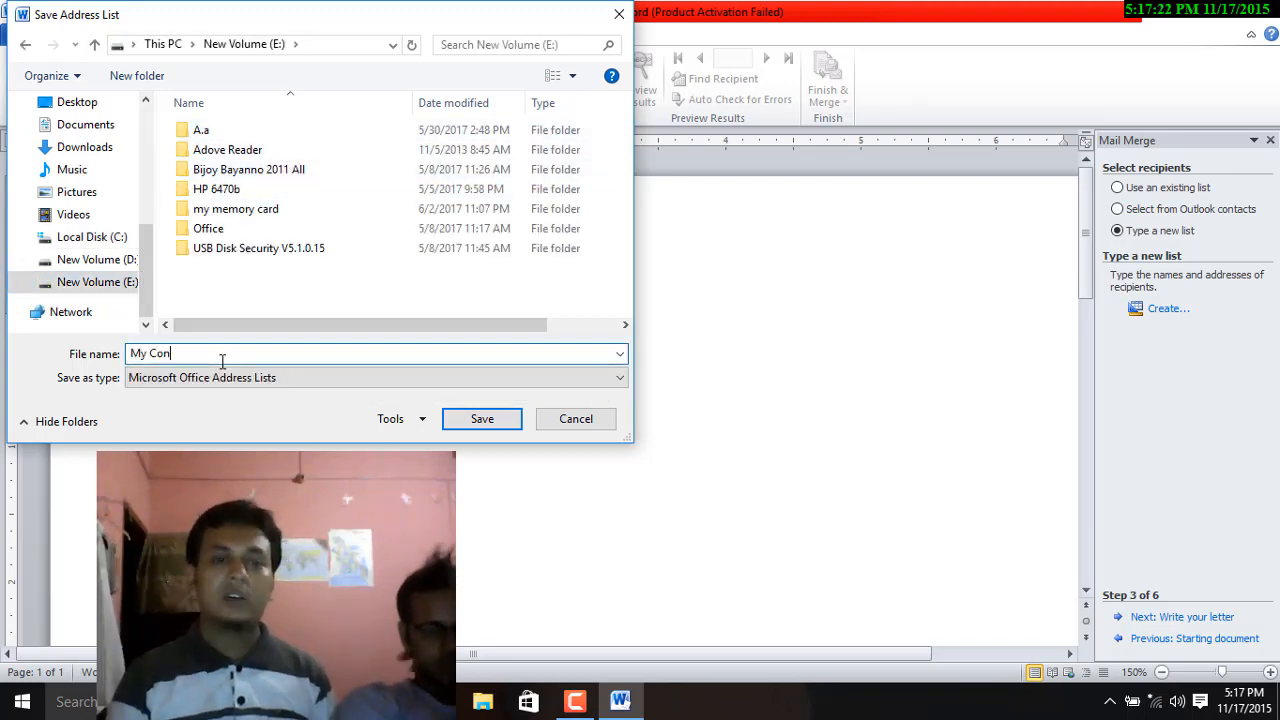
{"action": "type", "text": "tact"}
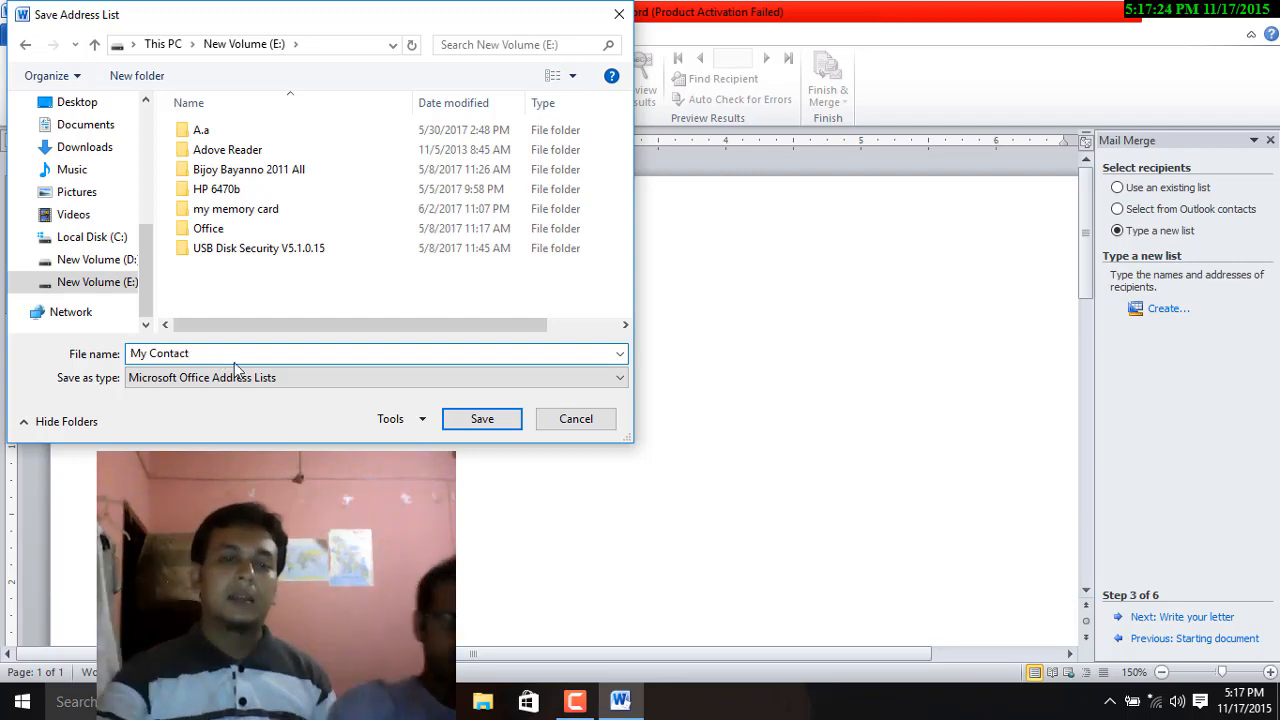
{"action": "left_click", "coordinate": [478, 420]}
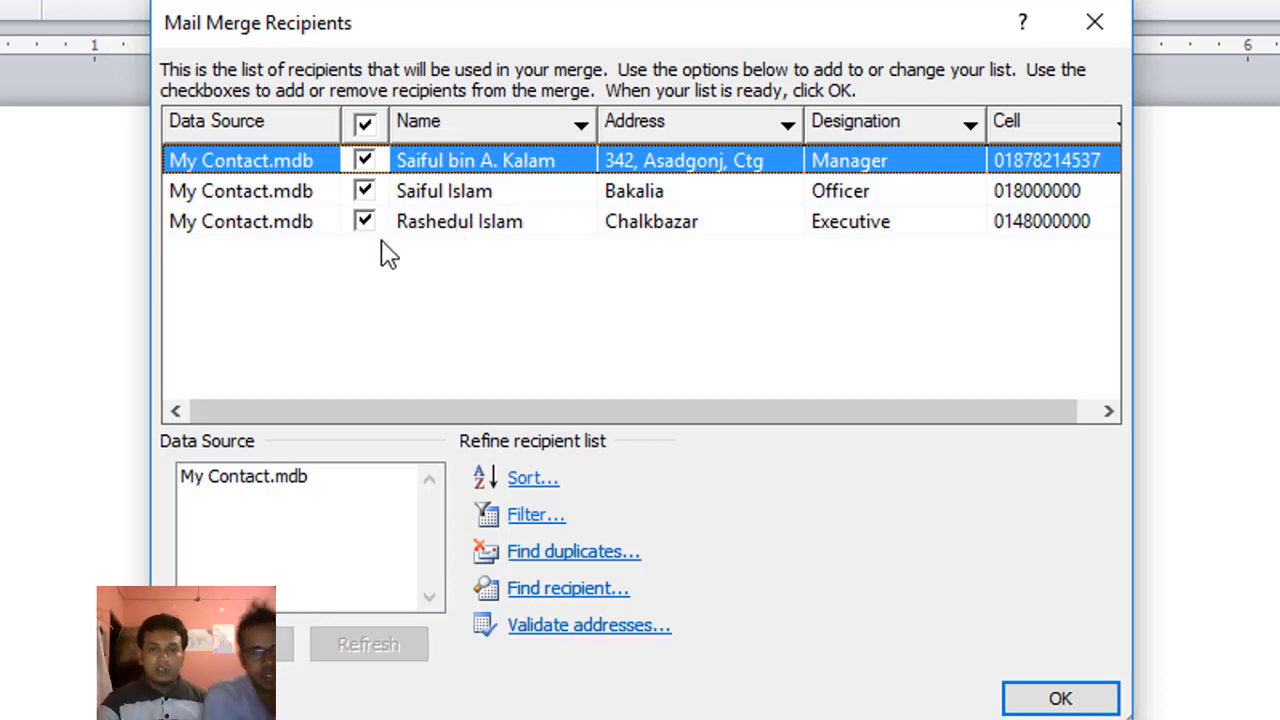
Step: Test the recipient checkboxes, leave all three contacts included, and accept the list
{"action": "left_click", "coordinate": [363, 221]}
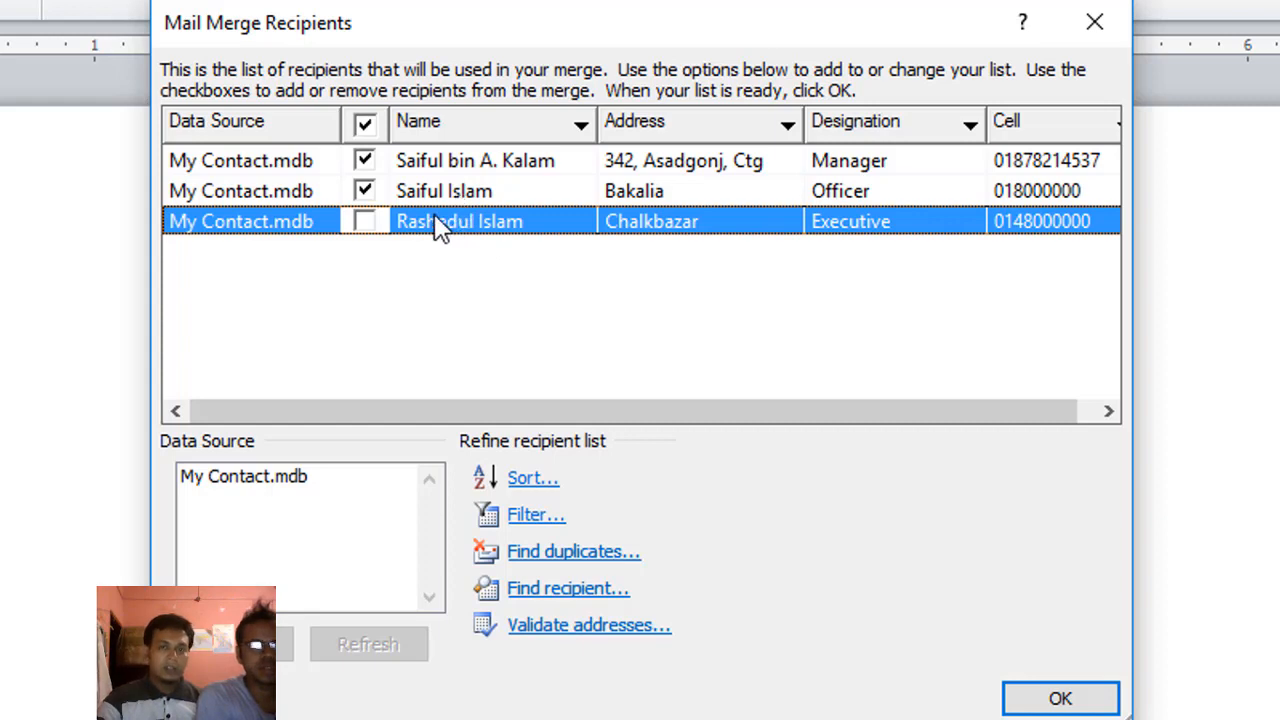
{"action": "left_click", "coordinate": [366, 223]}
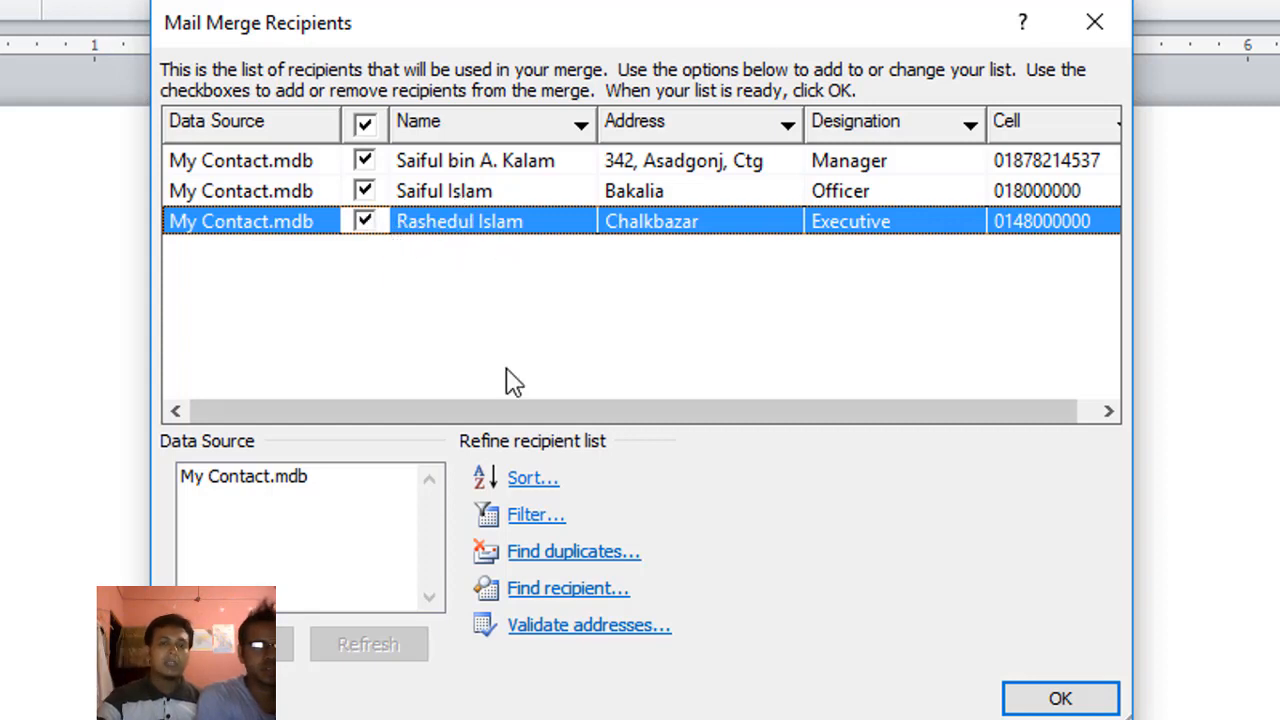
{"action": "left_click", "coordinate": [368, 223]}
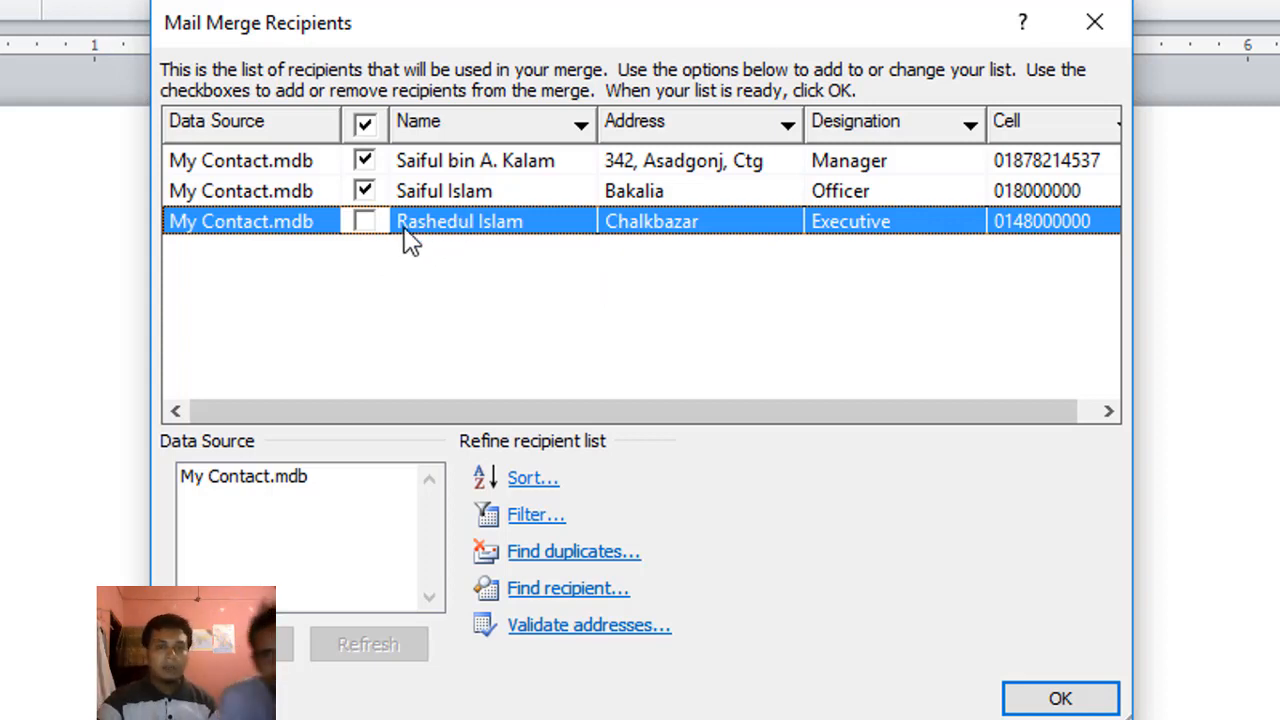
{"action": "left_click", "coordinate": [365, 191]}
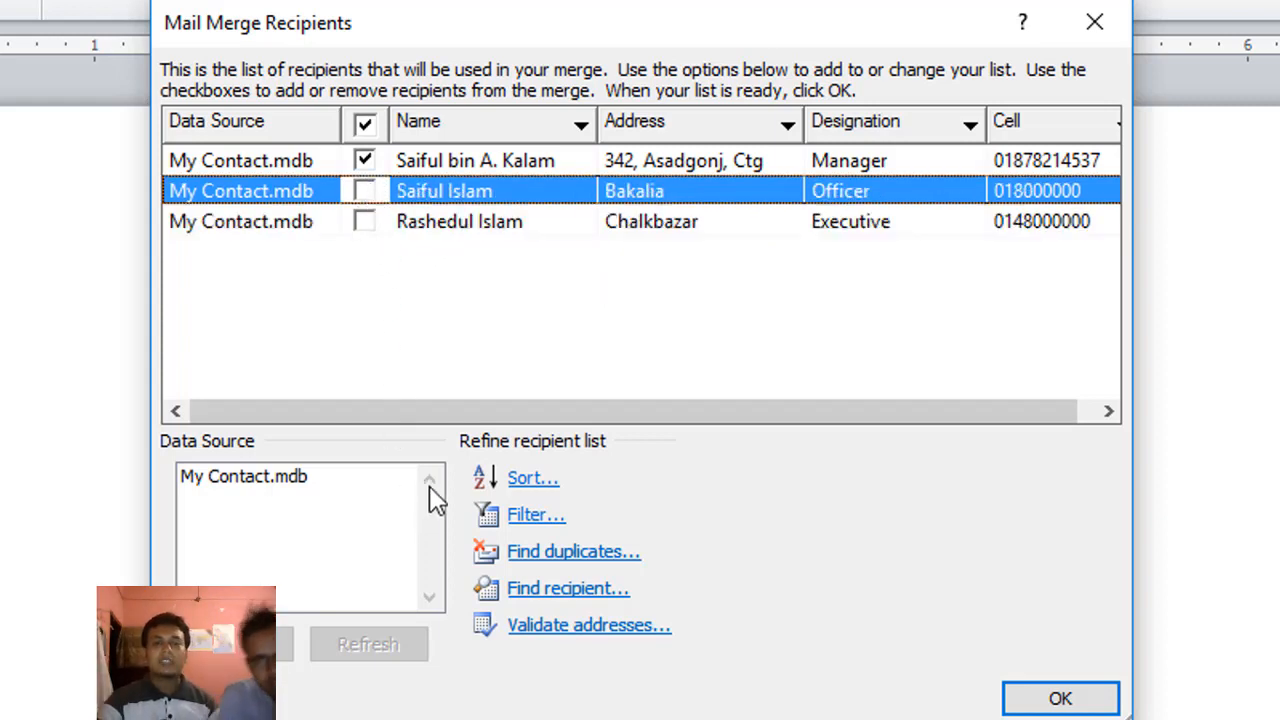
{"action": "left_click", "coordinate": [366, 222]}
{"action": "left_click", "coordinate": [365, 191]}
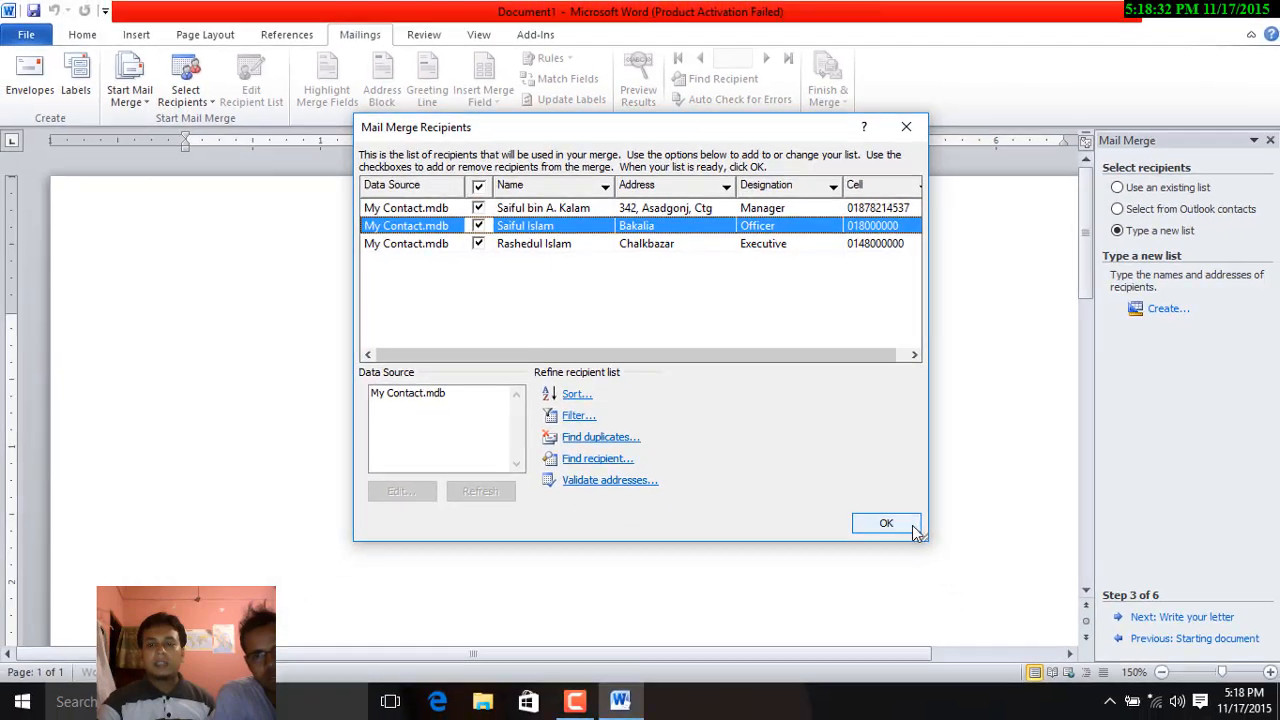
{"action": "left_click", "coordinate": [886, 523]}
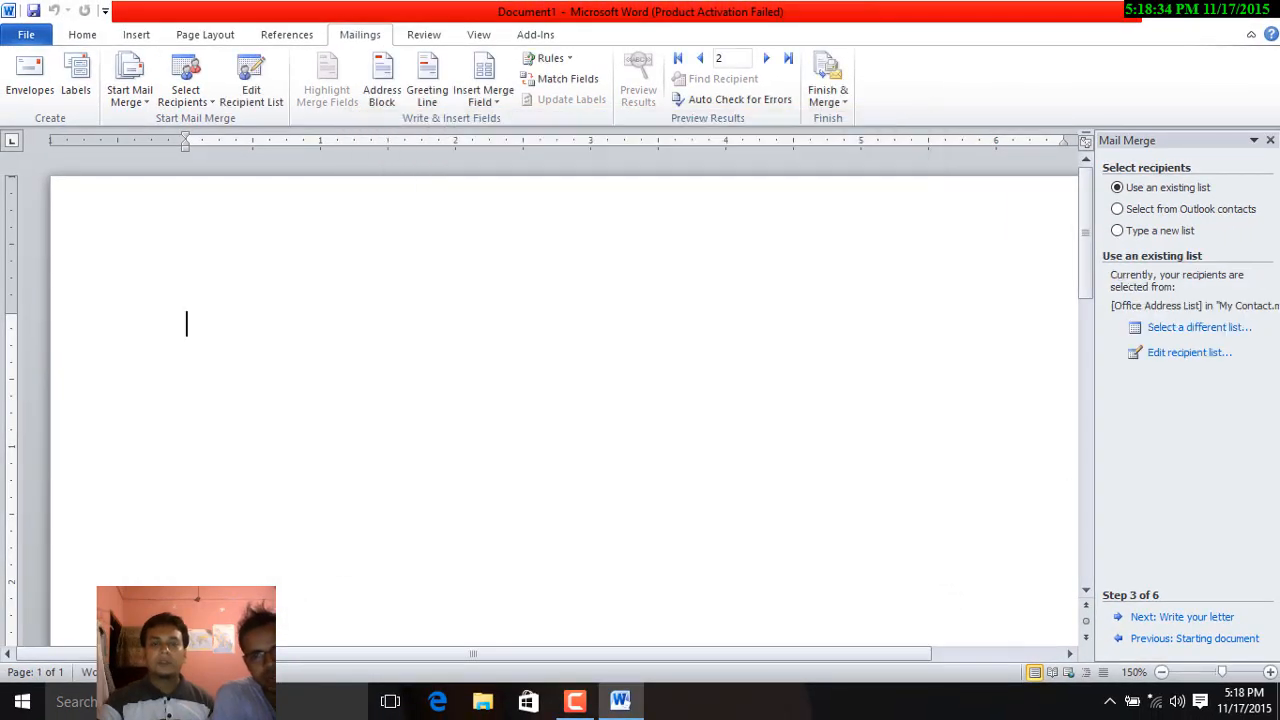
Step: Advance to Write your letter and type the greeting and the 10th April, 2017 meeting notice
{"action": "left_click", "coordinate": [1200, 620]}
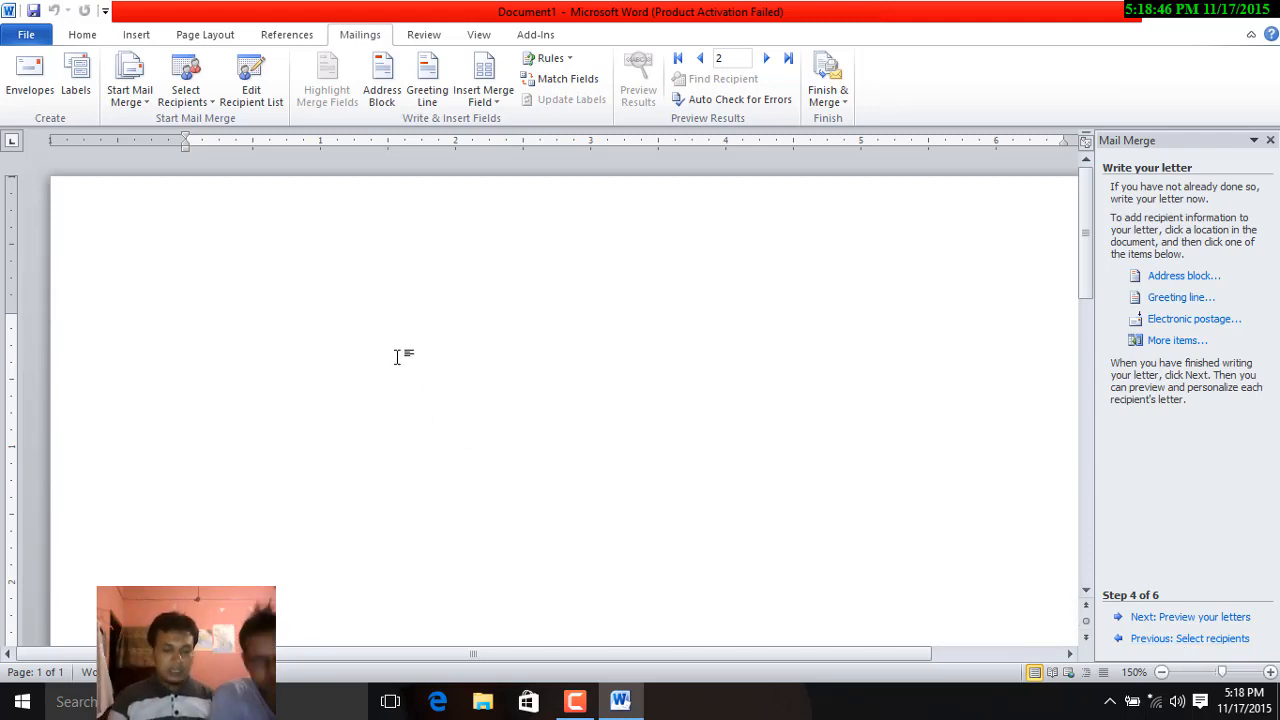
{"action": "type", "text": "Dear"}
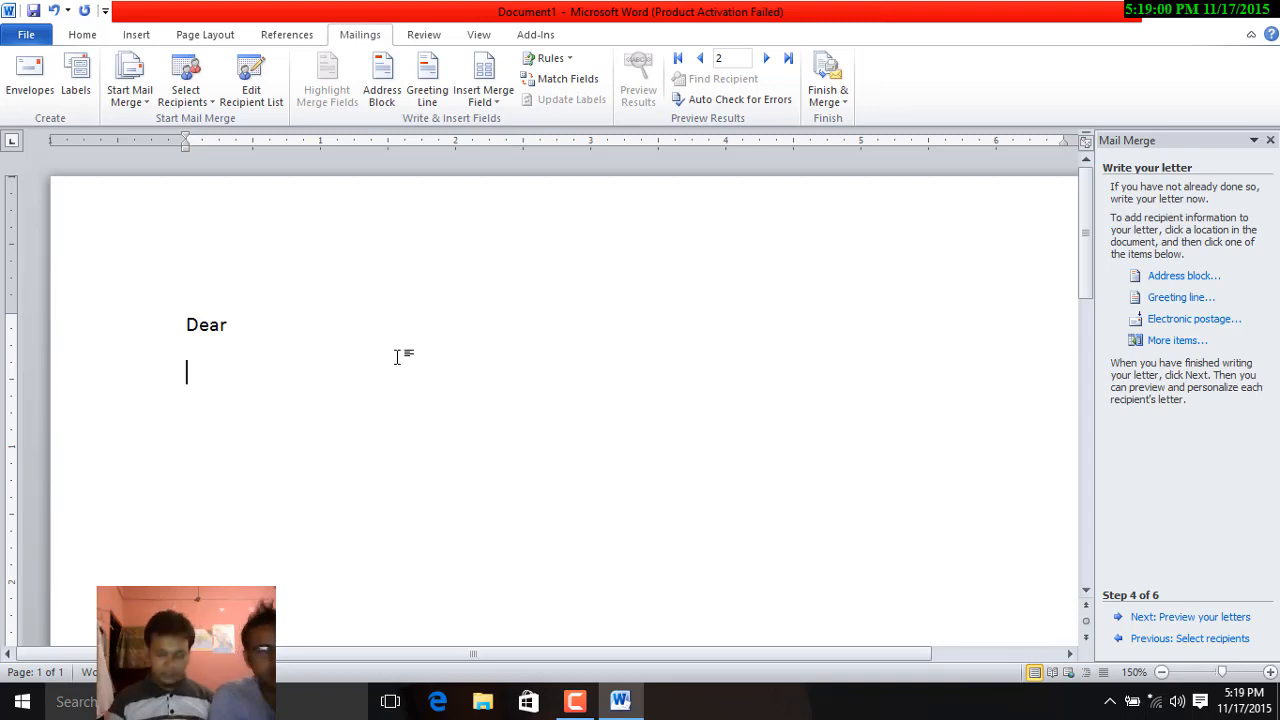
{"action": "type", "text": "Our"}
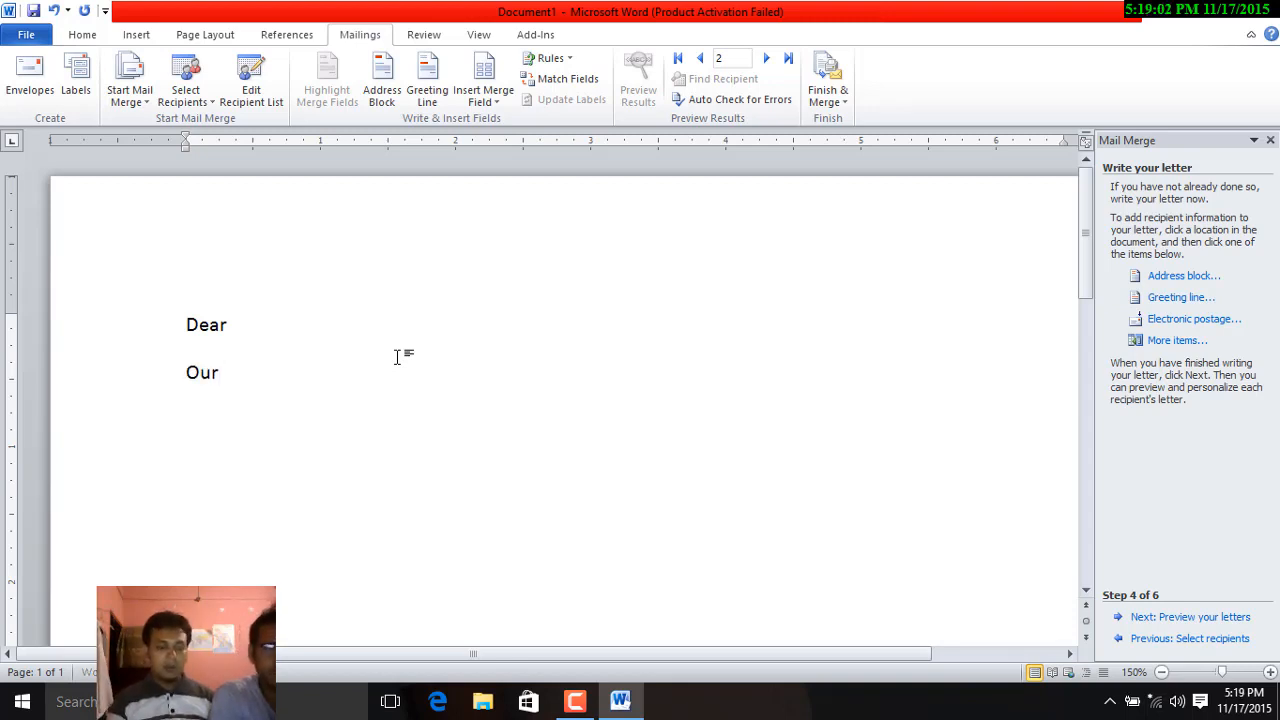
{"action": "type", "text": " Meeting will b"}
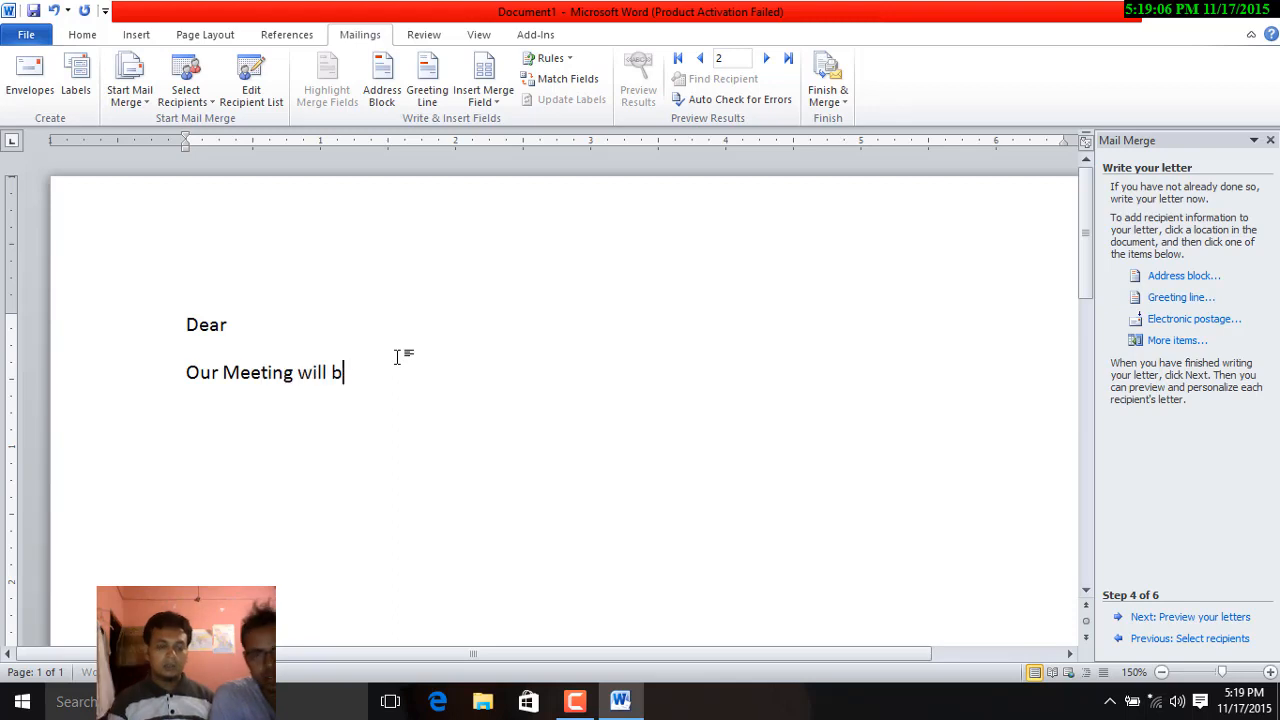
{"action": "type", "text": "e held on 10th April, 2017 at"}
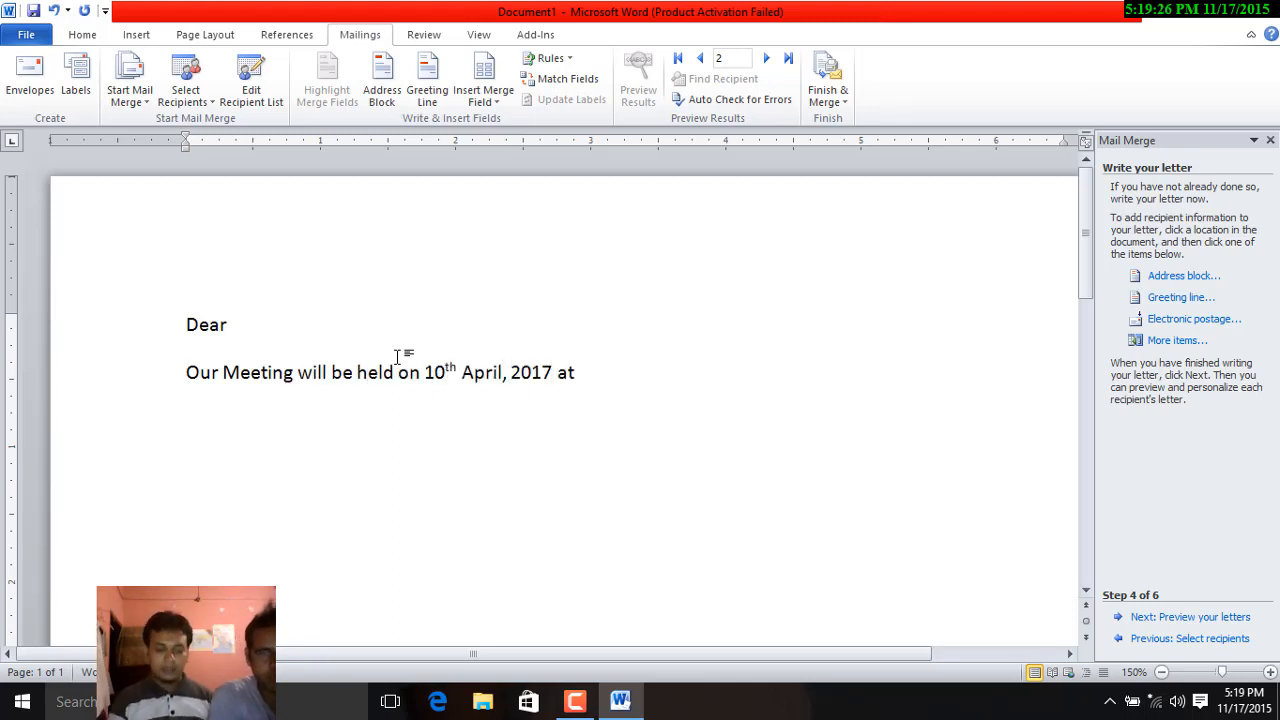
{"action": "type", "text": " 10 pm in our office room. Ple"}
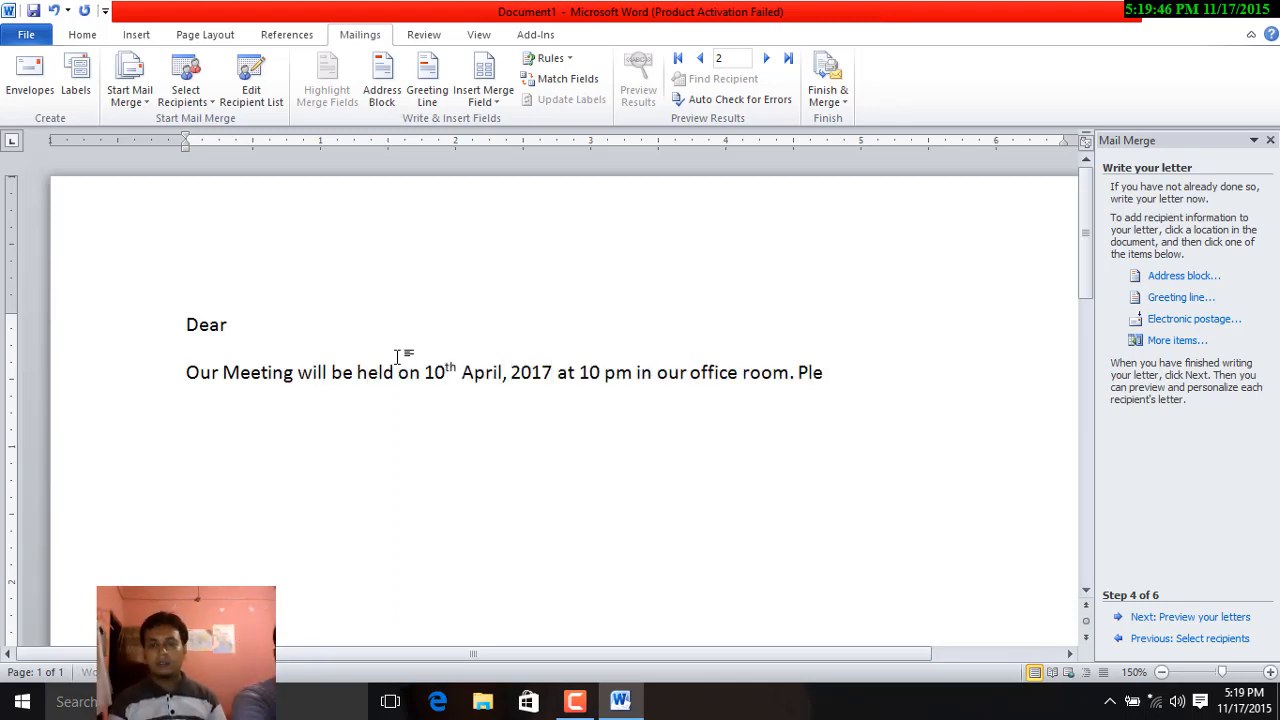
{"action": "type", "text": "ase be pr"}
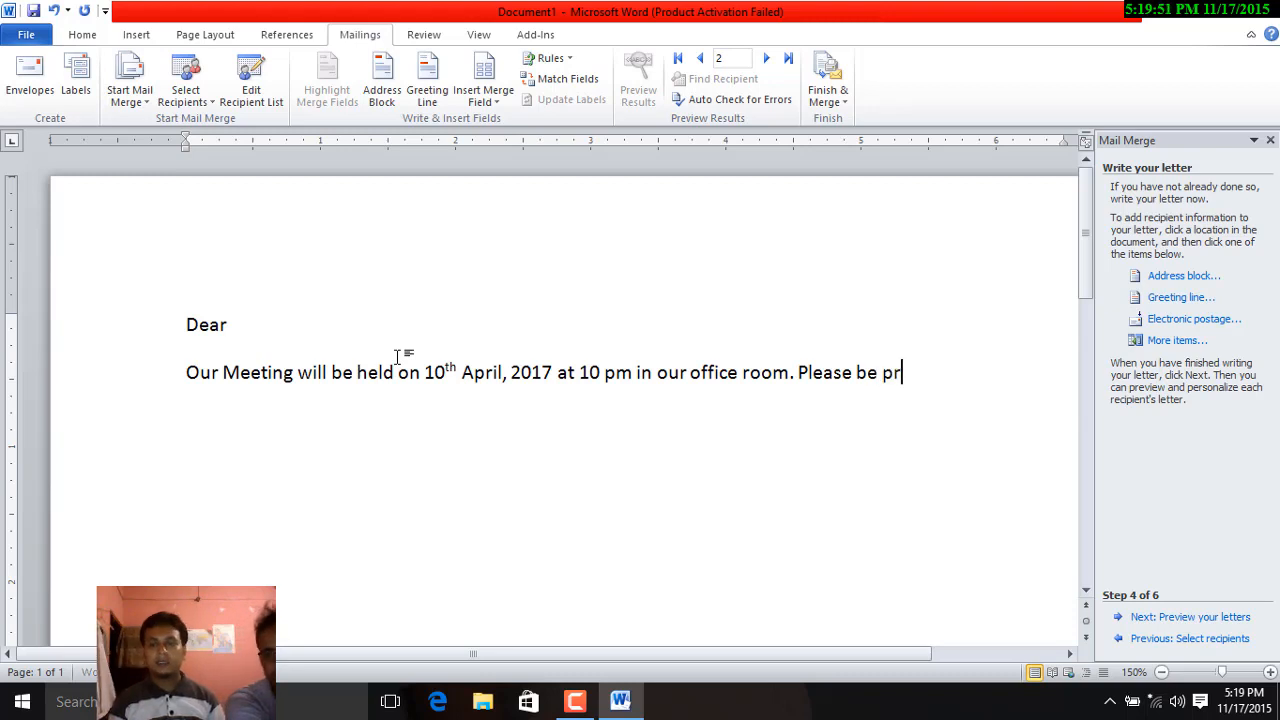
{"action": "type", "text": "esent there."}
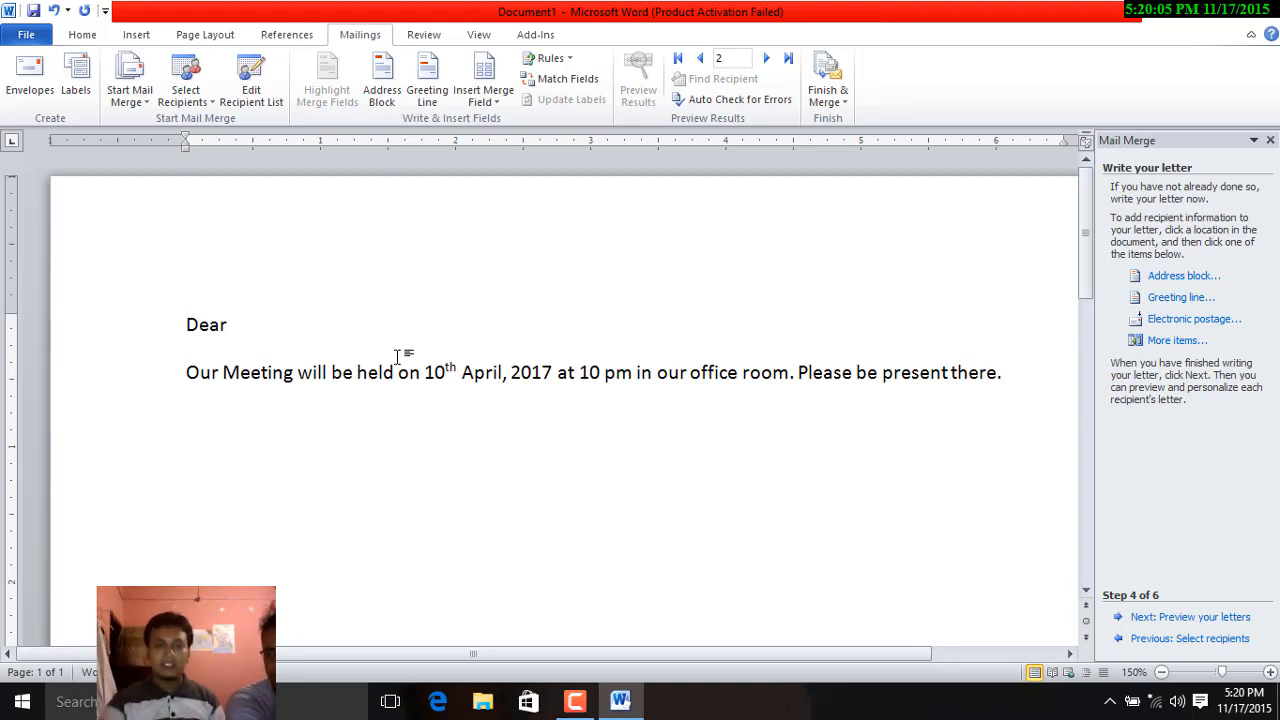
Step: Insert 'You' on its own line before the meeting sentence and complete the Address line
{"action": "left_click", "coordinate": [188, 372]}
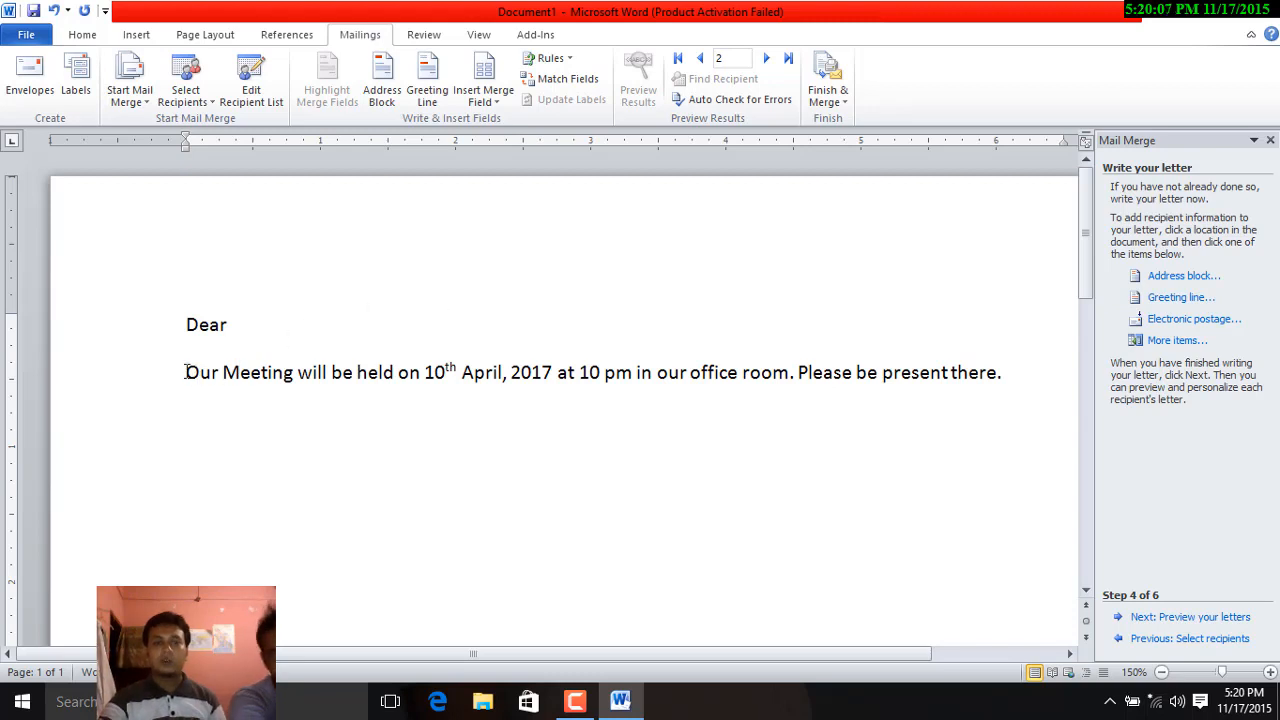
{"action": "type", "text": "YOu"}
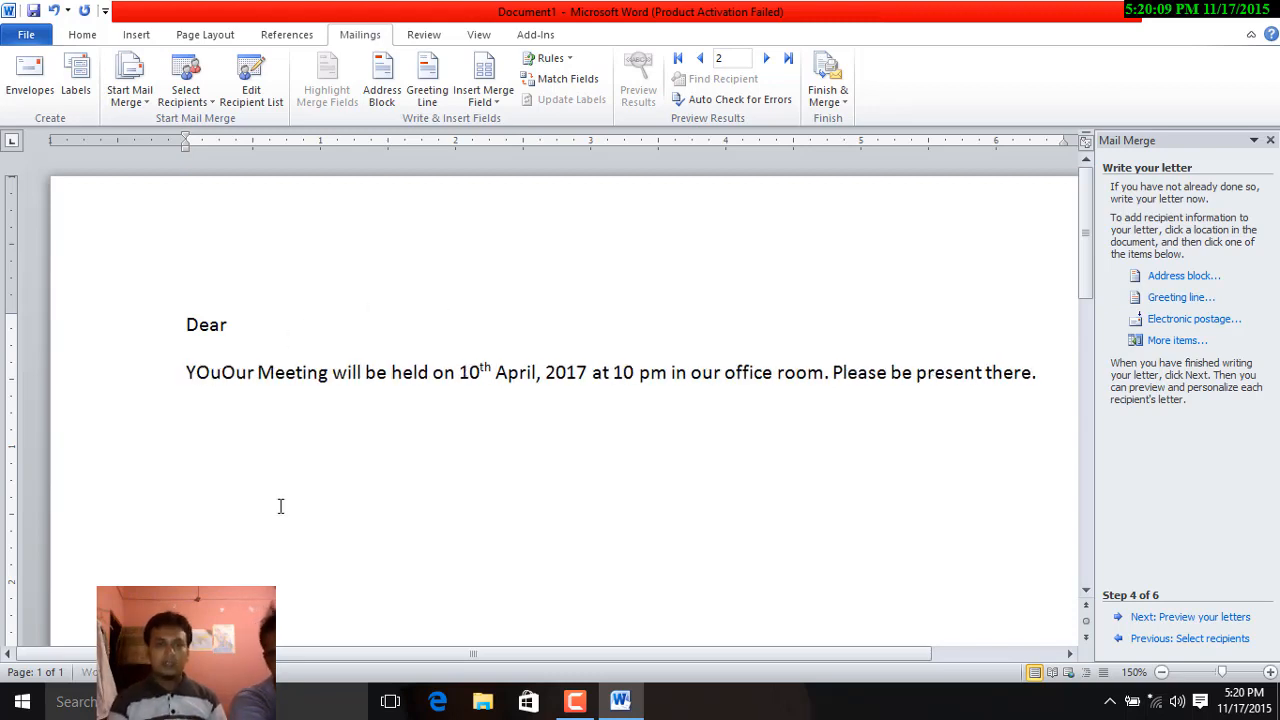
{"action": "key", "text": "BackSpace"}
{"action": "key", "text": "BackSpace"}
{"action": "key", "text": "BackSpace"}
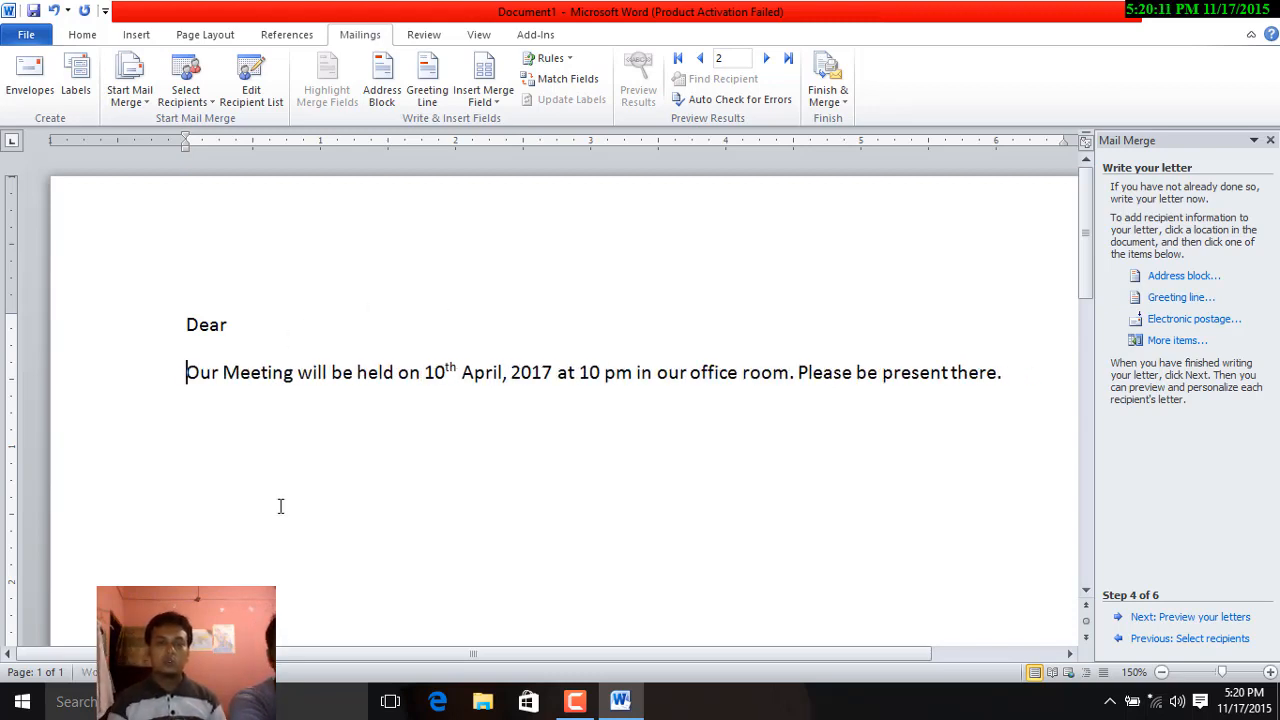
{"action": "type", "text": "You"}
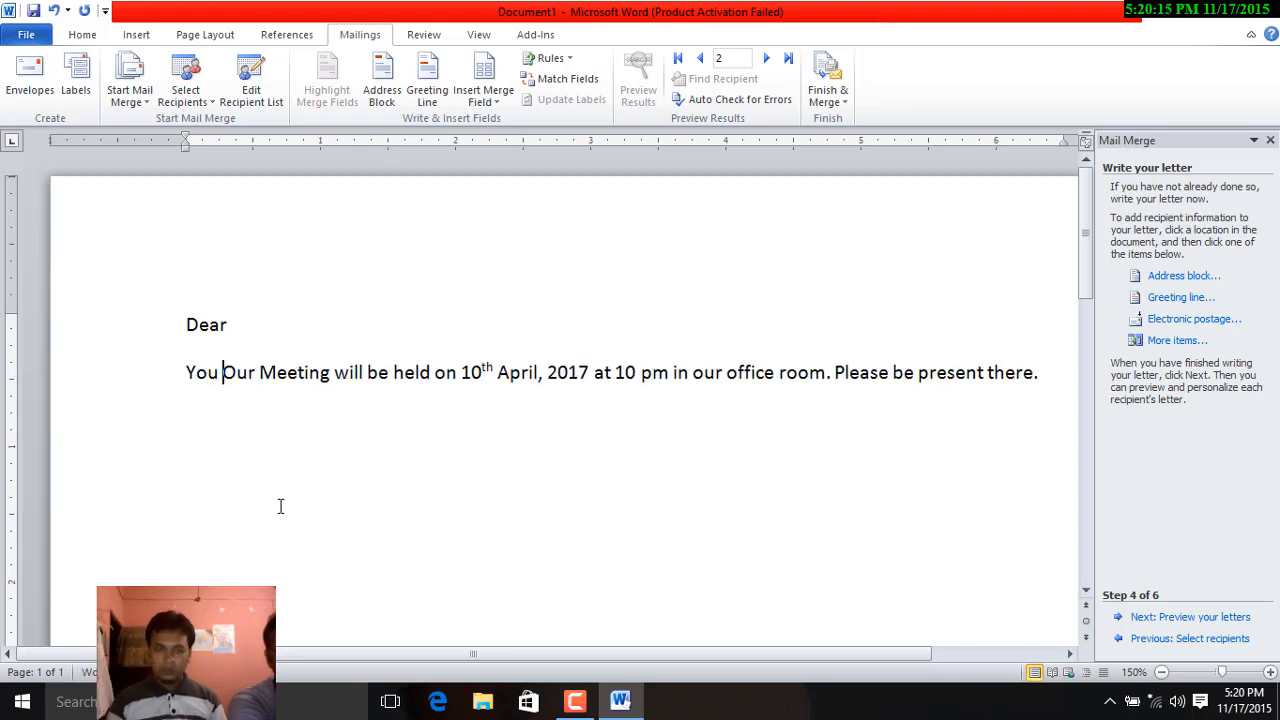
{"action": "key", "text": "Return"}
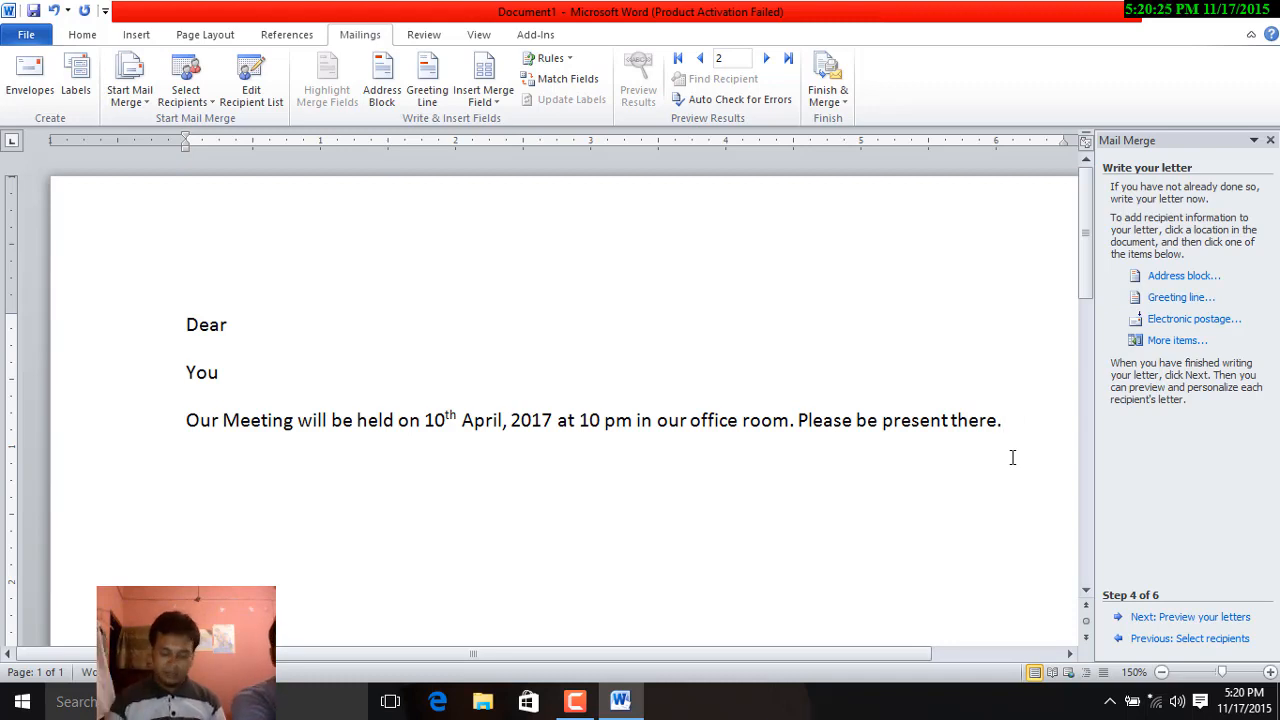
{"action": "type", "text": "ddress"}
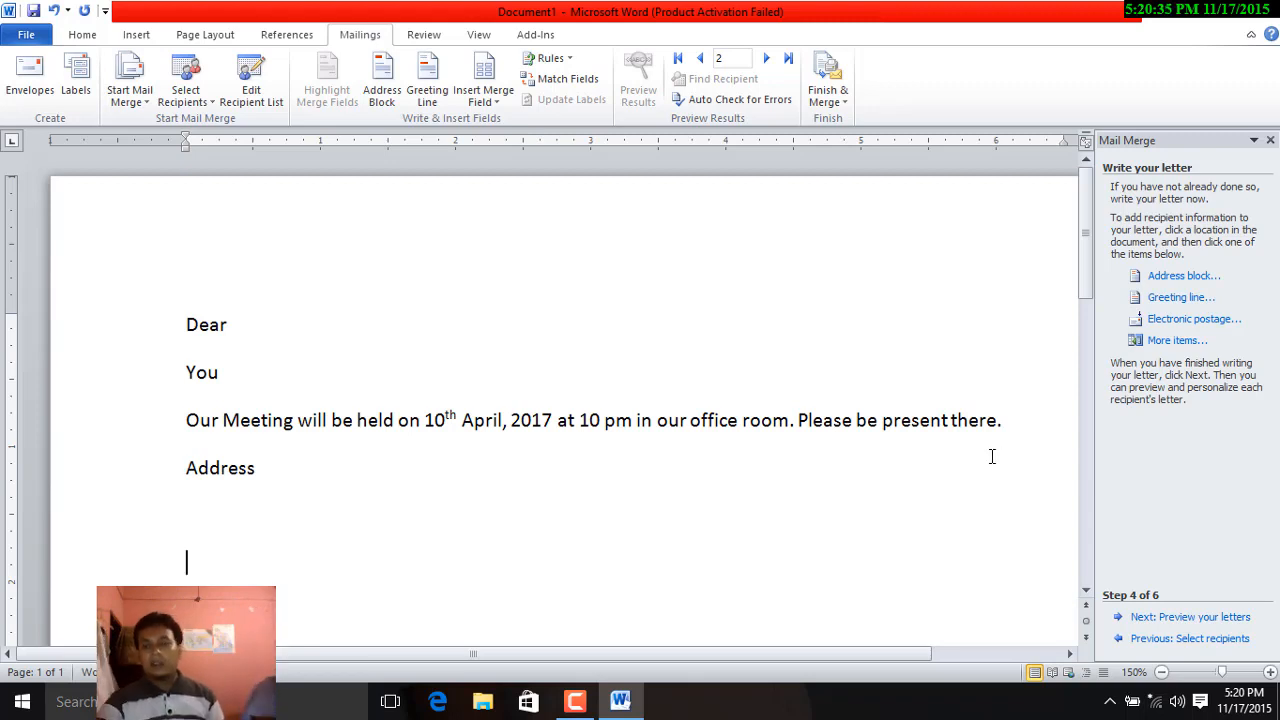
{"action": "left_click", "coordinate": [256, 324]}
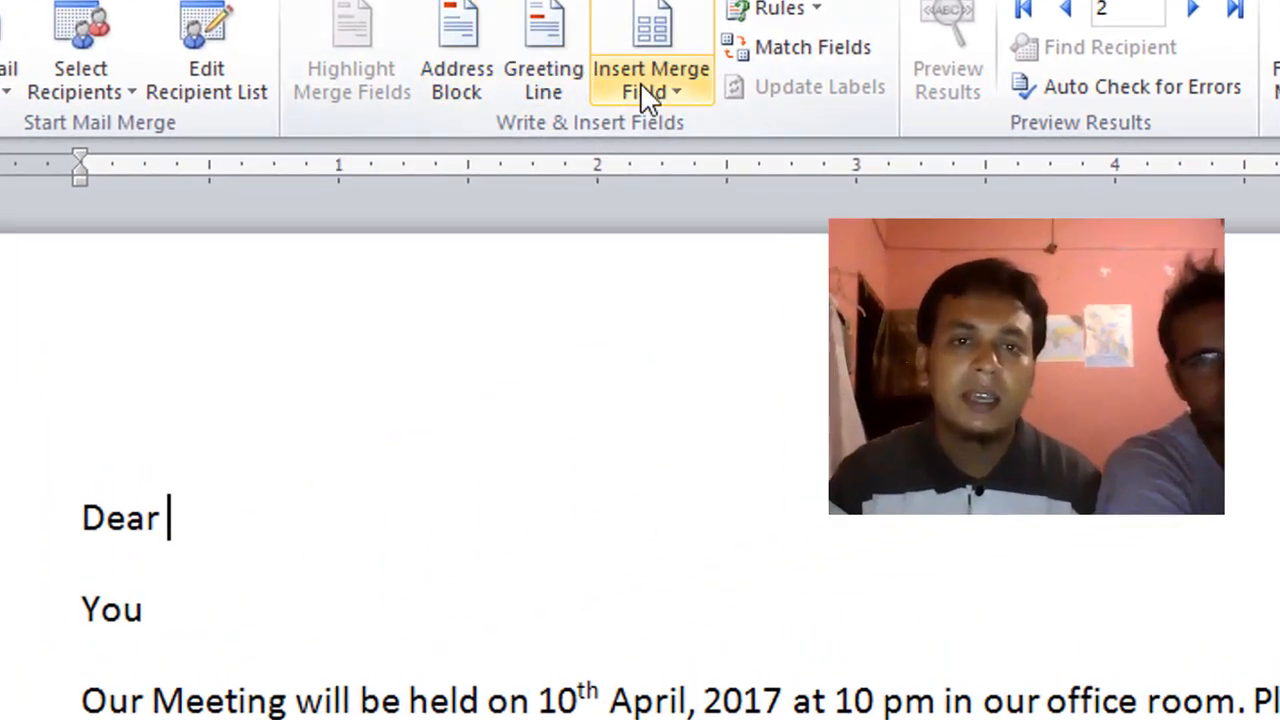
Step: Insert the «Name» merge field after "Dear" and the «Designation» field after "You"
{"action": "left_click", "coordinate": [697, 98]}
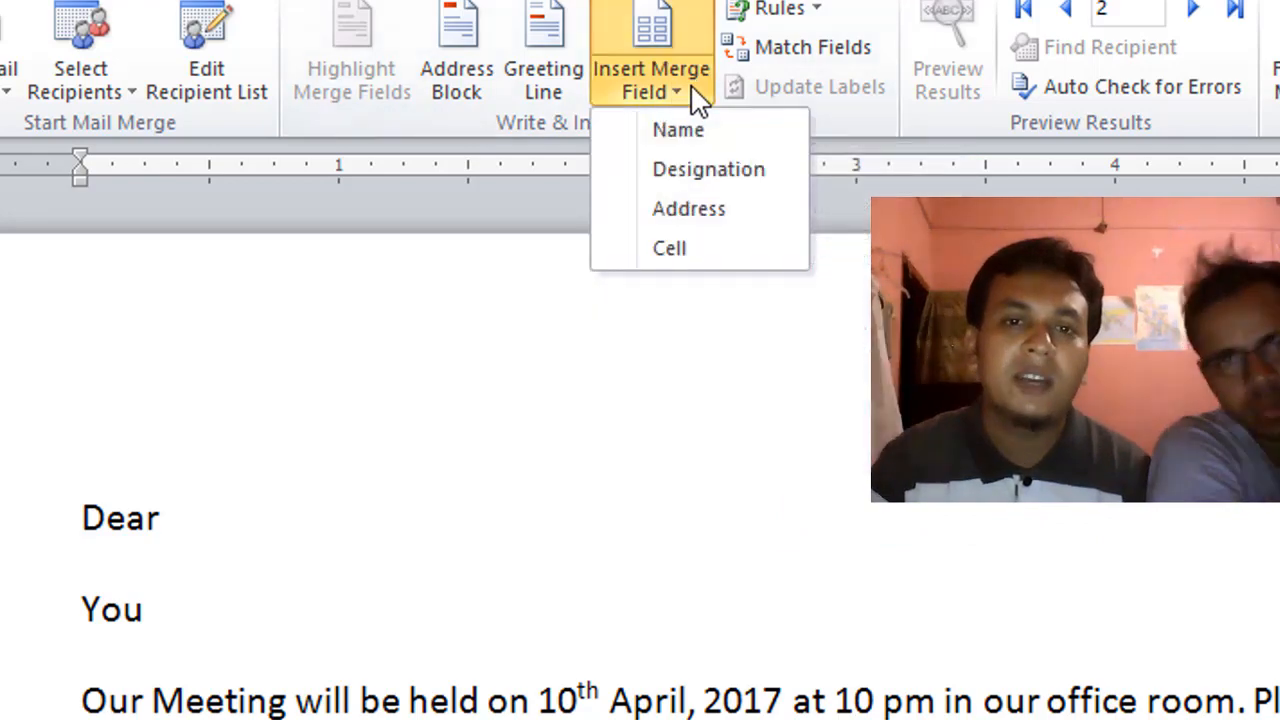
{"action": "left_click", "coordinate": [697, 132]}
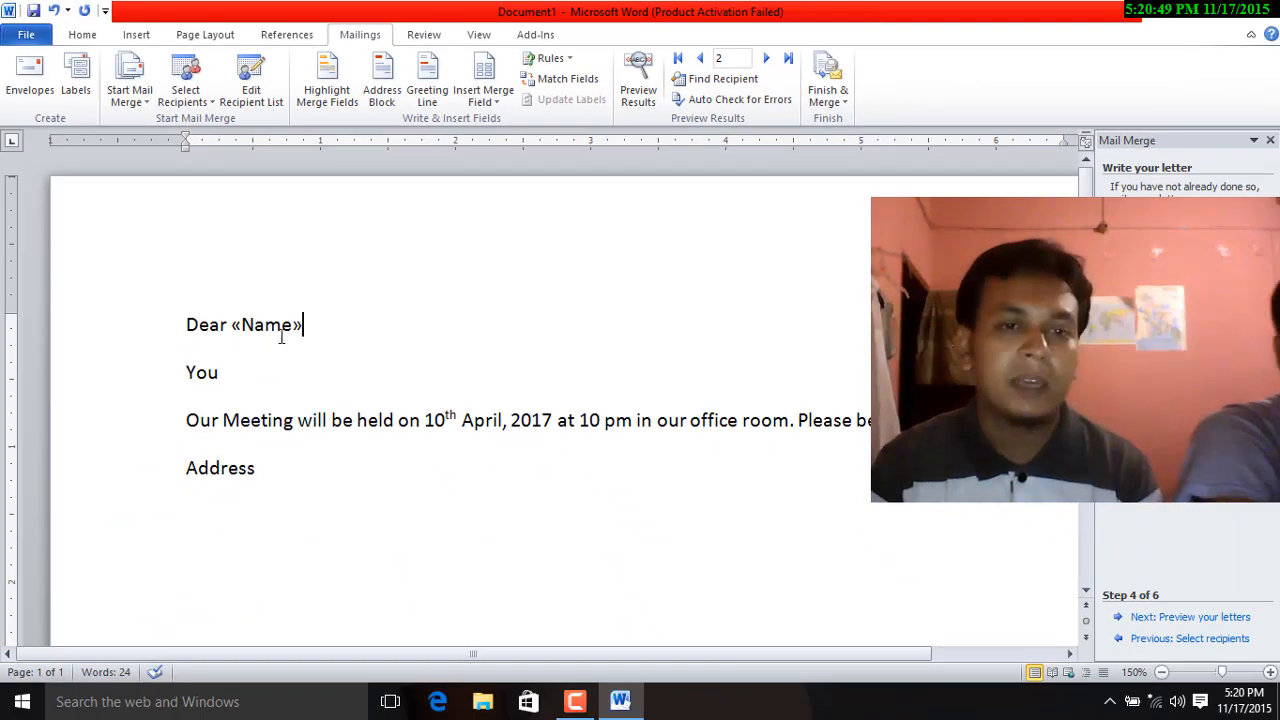
{"action": "left_click", "coordinate": [230, 375]}
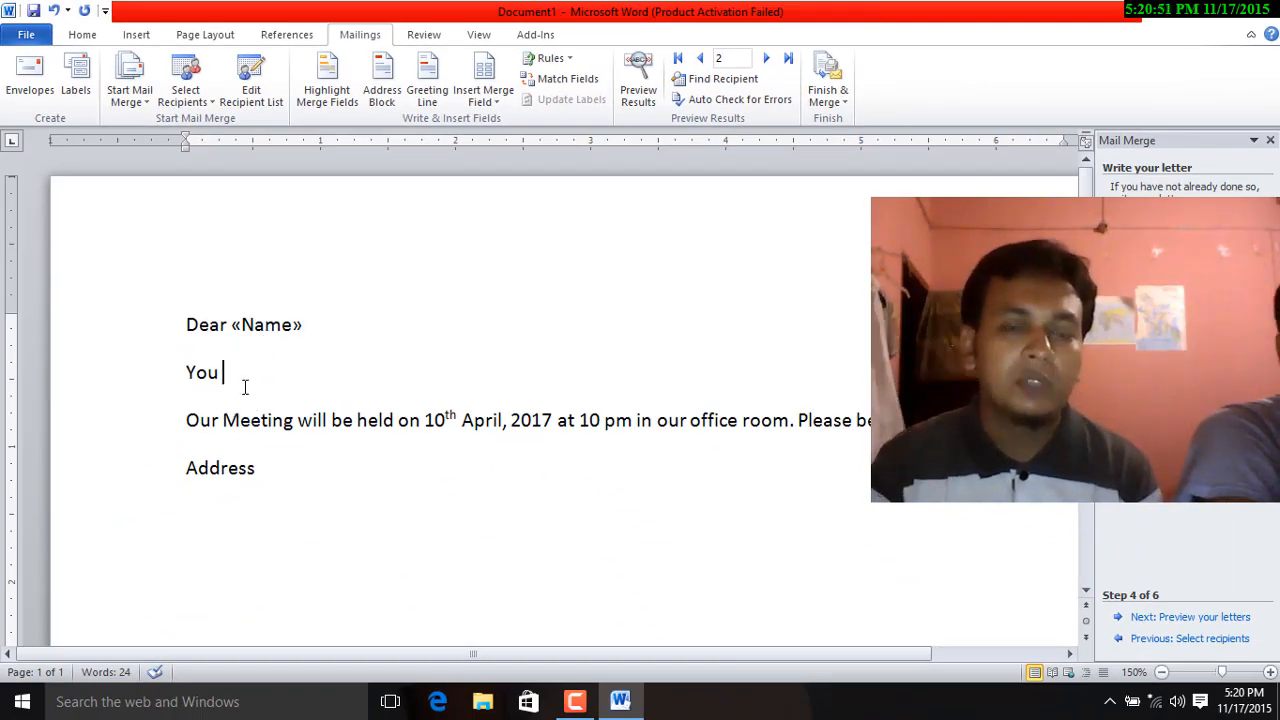
{"action": "left_click", "coordinate": [481, 104]}
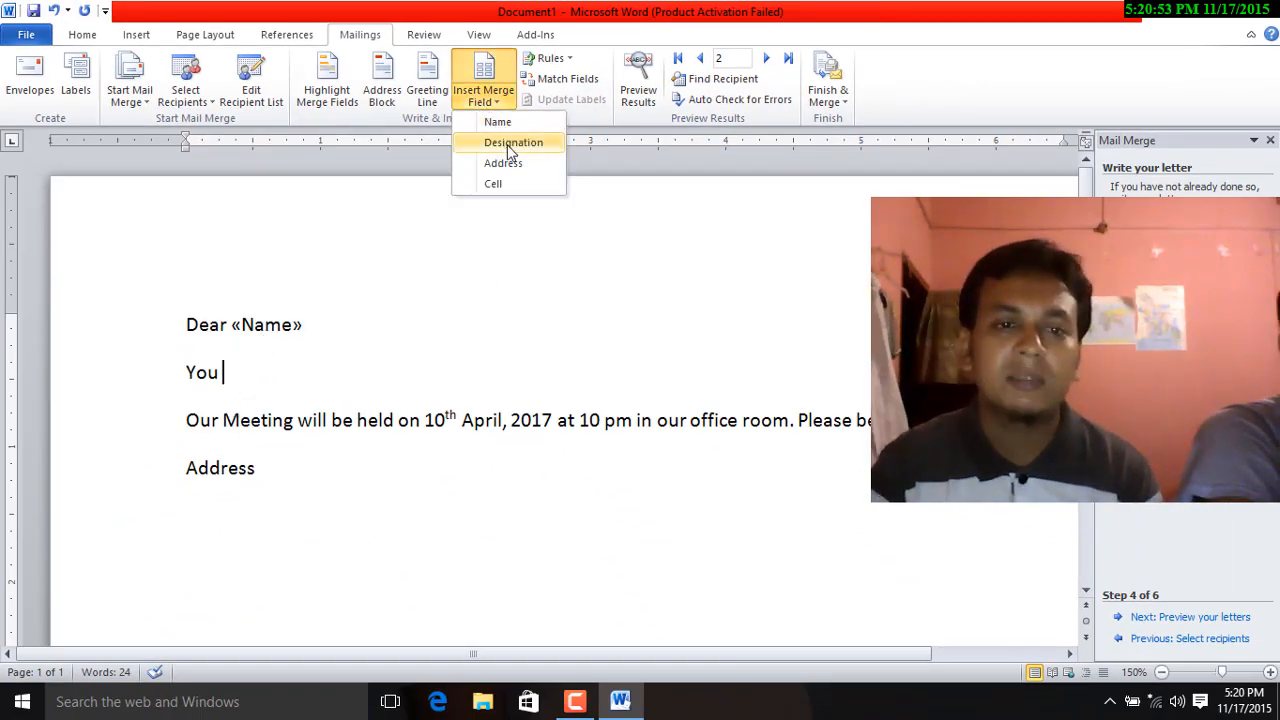
{"action": "left_click", "coordinate": [490, 140]}
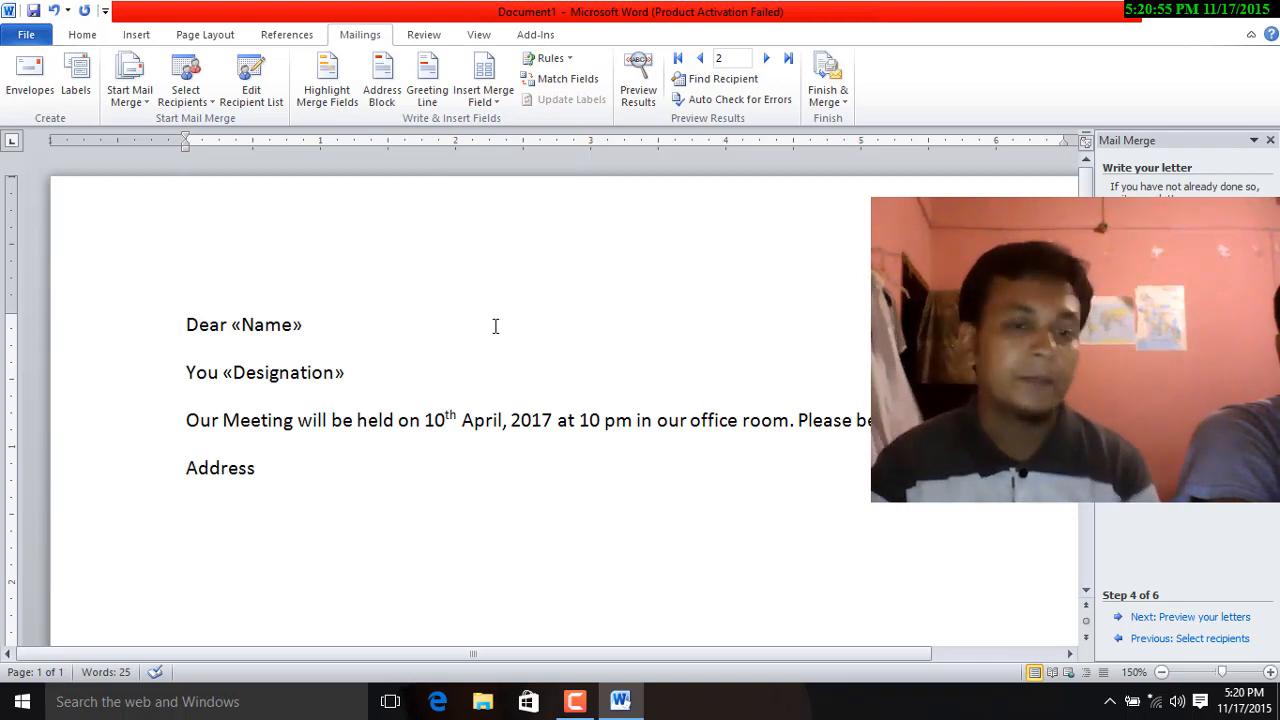
Step: Add «Address» and «Cell» merge fields on separate new lines below the Address heading
{"action": "left_click", "coordinate": [286, 470]}
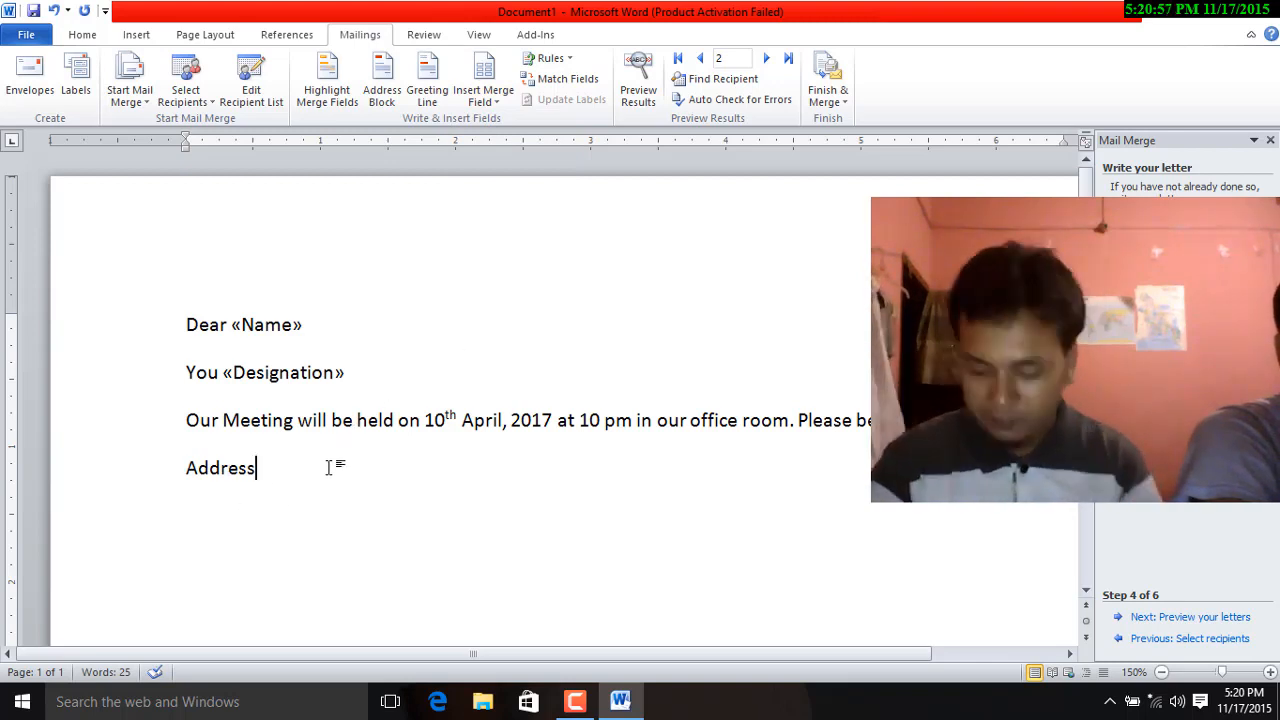
{"action": "key", "text": "Return"}
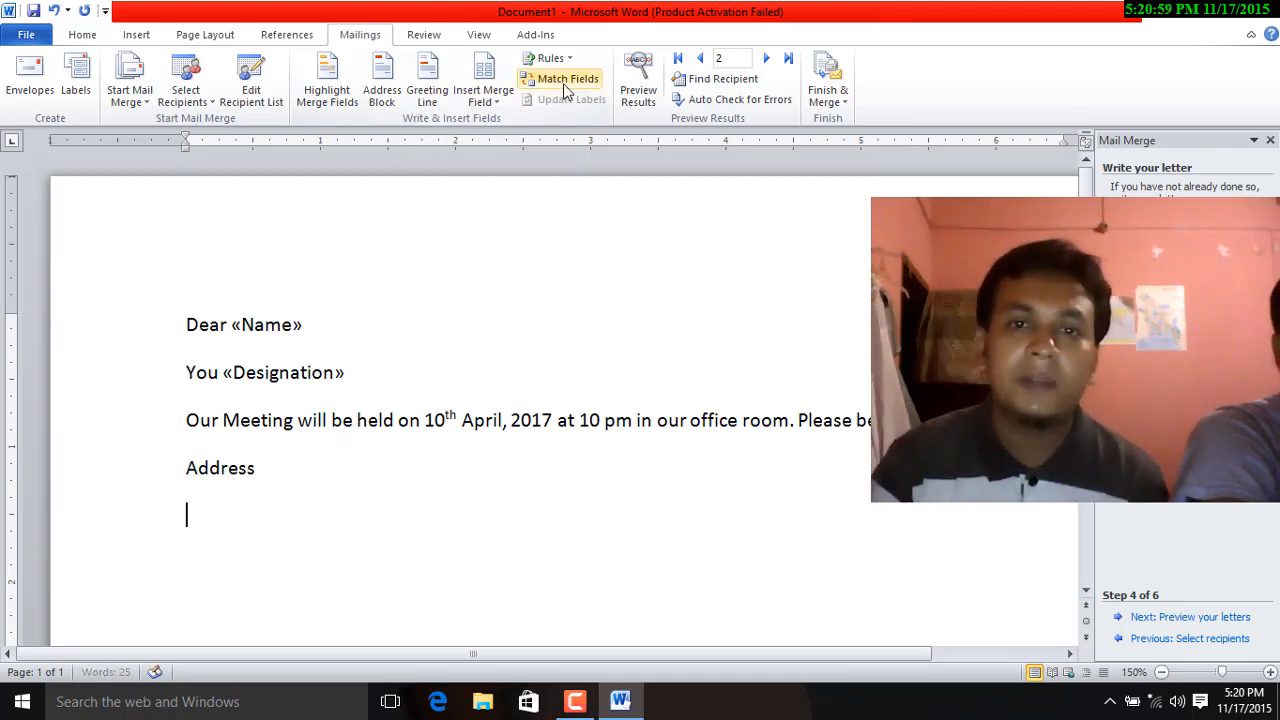
{"action": "left_click", "coordinate": [484, 98]}
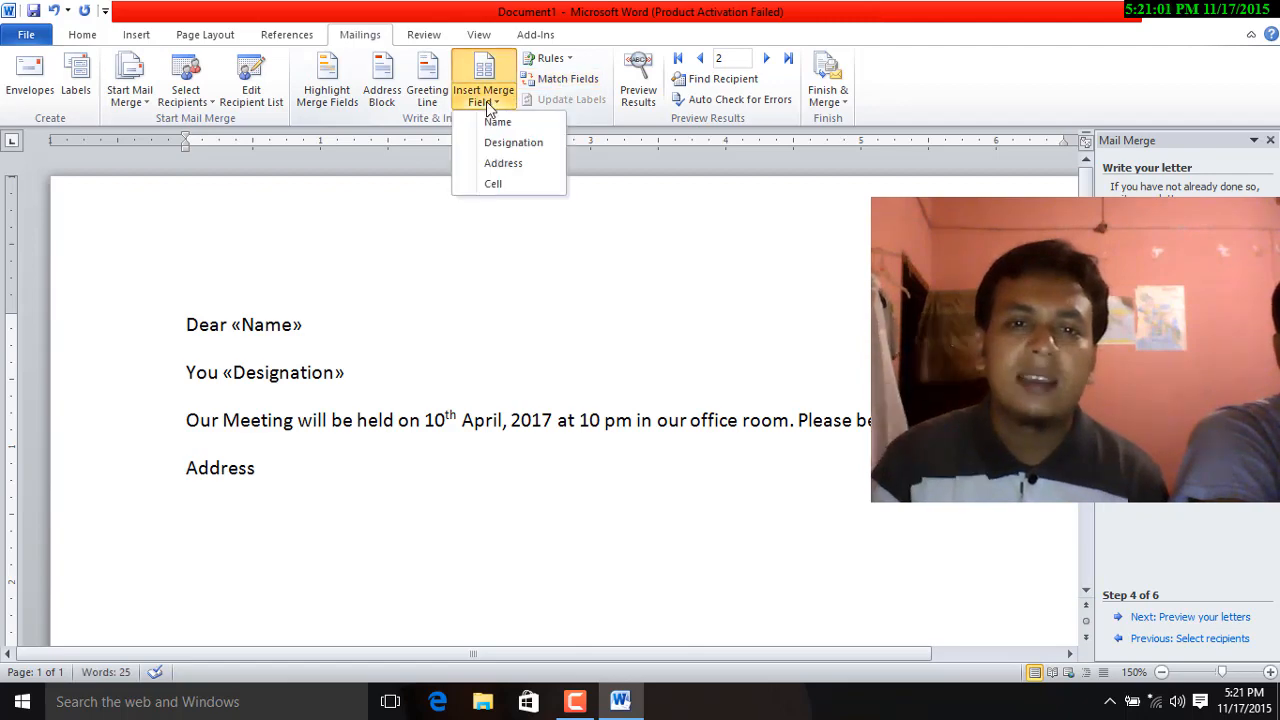
{"action": "left_click", "coordinate": [508, 164]}
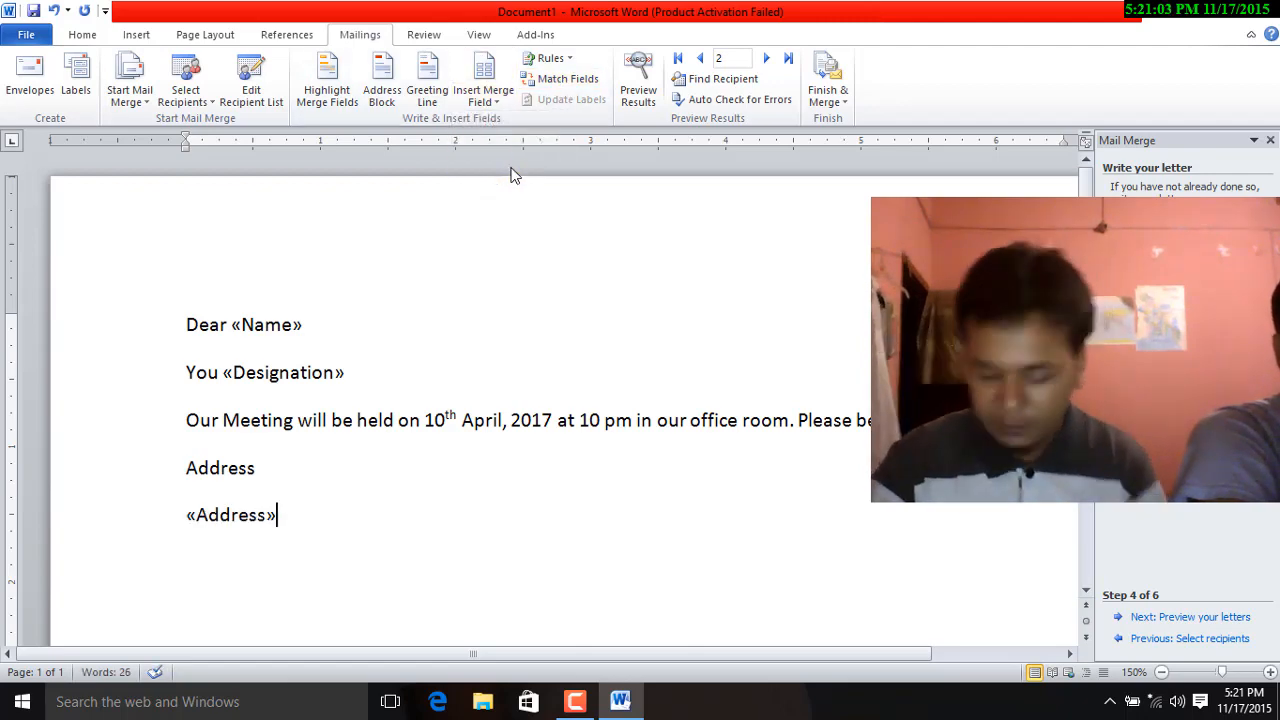
{"action": "key", "text": "Return"}
{"action": "left_click", "coordinate": [483, 103]}
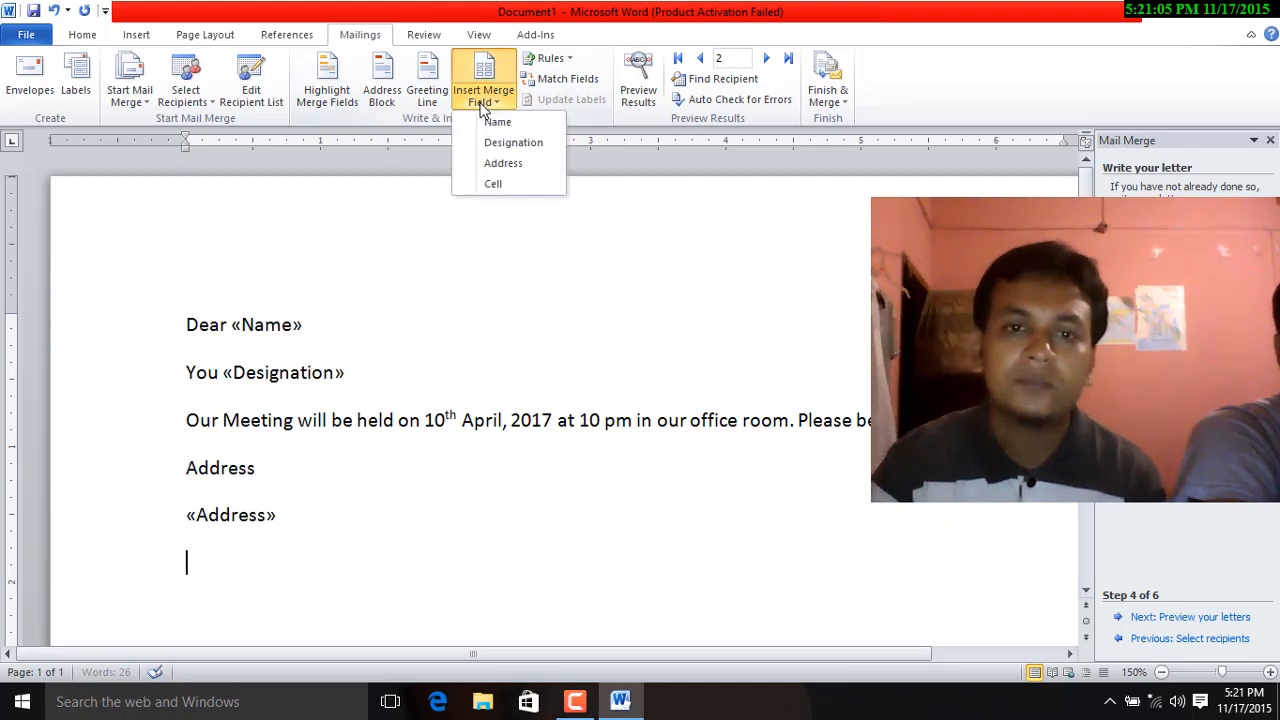
{"action": "left_click", "coordinate": [492, 184]}
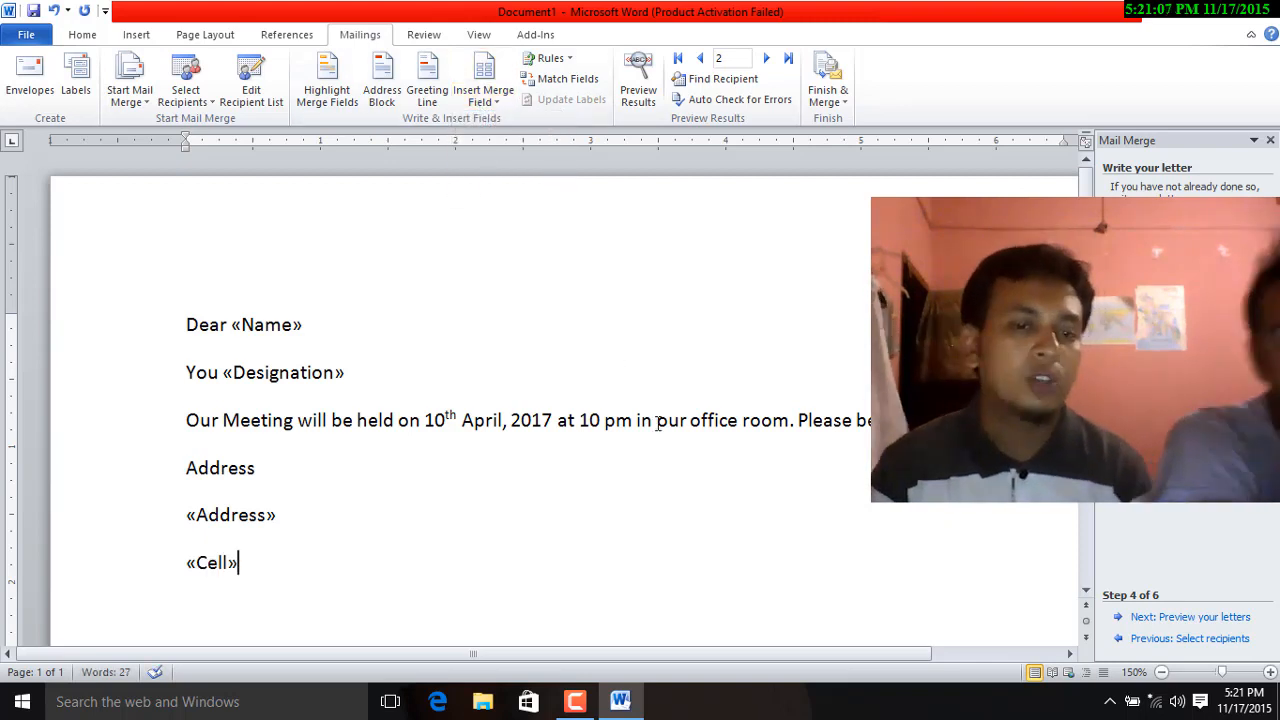
{"action": "left_click", "coordinate": [255, 325]}
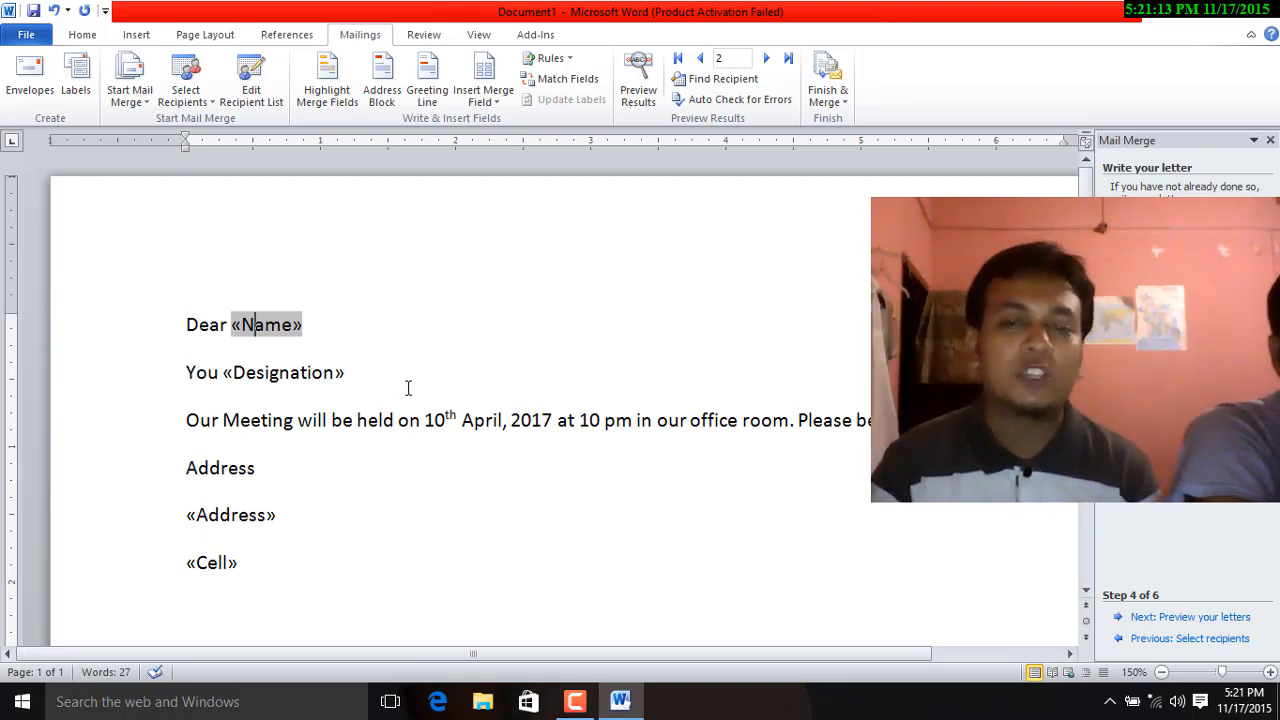
Step: Preview the letter filled in with a recipient's data
{"action": "left_click", "coordinate": [1186, 628]}
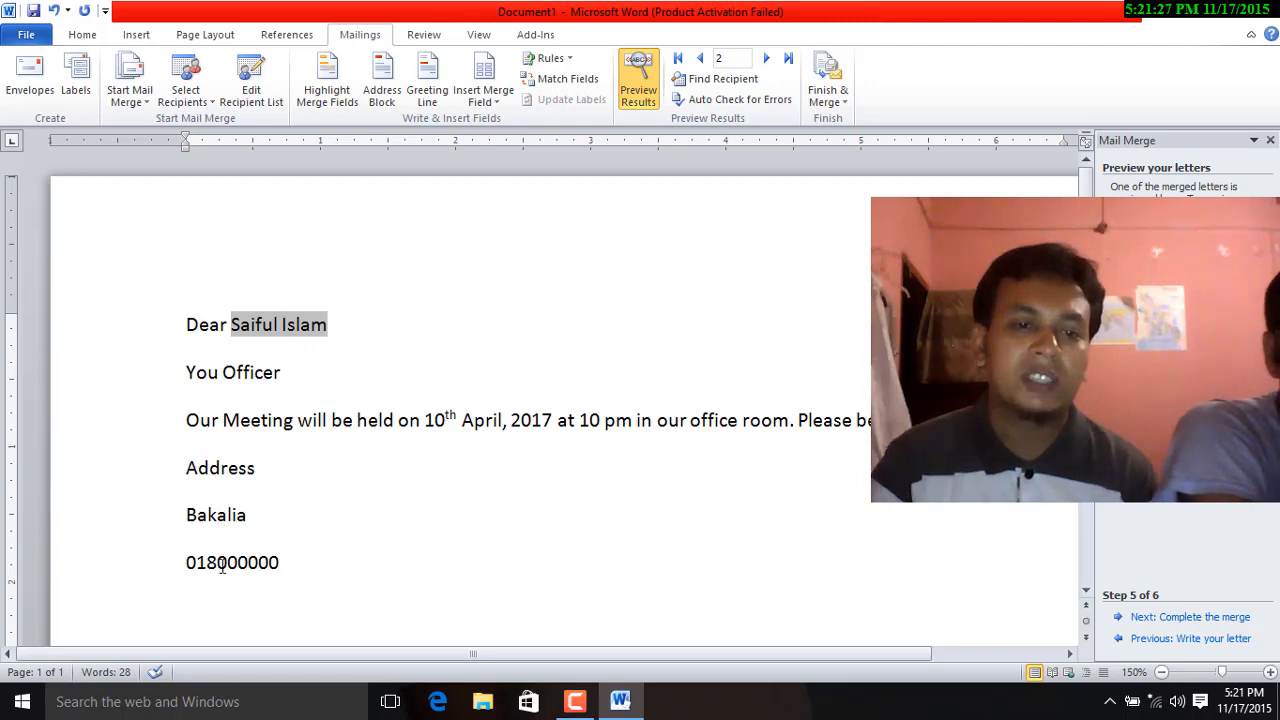
{"action": "scroll", "coordinate": [306, 571], "scroll_direction": "down", "scroll_amount": 5}
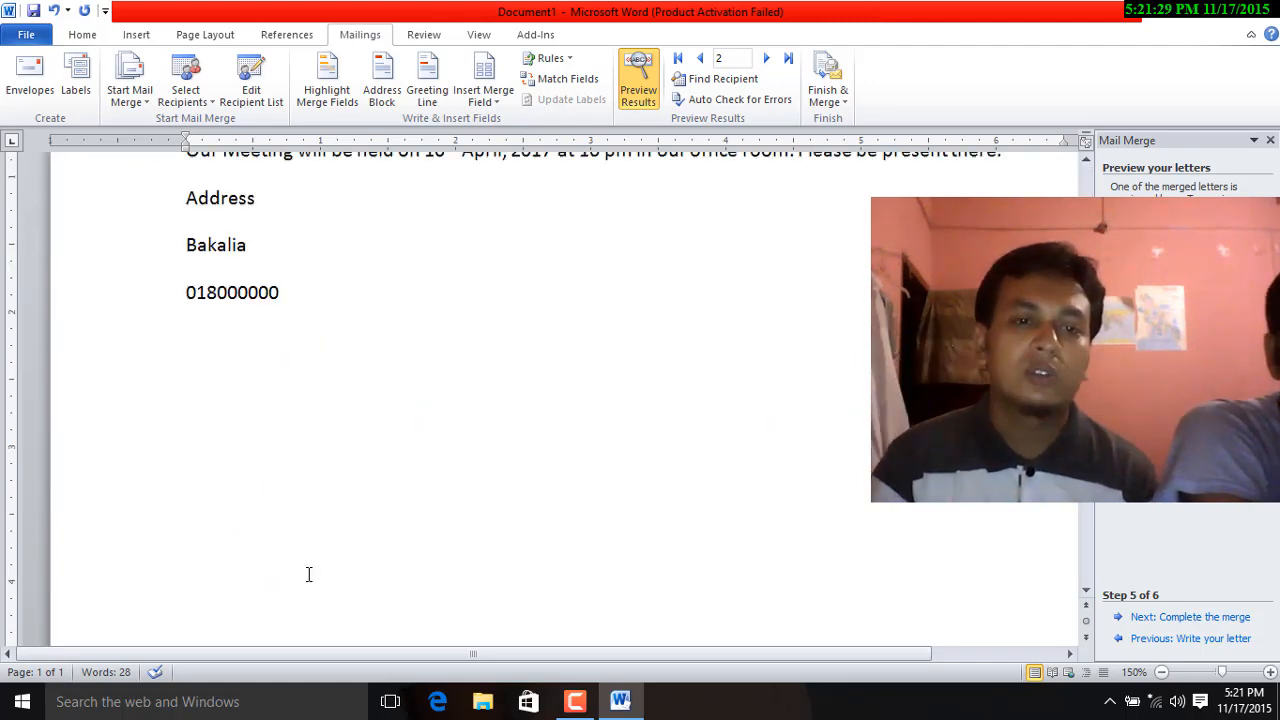
{"action": "scroll", "coordinate": [309, 574], "scroll_direction": "up", "scroll_amount": 6}
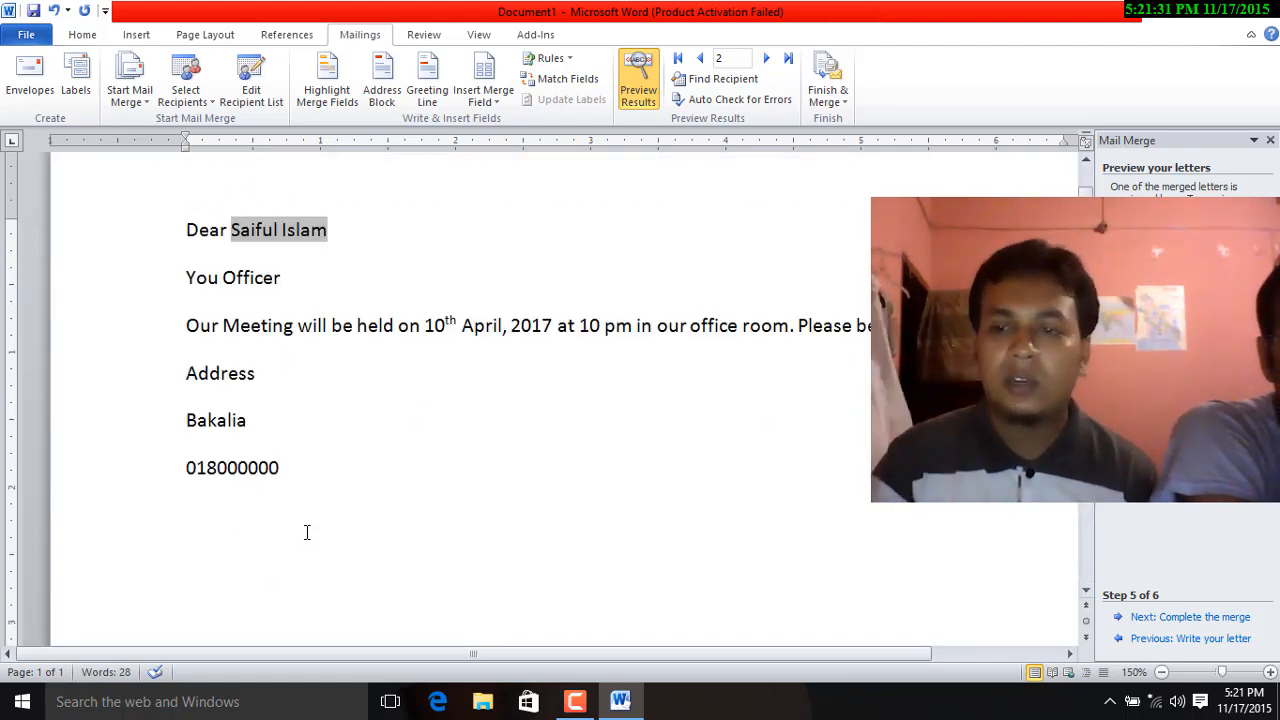
Step: Advance the Mail Merge wizard to step 6, Complete the merge
{"action": "left_click", "coordinate": [1190, 617]}
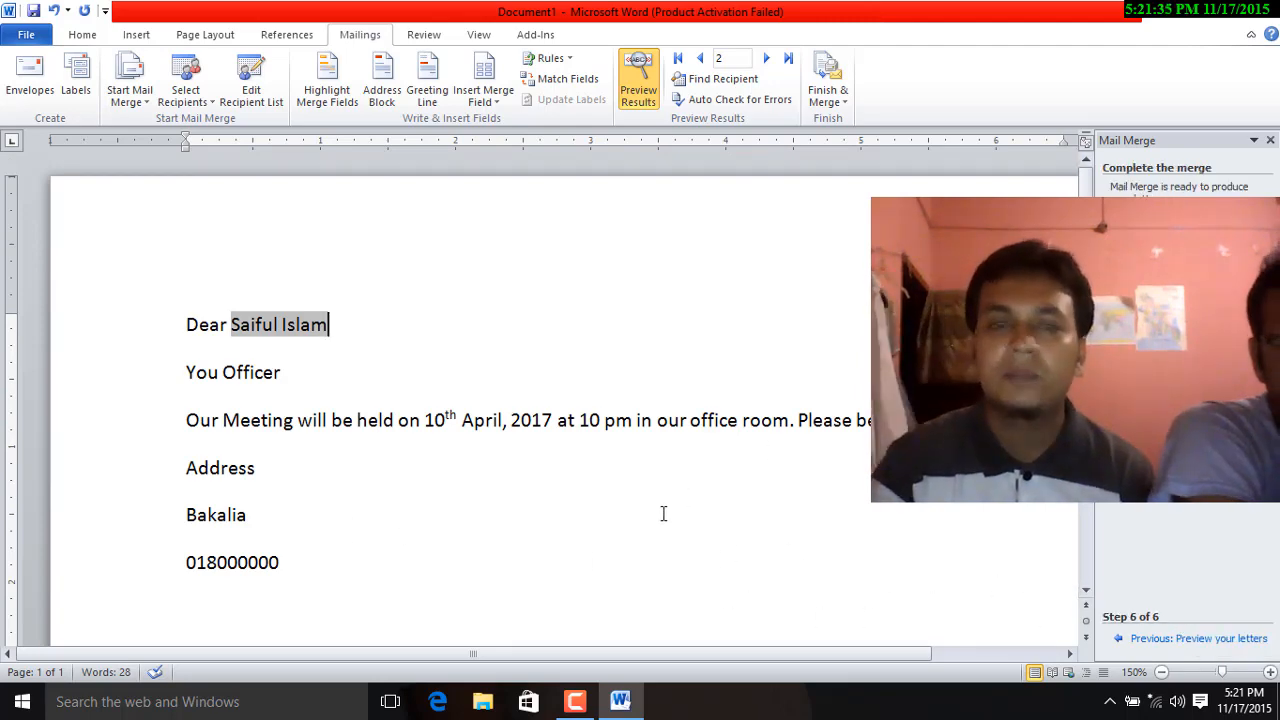
{"action": "scroll", "coordinate": [664, 513], "scroll_direction": "down", "scroll_amount": 3}
{"action": "scroll", "coordinate": [664, 512], "scroll_direction": "up", "scroll_amount": 4}
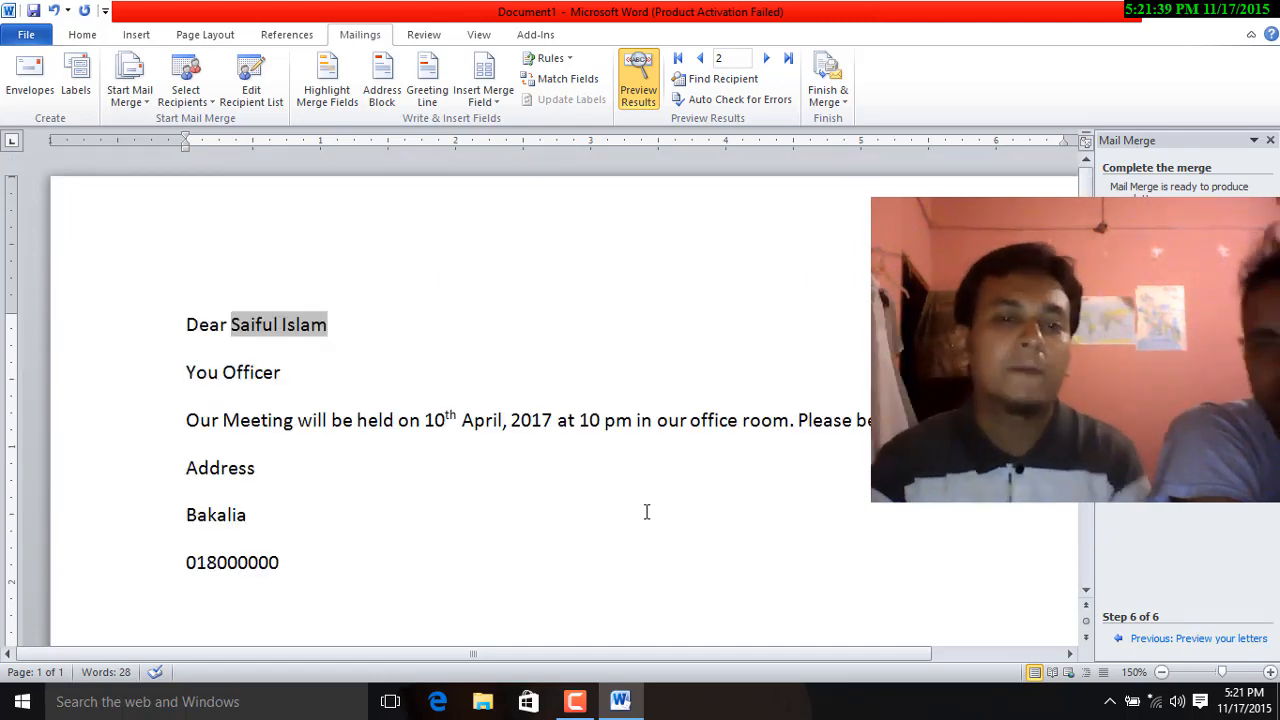
Step: Merge all records as individual editable letters into a new Letters1 document
{"action": "left_click", "coordinate": [848, 104]}
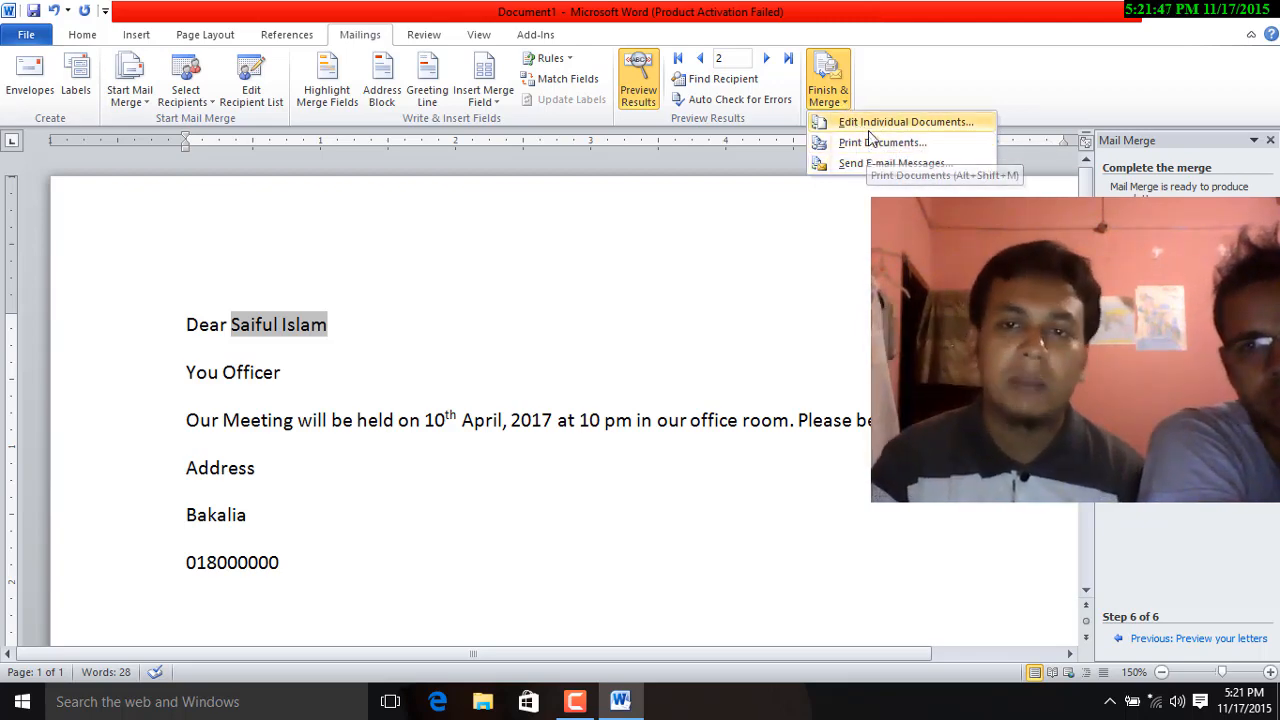
{"action": "left_click", "coordinate": [871, 122]}
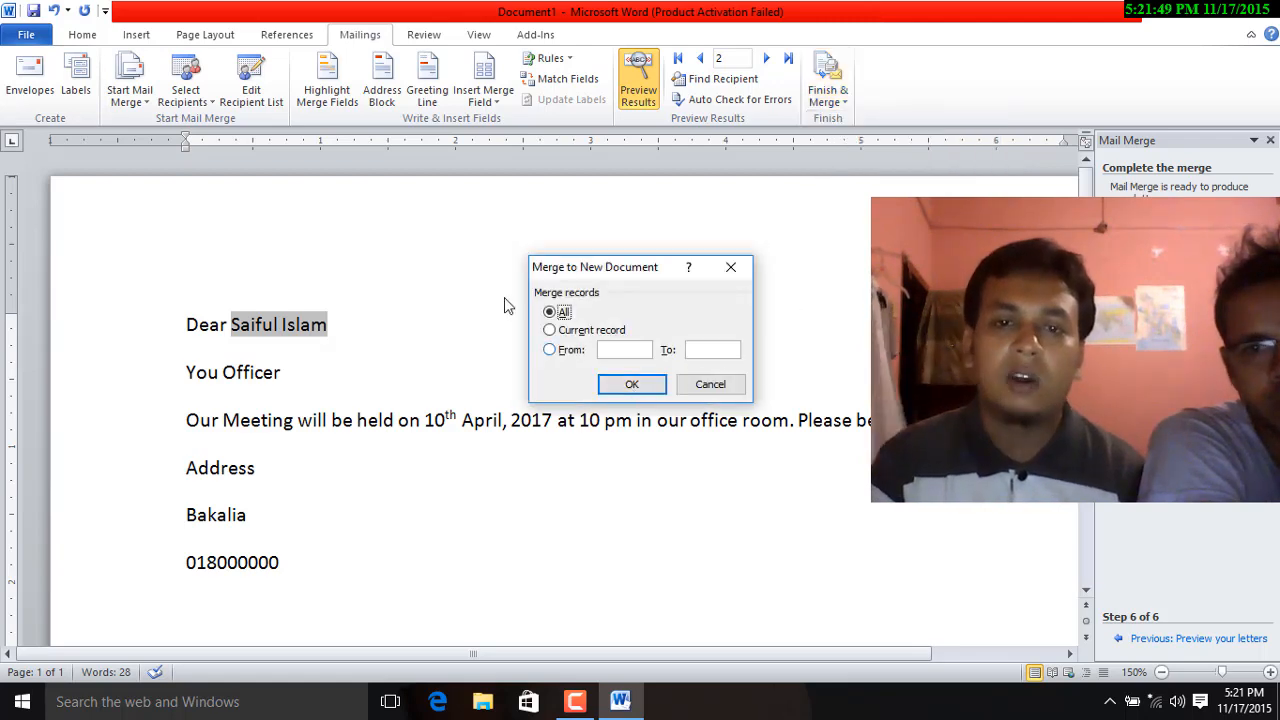
{"action": "left_click", "coordinate": [632, 386]}
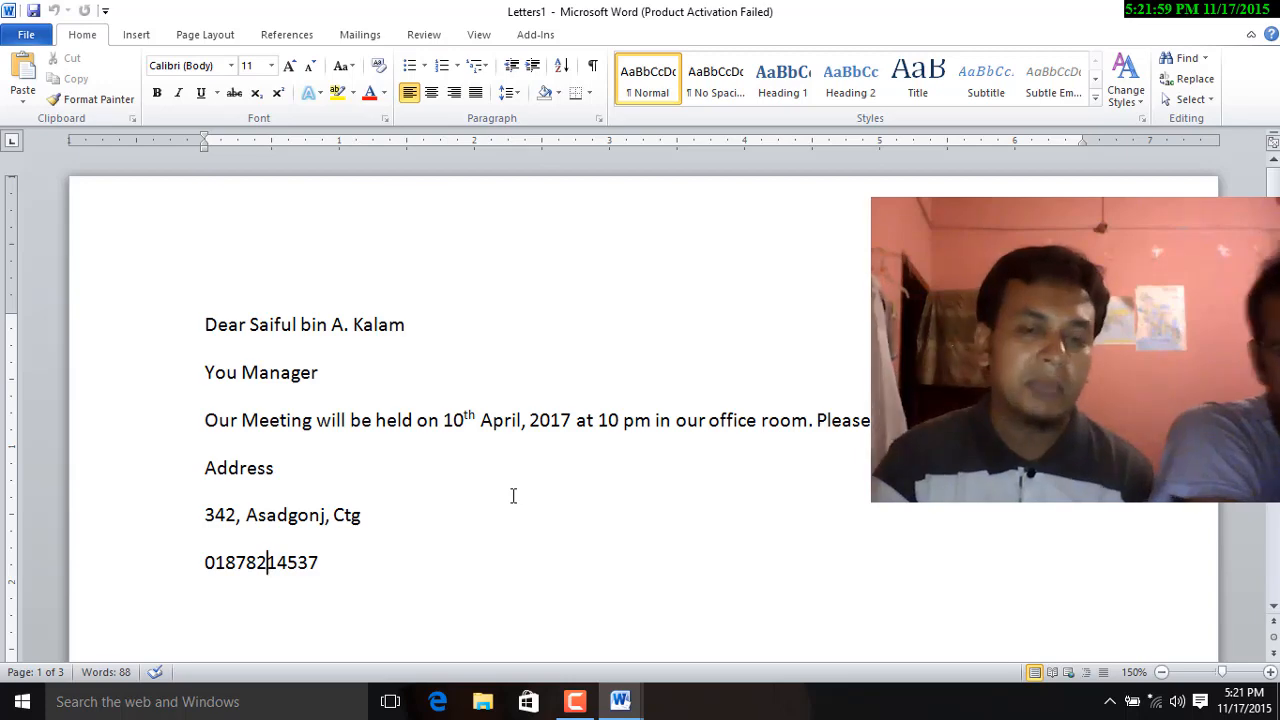
{"action": "scroll", "coordinate": [513, 496], "scroll_direction": "down", "scroll_amount": 15}
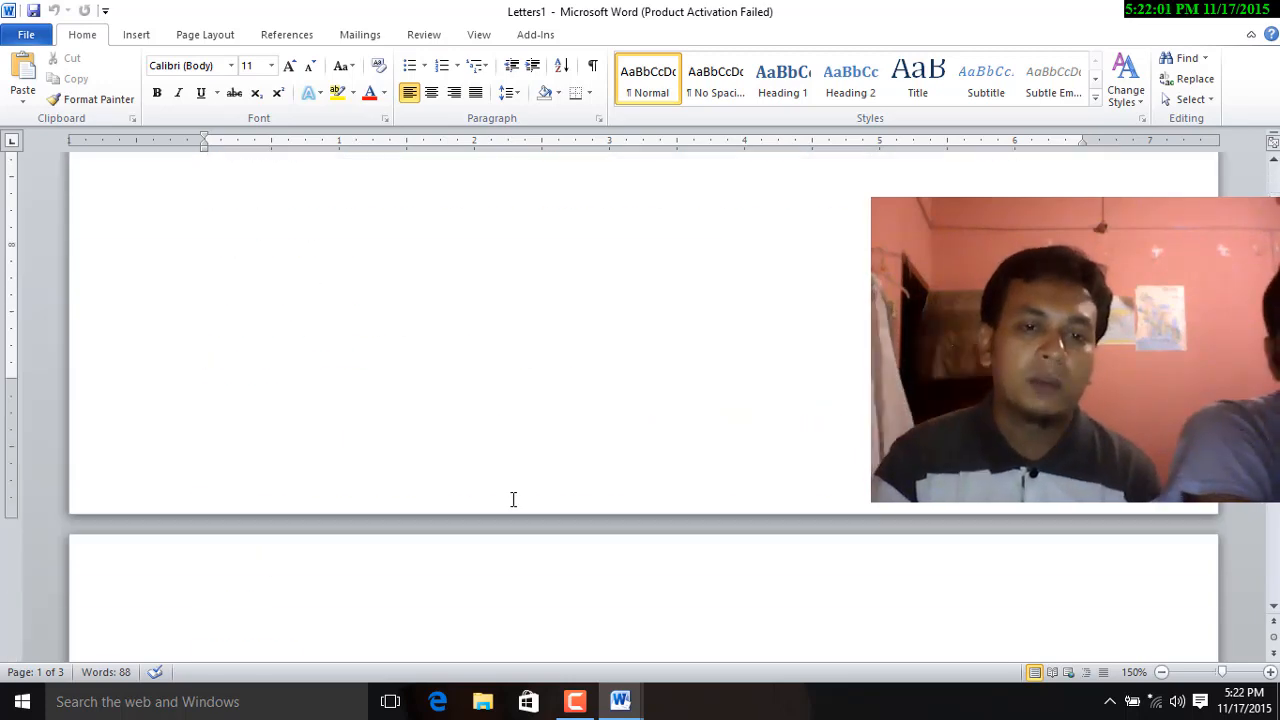
{"action": "scroll", "coordinate": [513, 499], "scroll_direction": "up", "scroll_amount": 3}
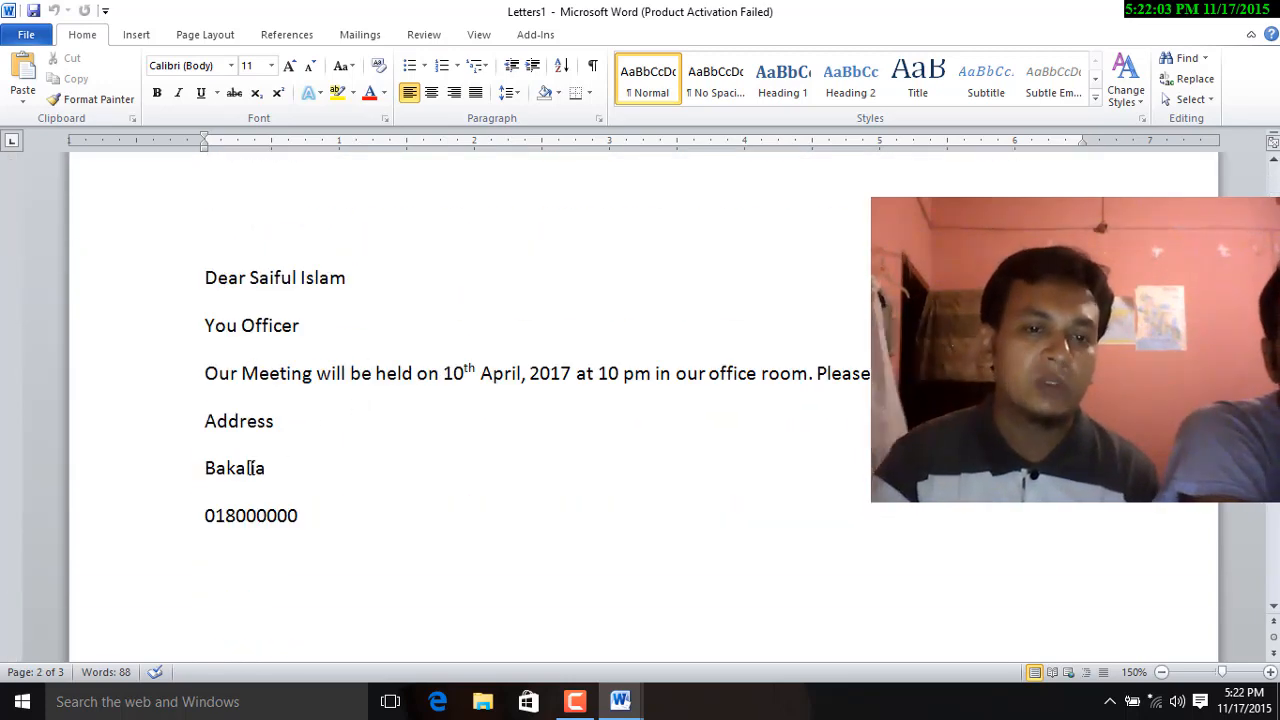
{"action": "scroll", "coordinate": [580, 535], "scroll_direction": "down", "scroll_amount": 15}
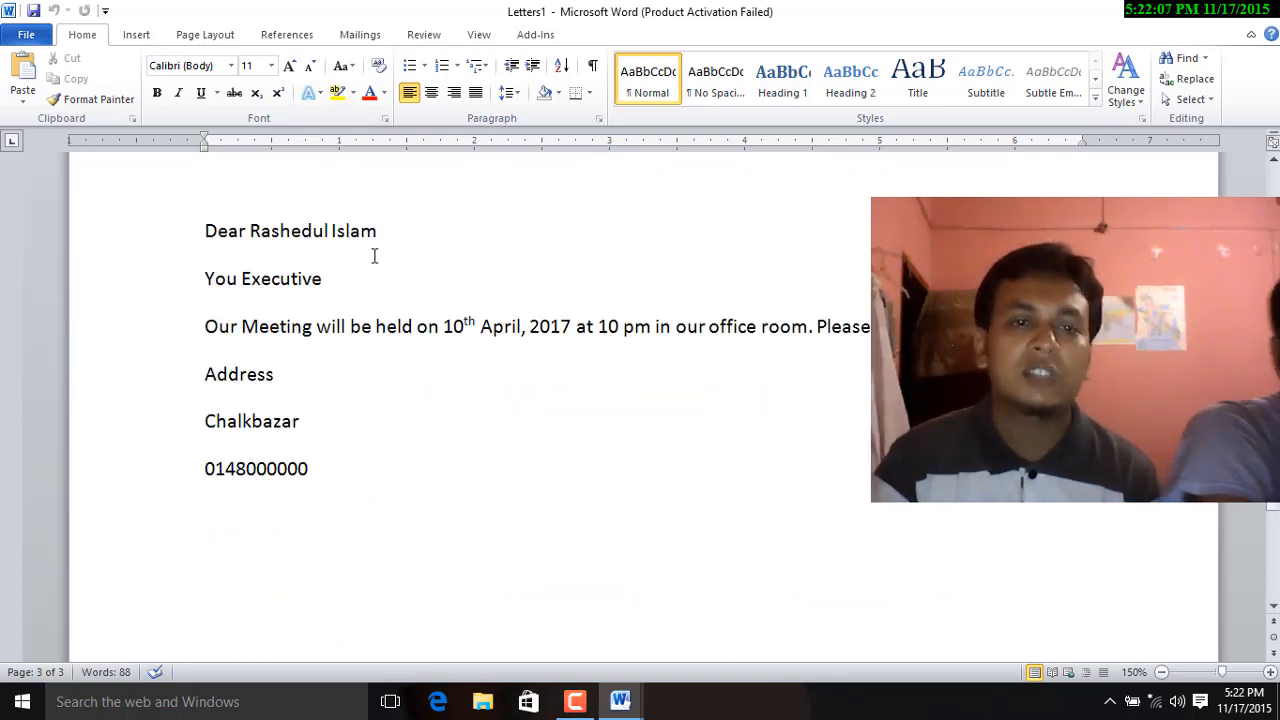
{"action": "left_click", "coordinate": [249, 470]}
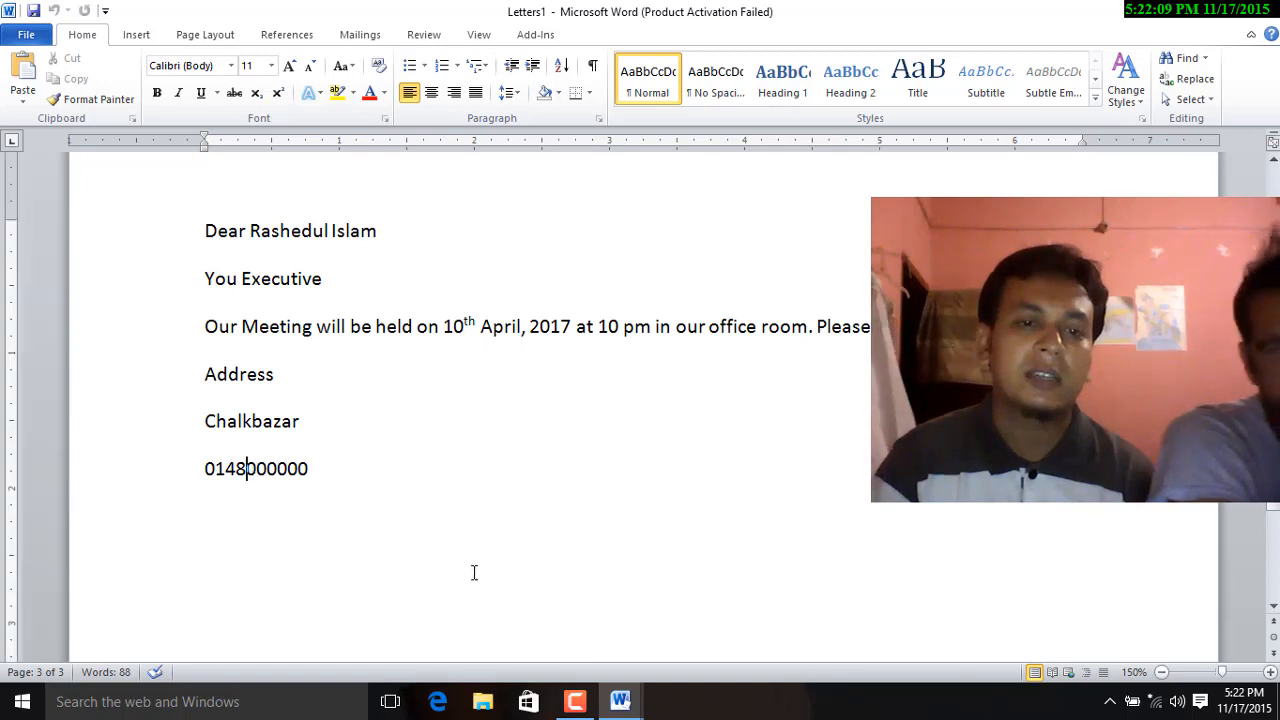
{"action": "scroll", "coordinate": [493, 560], "scroll_direction": "down", "scroll_amount": 5}
{"action": "scroll", "coordinate": [497, 560], "scroll_direction": "up", "scroll_amount": 5}
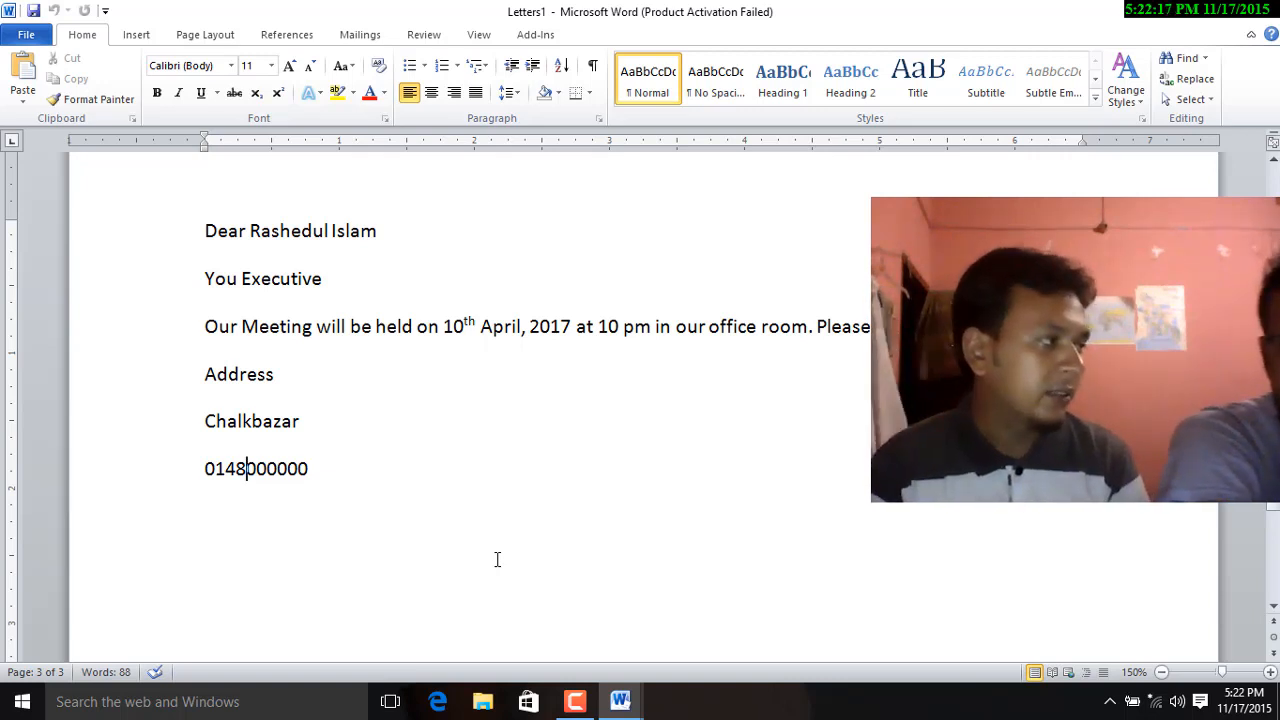
{"action": "scroll", "coordinate": [498, 560], "scroll_direction": "down", "scroll_amount": 15}
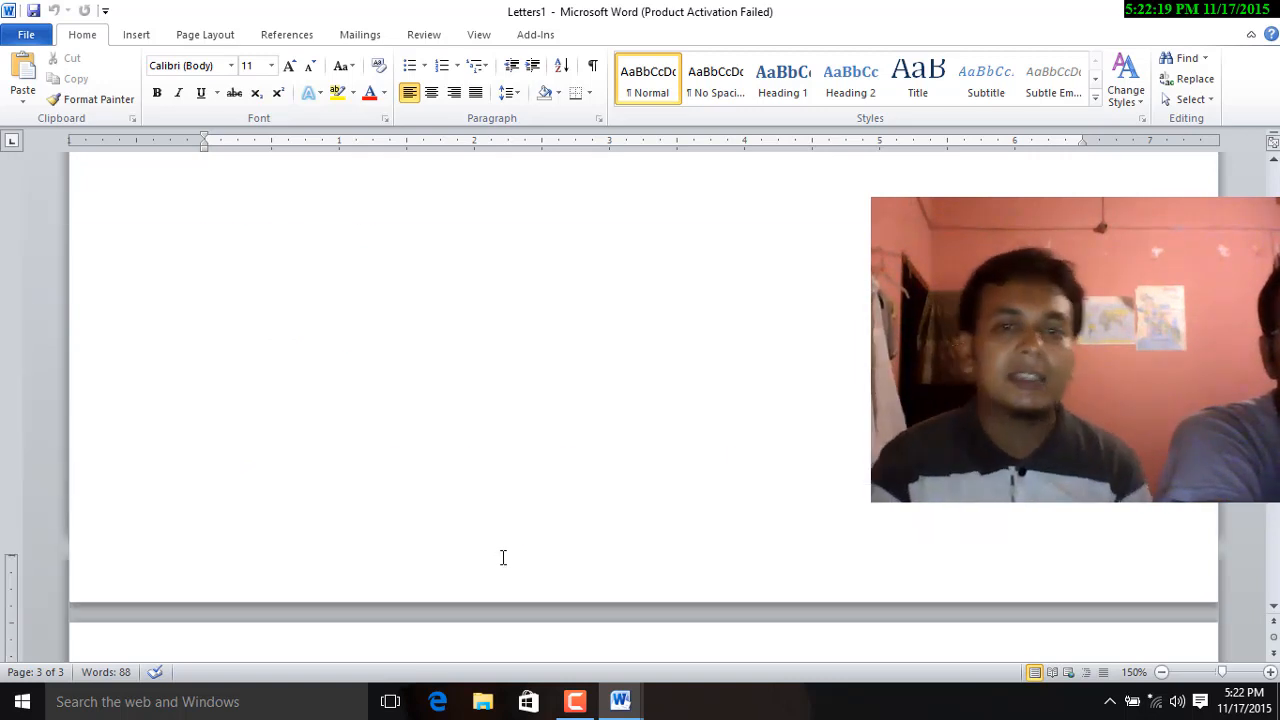
{"action": "scroll", "coordinate": [525, 540], "scroll_direction": "up", "scroll_amount": 20}
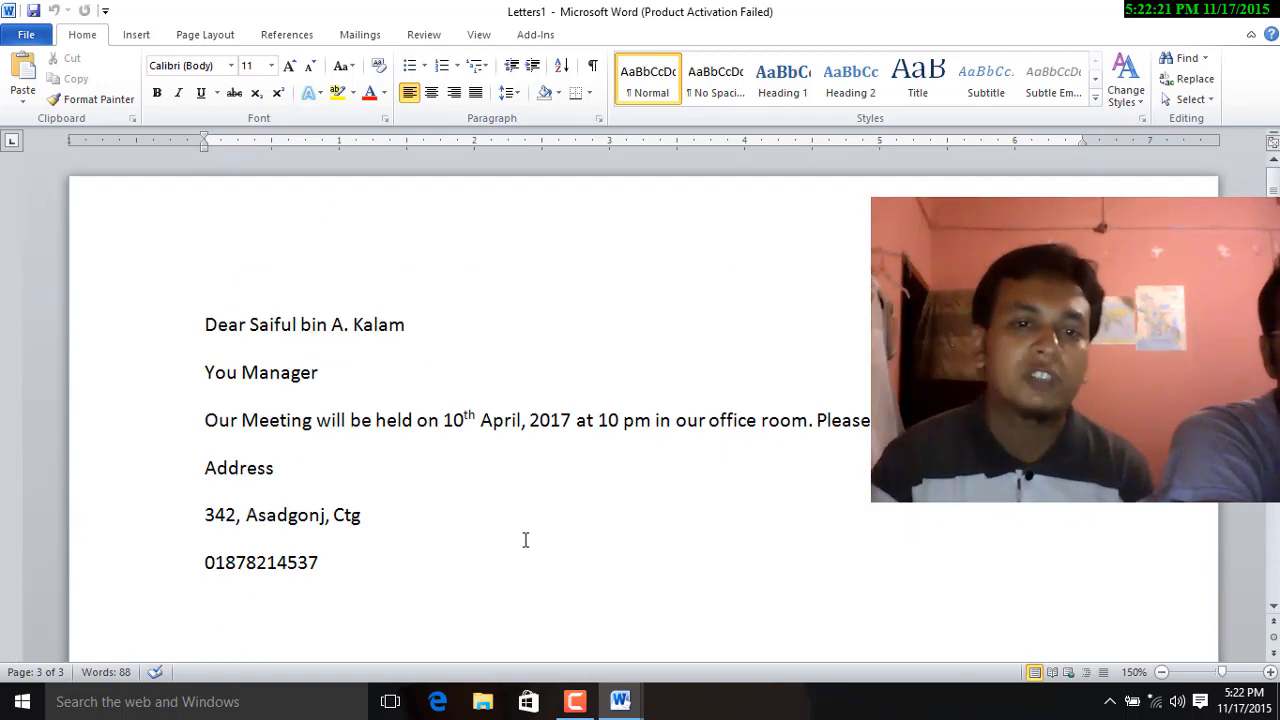
{"action": "scroll", "coordinate": [414, 567], "scroll_direction": "down", "scroll_amount": 10}
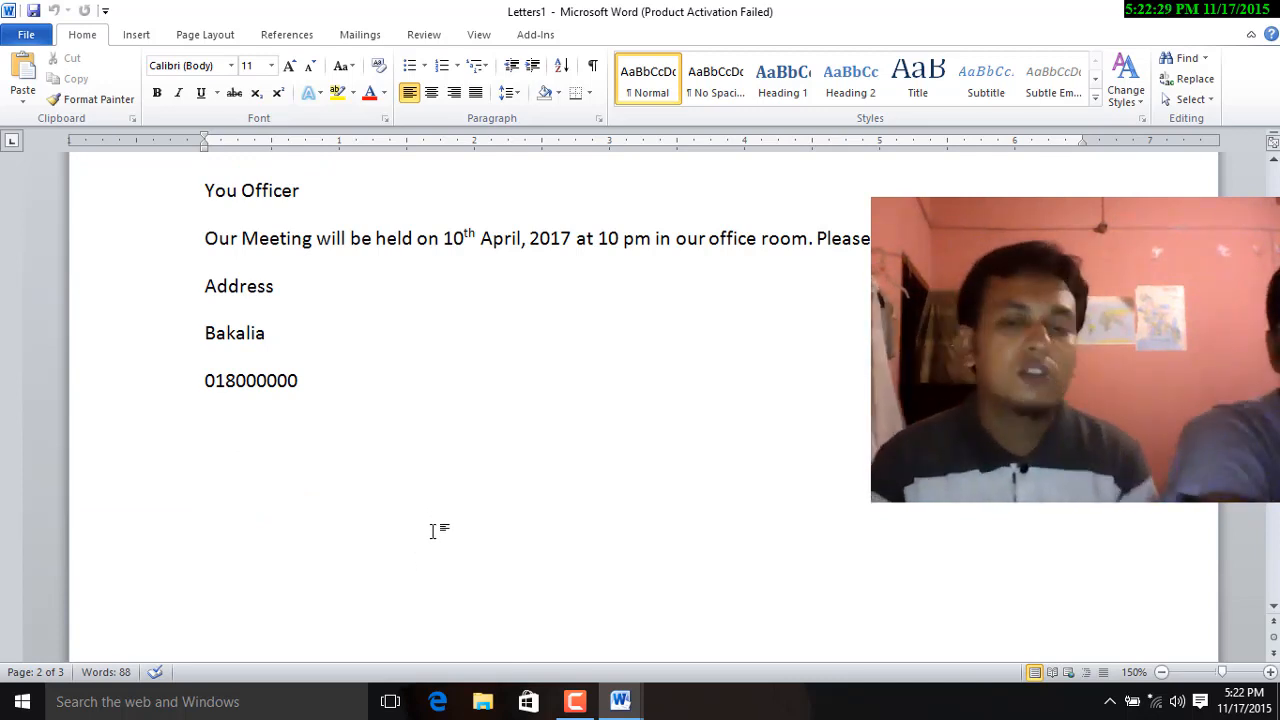
{"action": "scroll", "coordinate": [433, 530], "scroll_direction": "down", "scroll_amount": 10}
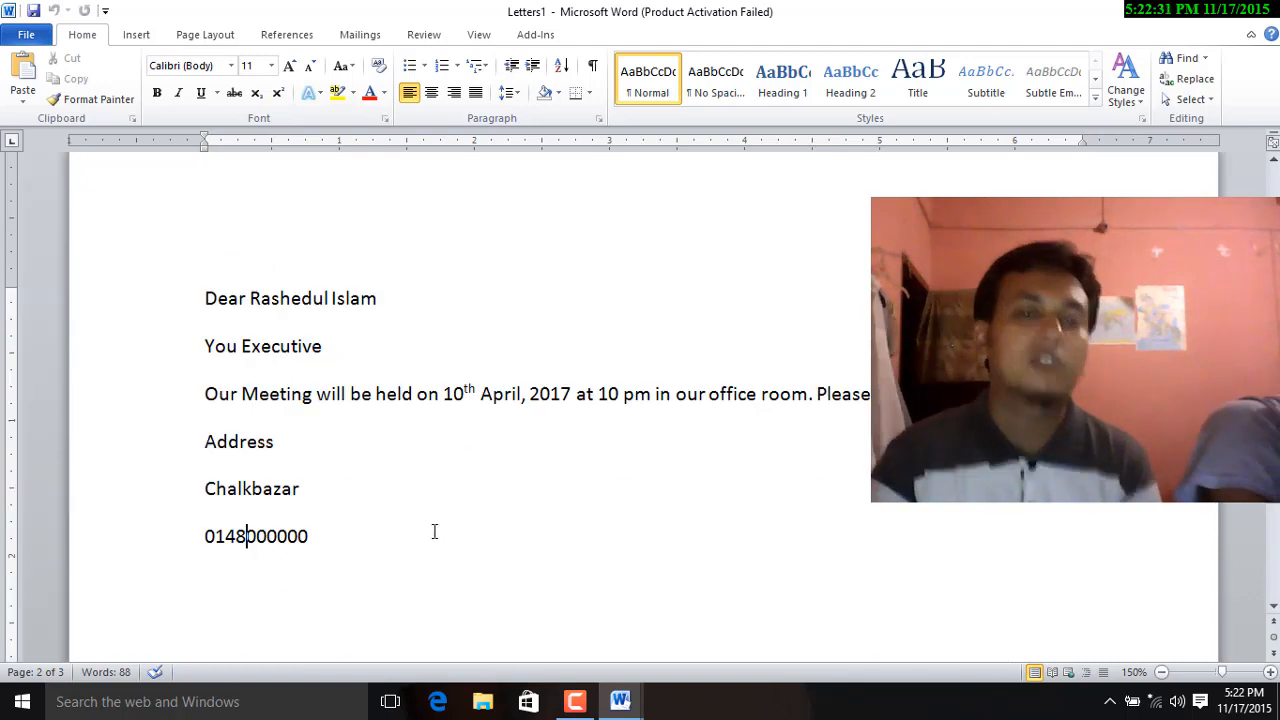